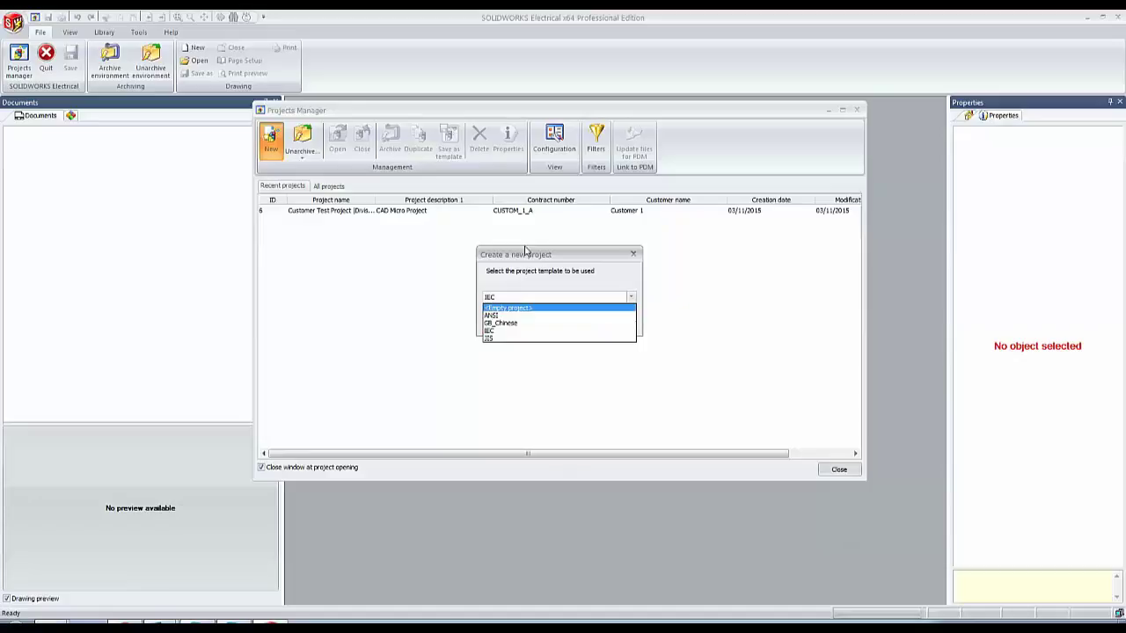
click(564, 259)
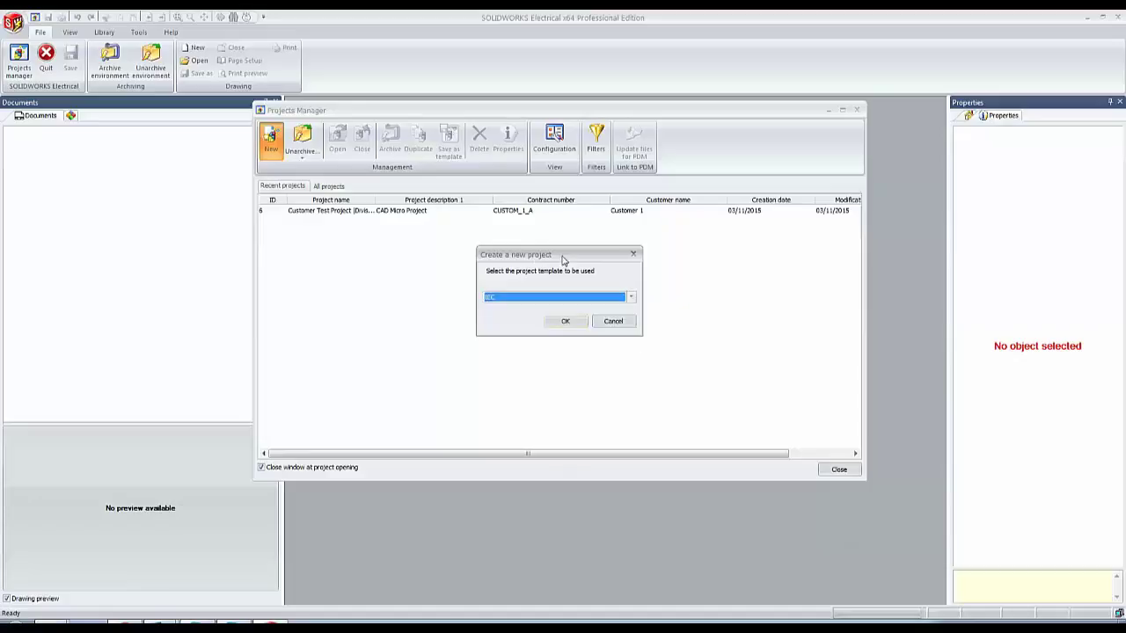
click(634, 256)
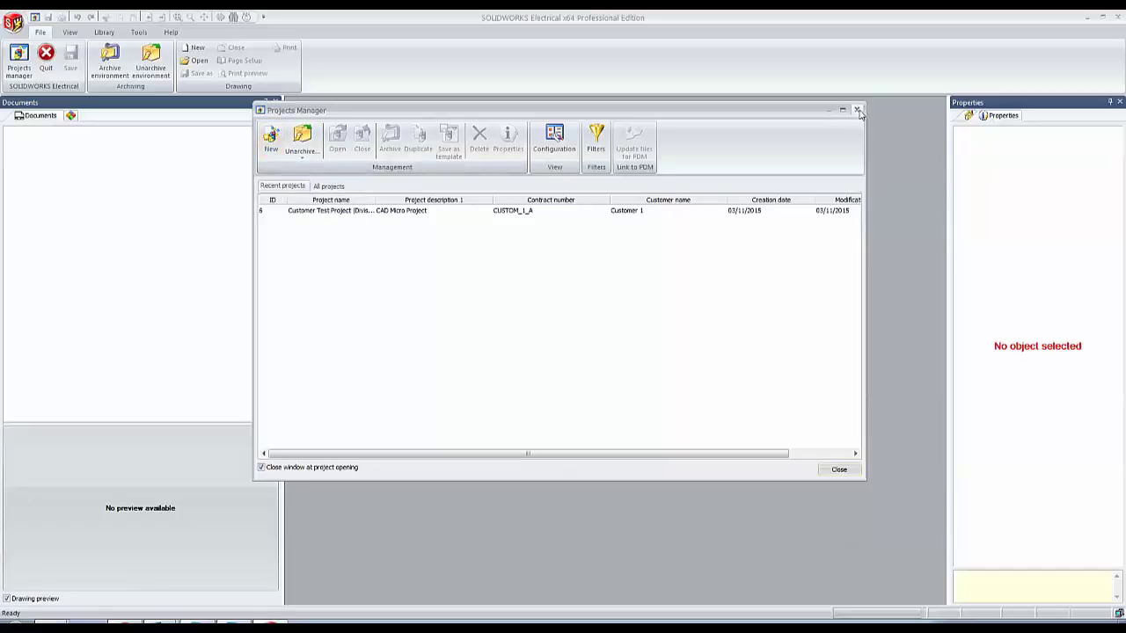
drag(626, 117, 670, 122)
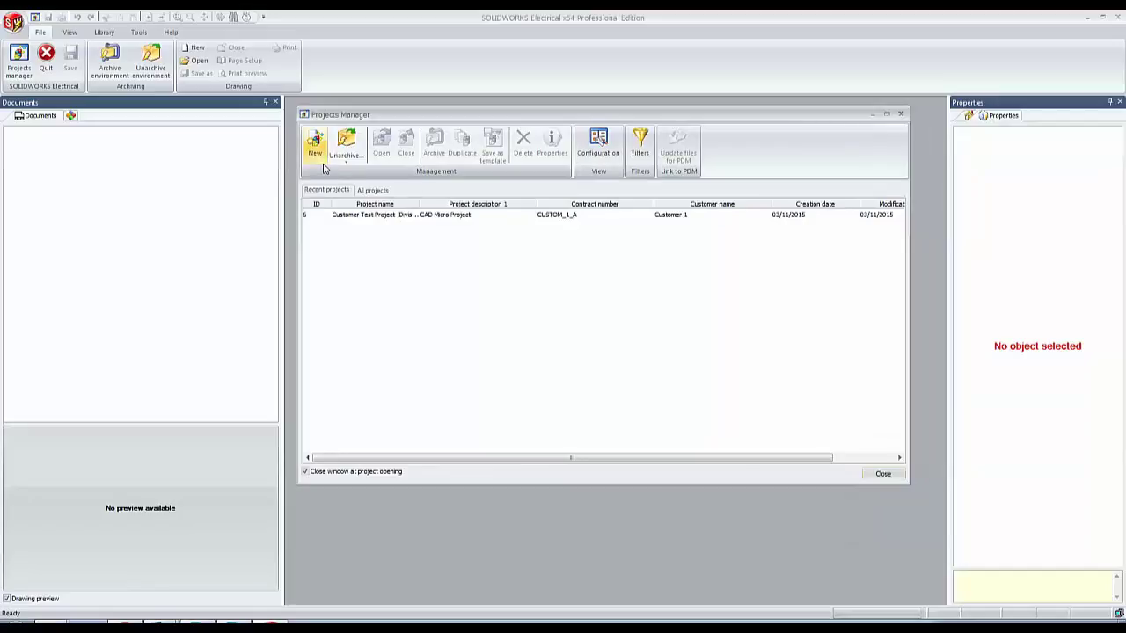
Open the existing Customer Test Project and expand its Power and Control books.
click(392, 215)
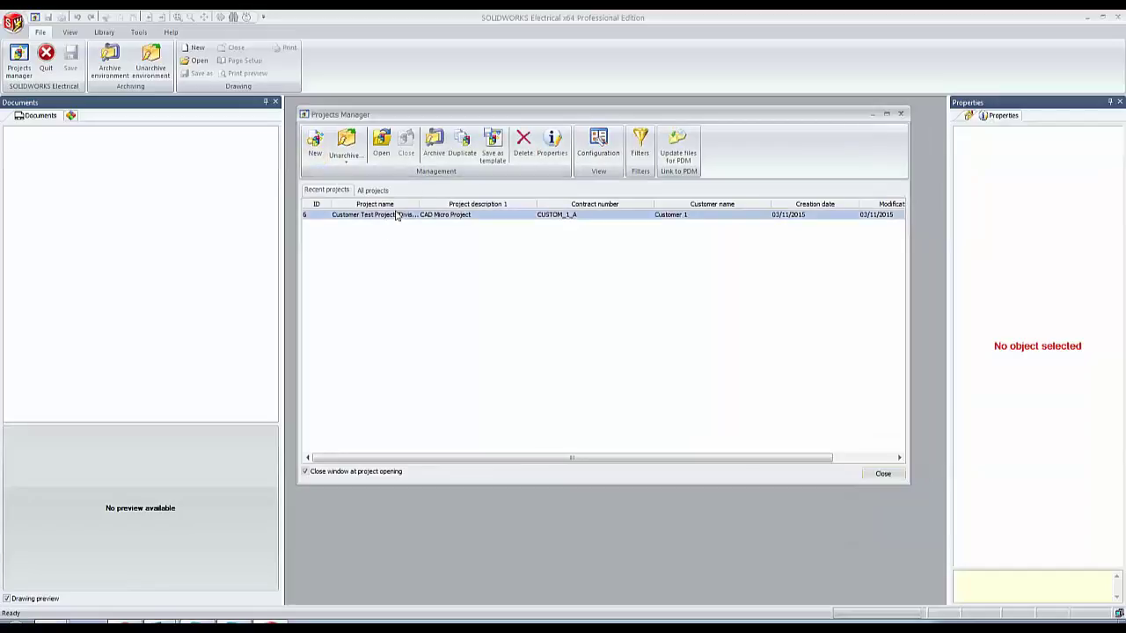
click(381, 142)
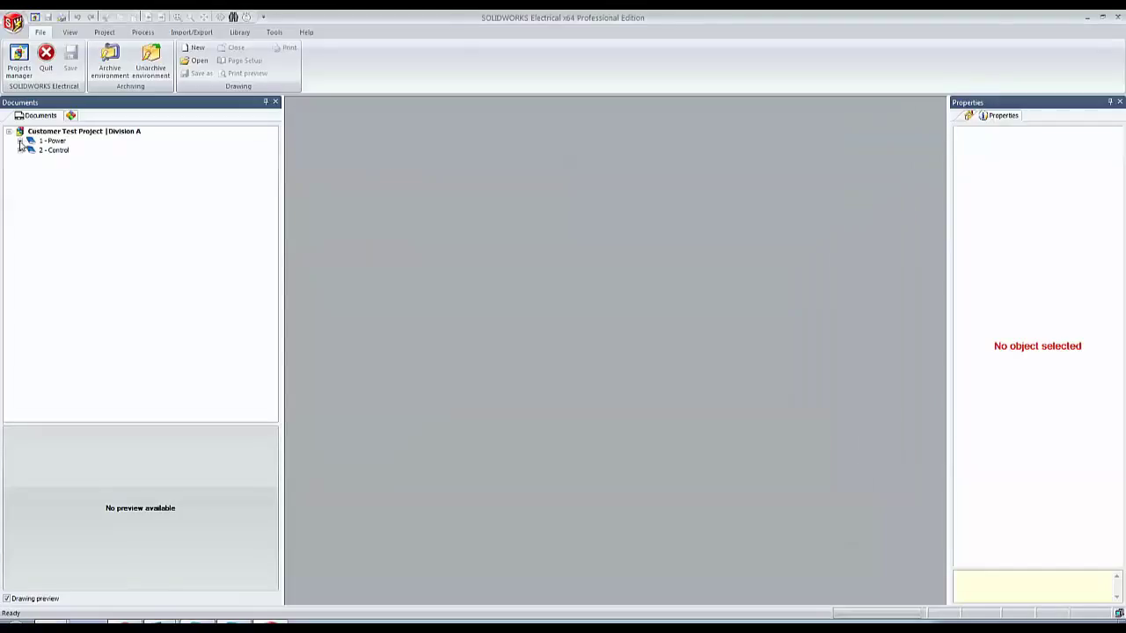
click(20, 142)
click(19, 206)
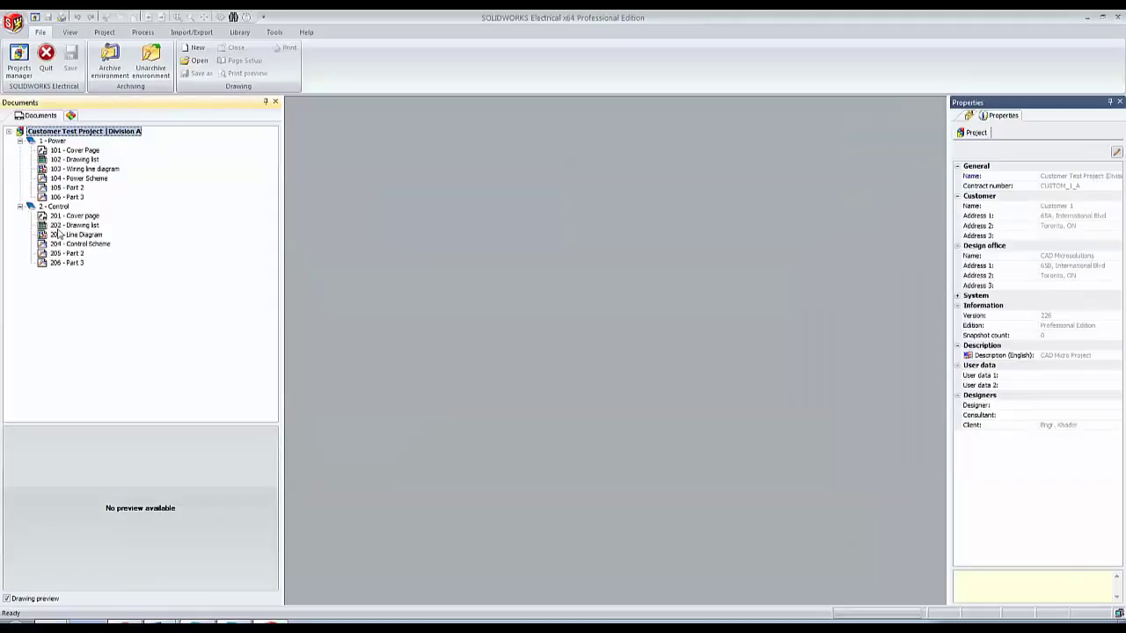
Look through the drawings of the Power book, from the cover page to Part 3, and the Control book's properties.
click(67, 150)
click(70, 159)
click(72, 169)
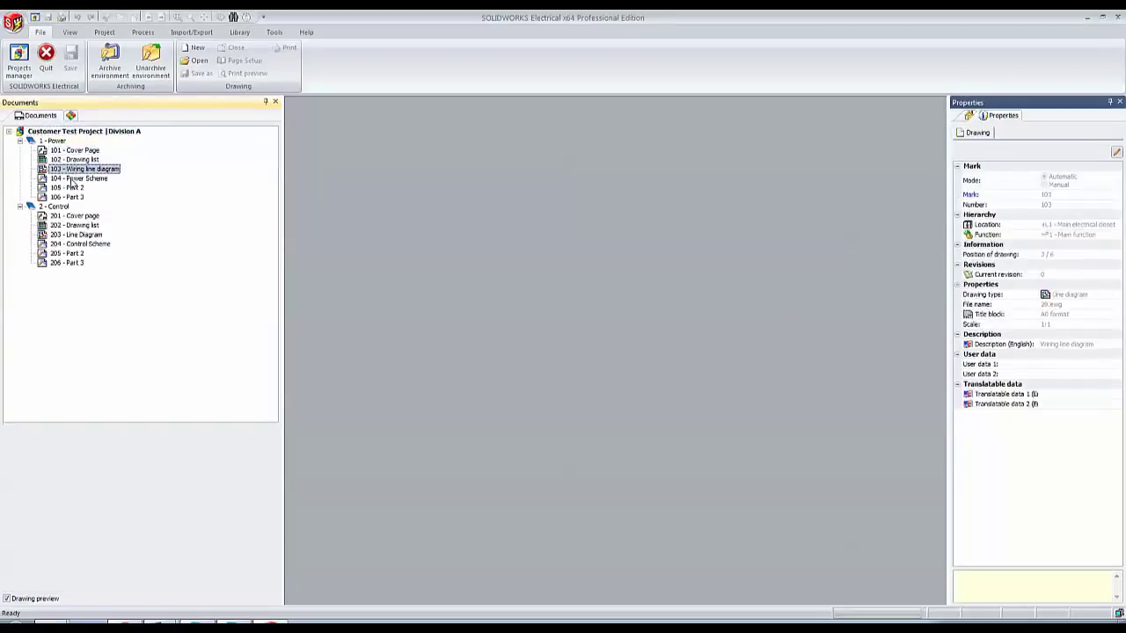
click(71, 179)
click(70, 187)
click(69, 197)
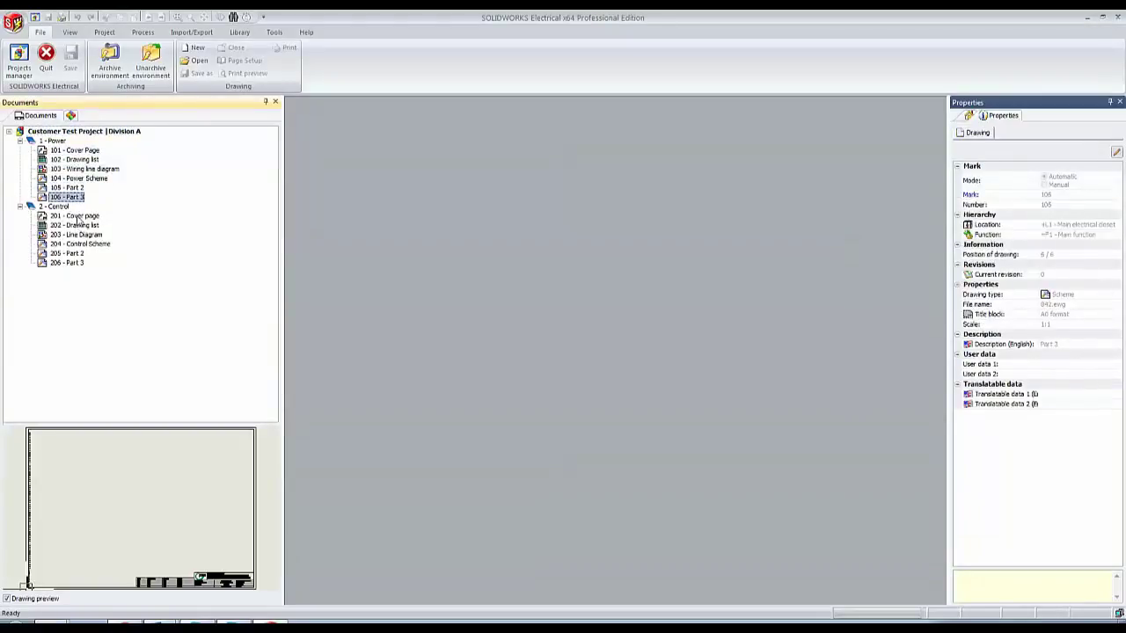
click(55, 207)
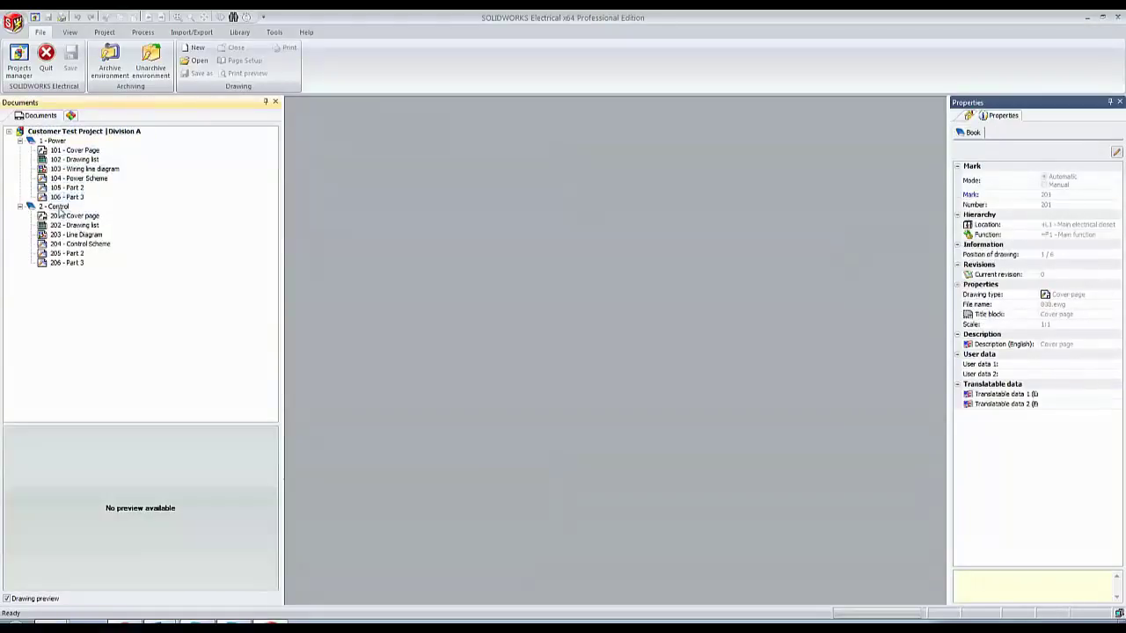
Open the Power book's 103 - Wiring line diagram and examine its customized title block.
right_click(85, 171)
click(114, 181)
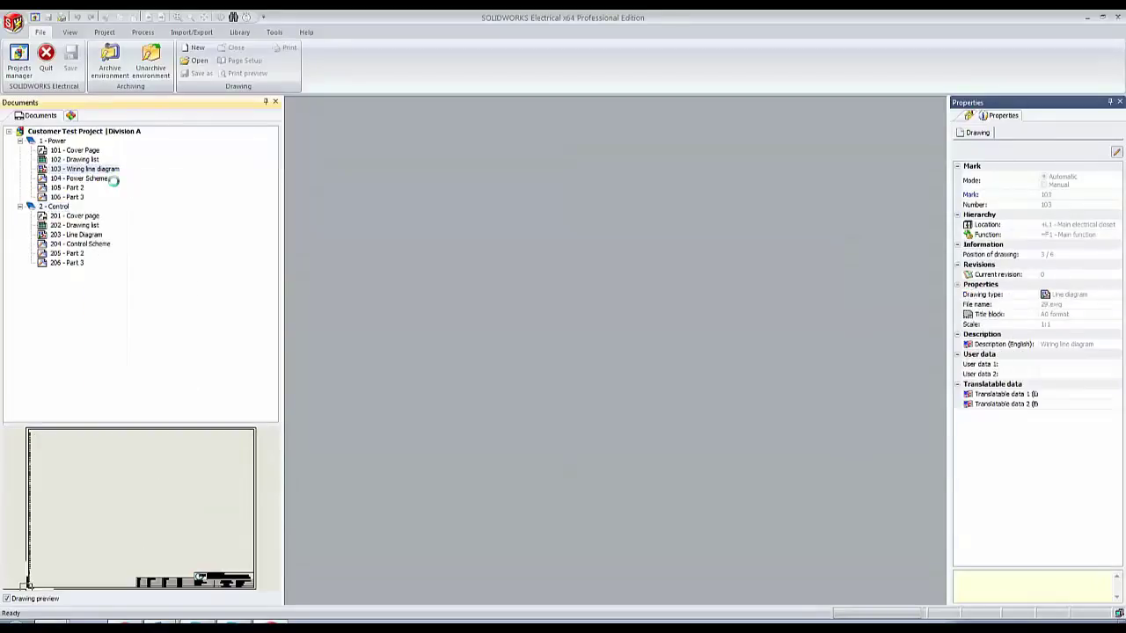
scroll(731, 395, up, 8)
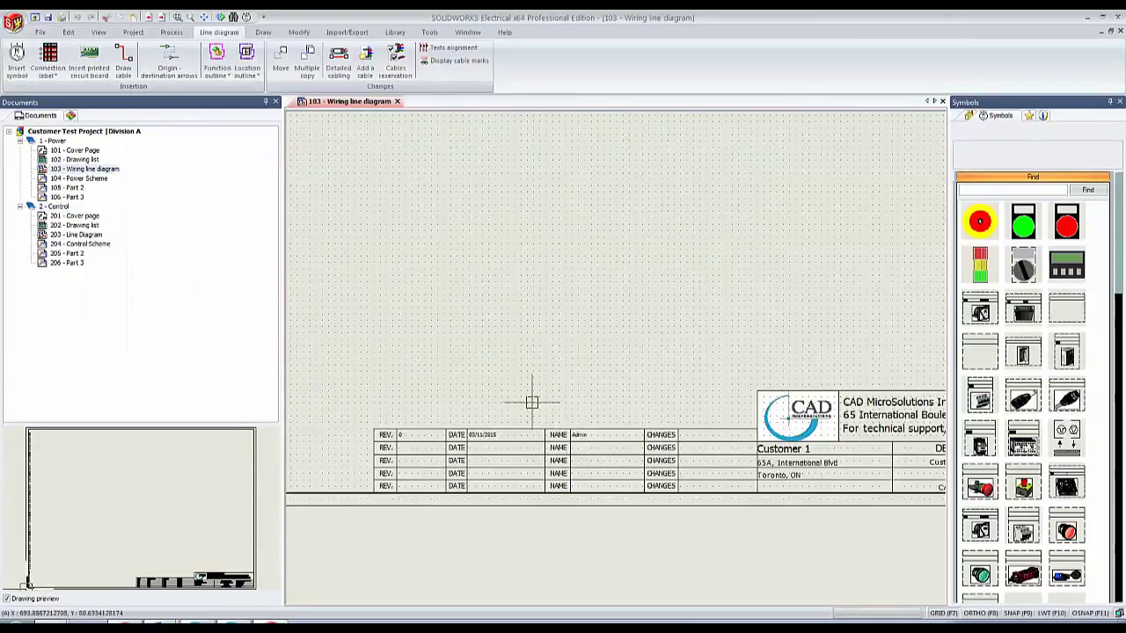
middle_drag(531, 402, 390, 284)
scroll(819, 330, down, 6)
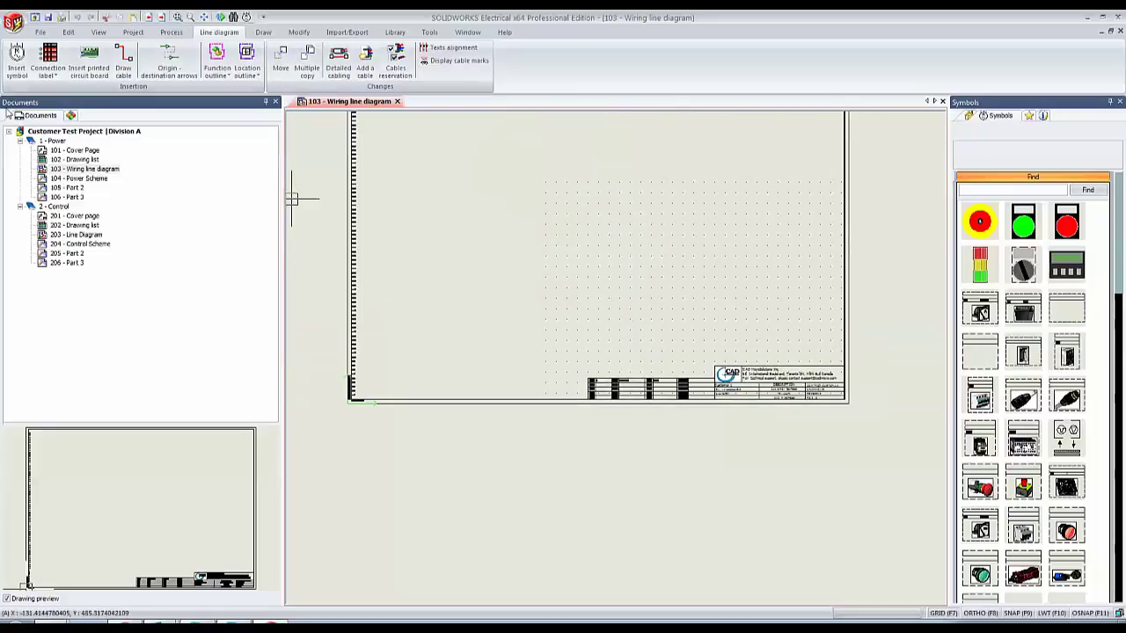
Create a new project from the IEC template, keeping the default project name and details.
click(40, 32)
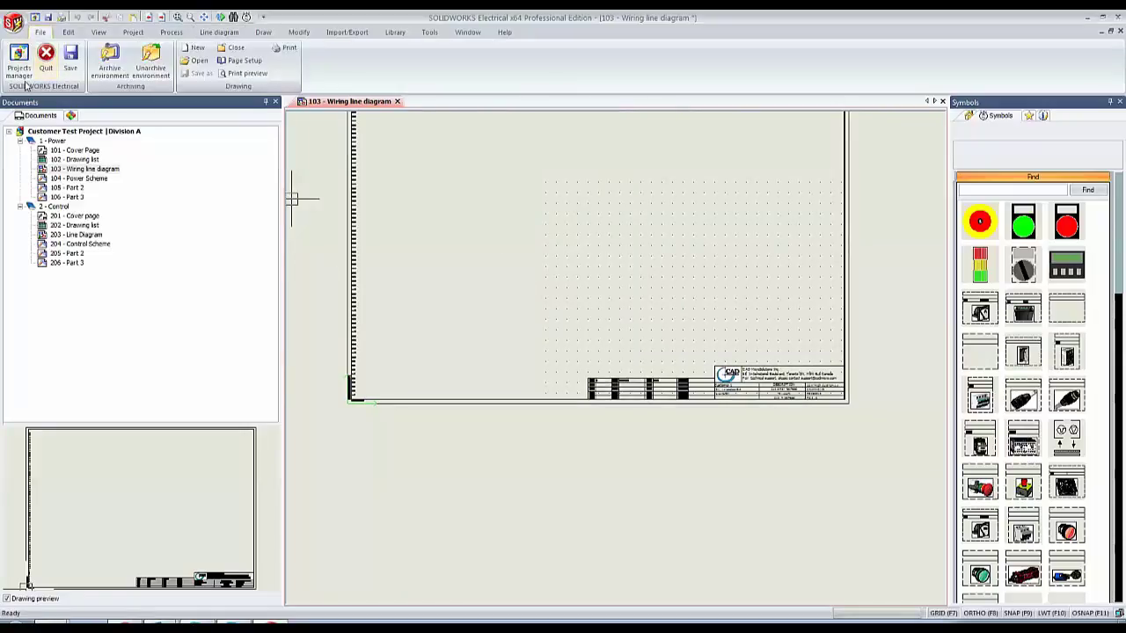
click(19, 63)
click(315, 145)
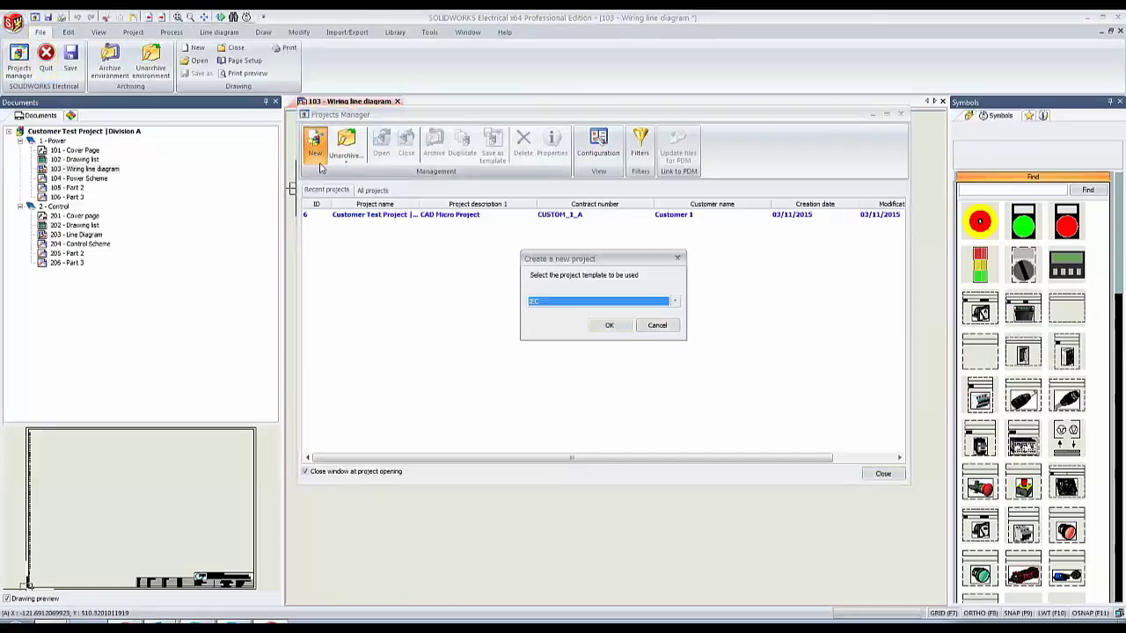
click(613, 326)
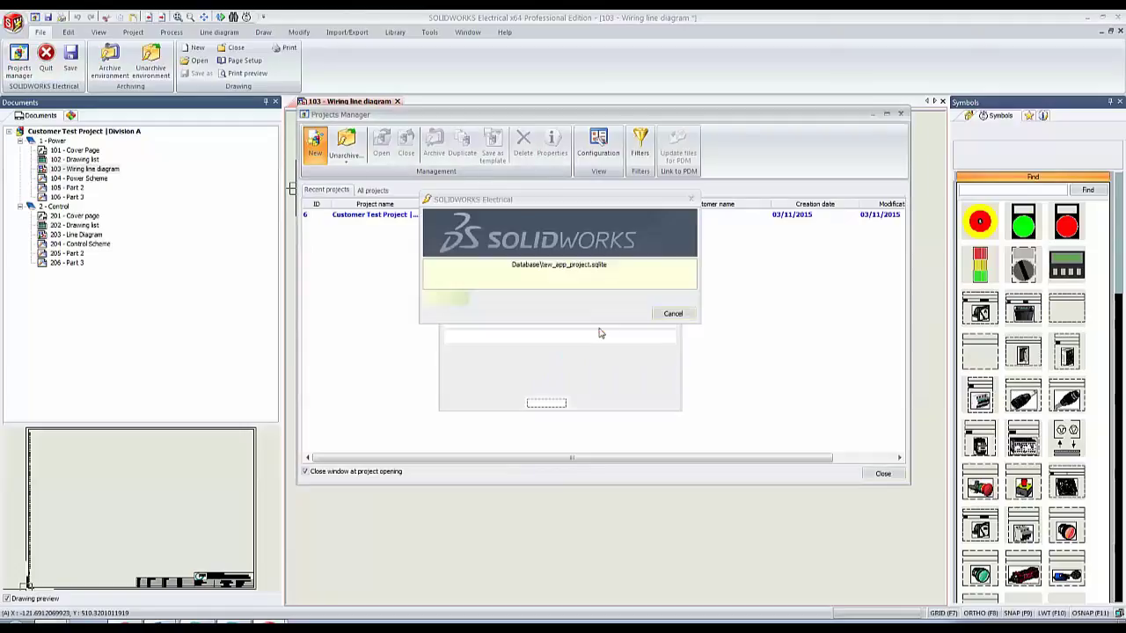
click(598, 323)
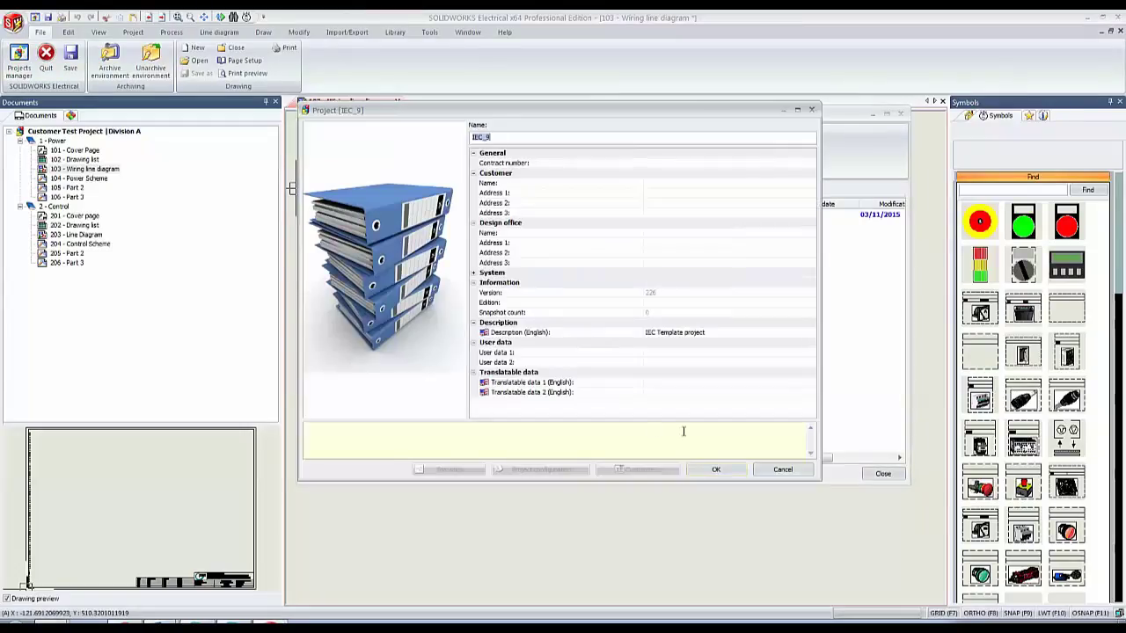
click(727, 469)
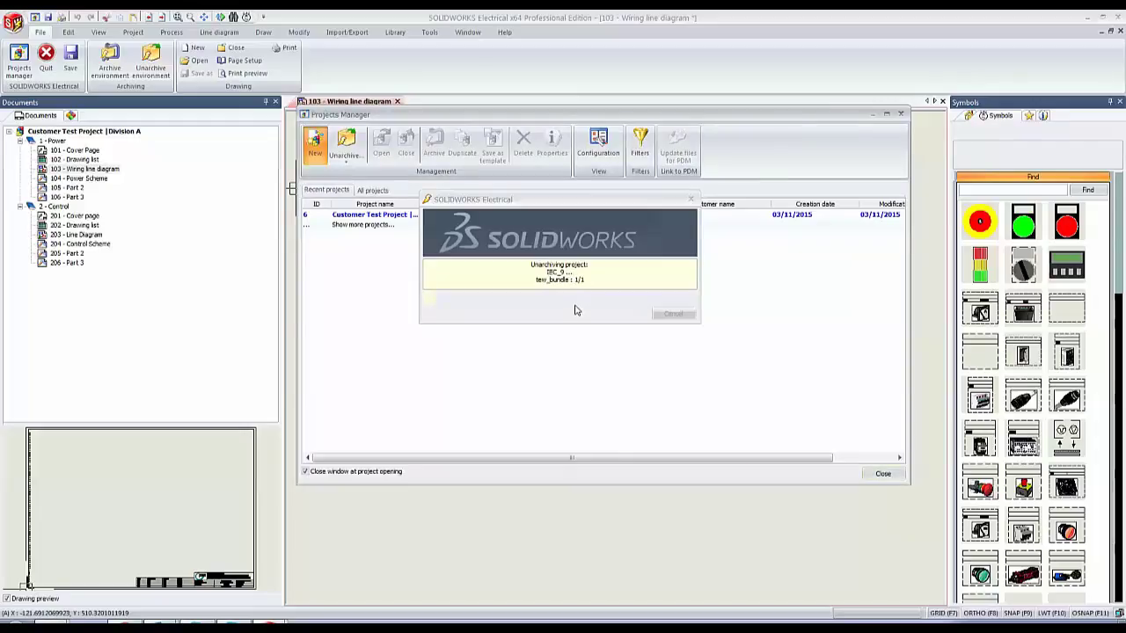
Switch to the ProjectTemplate folder window, review the template files stored there, and return to SOLIDWORKS Electrical.
mouse_move(53, 626)
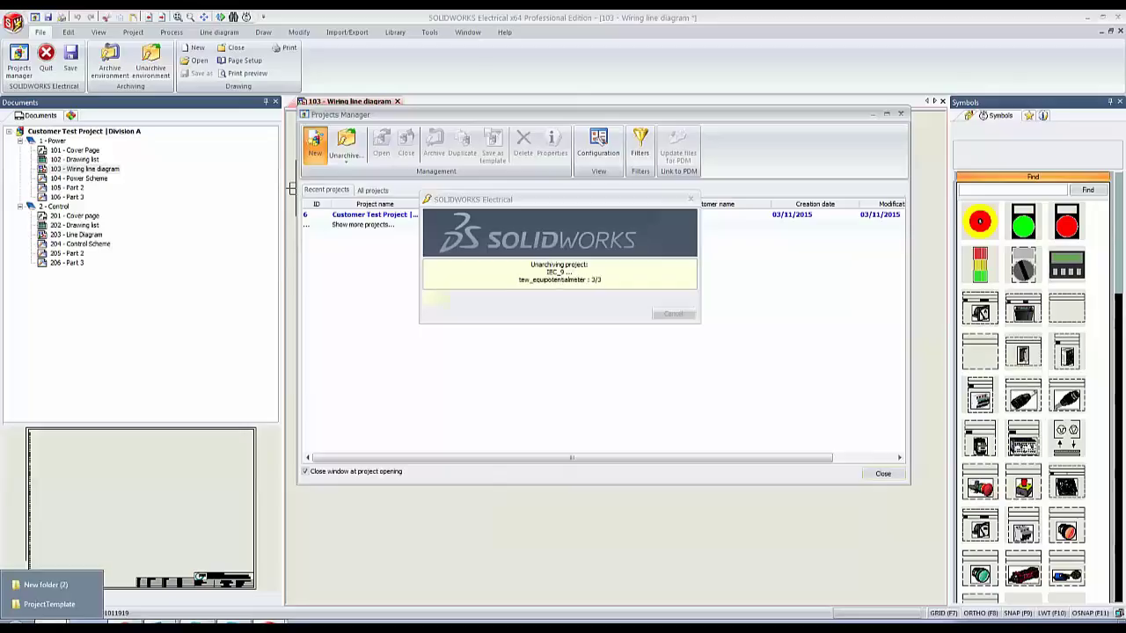
click(54, 605)
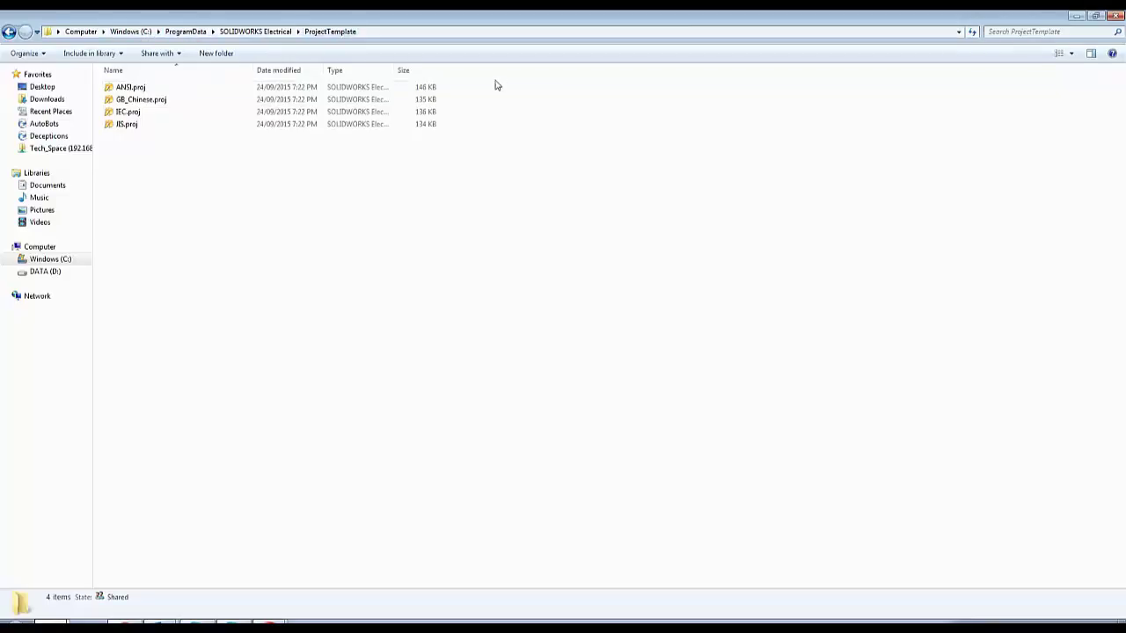
drag(498, 80, 344, 211)
click(531, 95)
drag(498, 95, 424, 198)
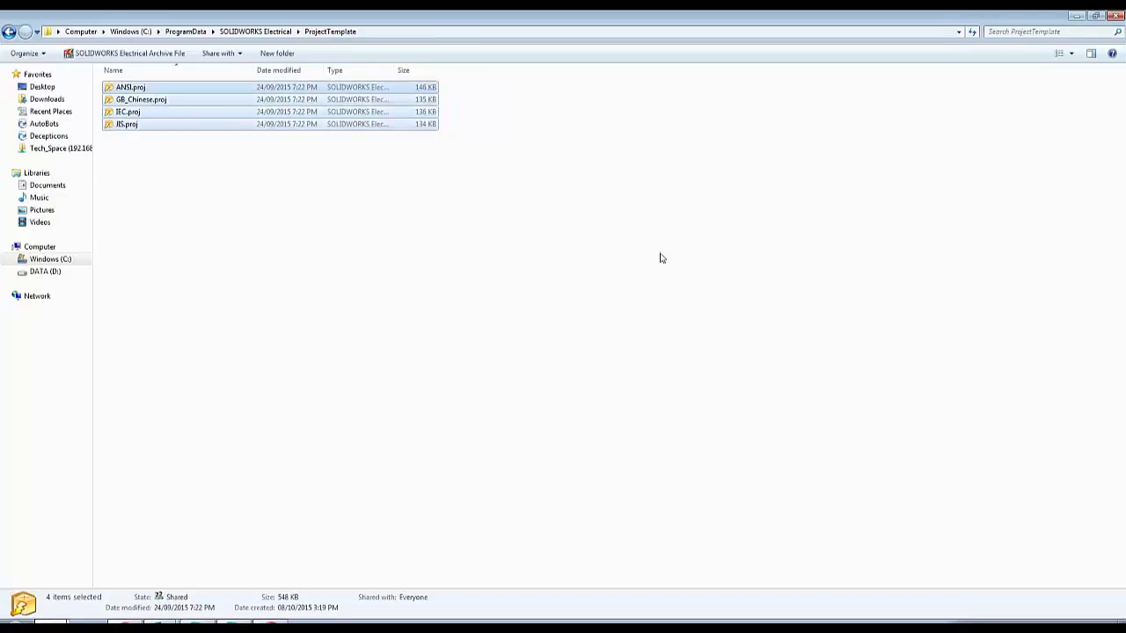
click(661, 254)
click(1075, 17)
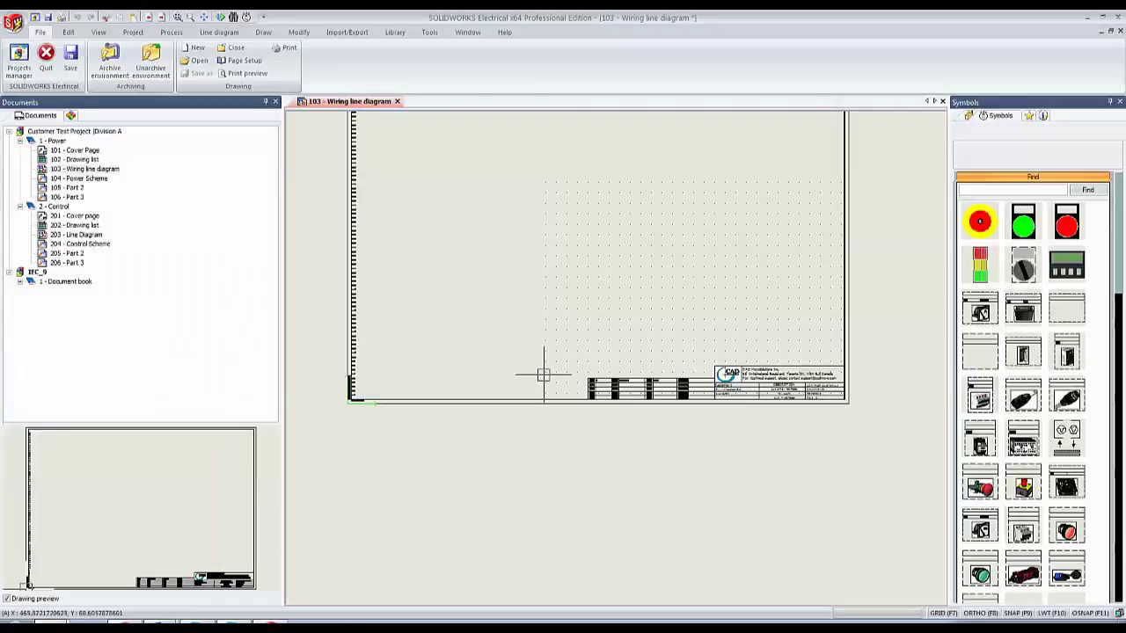
Expand the IEC_9 project's document book and open its cover page and drawing list.
scroll(540, 373, down, 1)
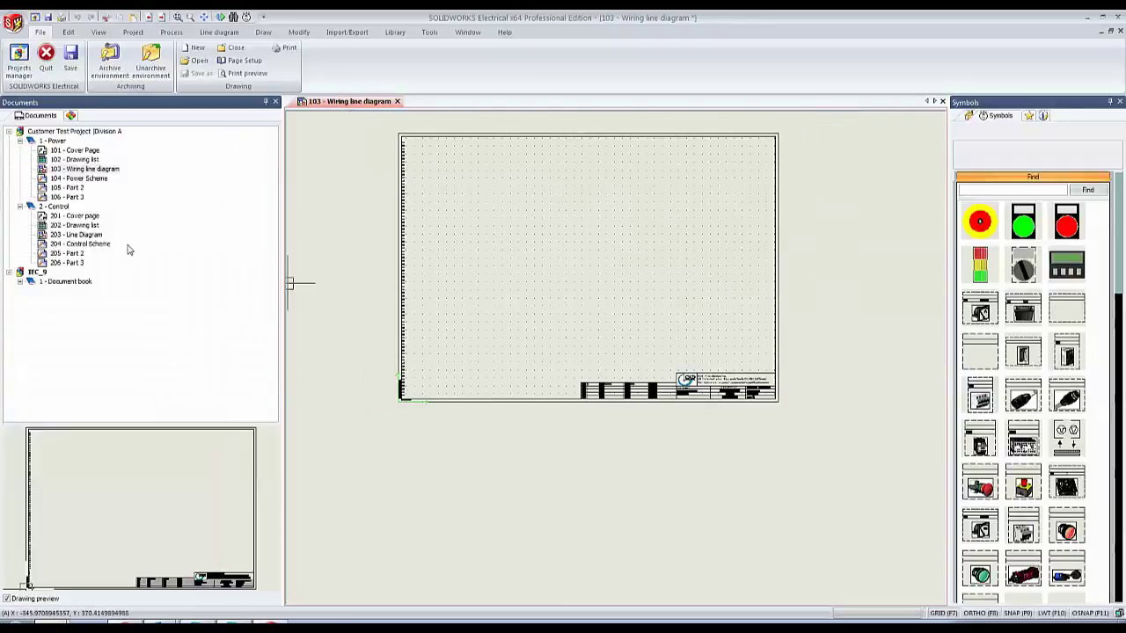
click(20, 282)
click(67, 311)
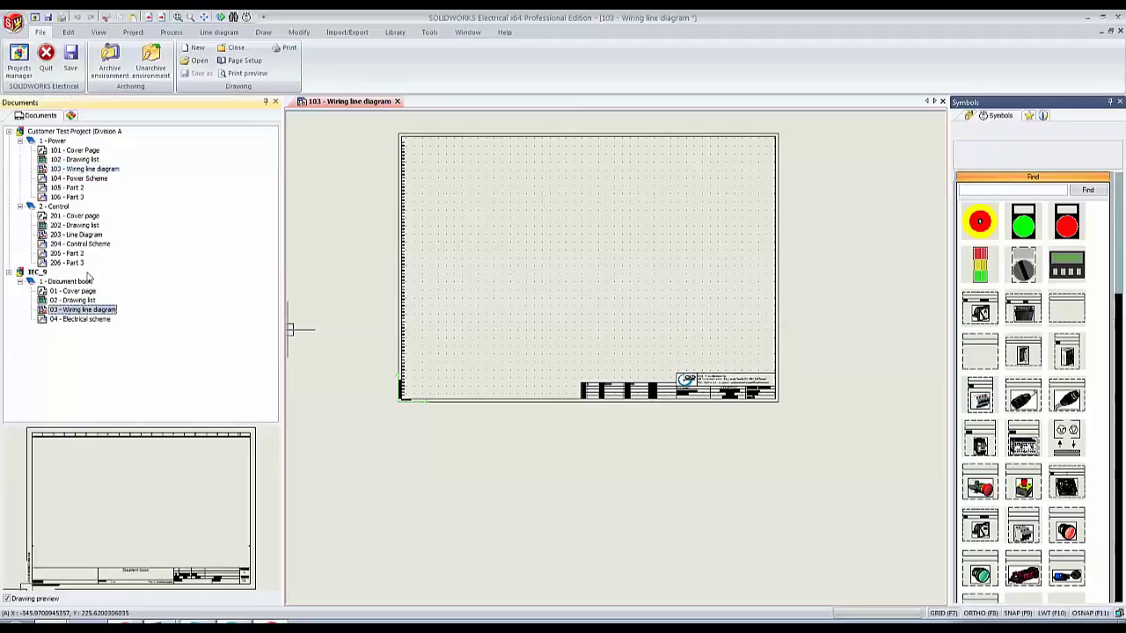
drag(131, 293, 68, 360)
click(91, 292)
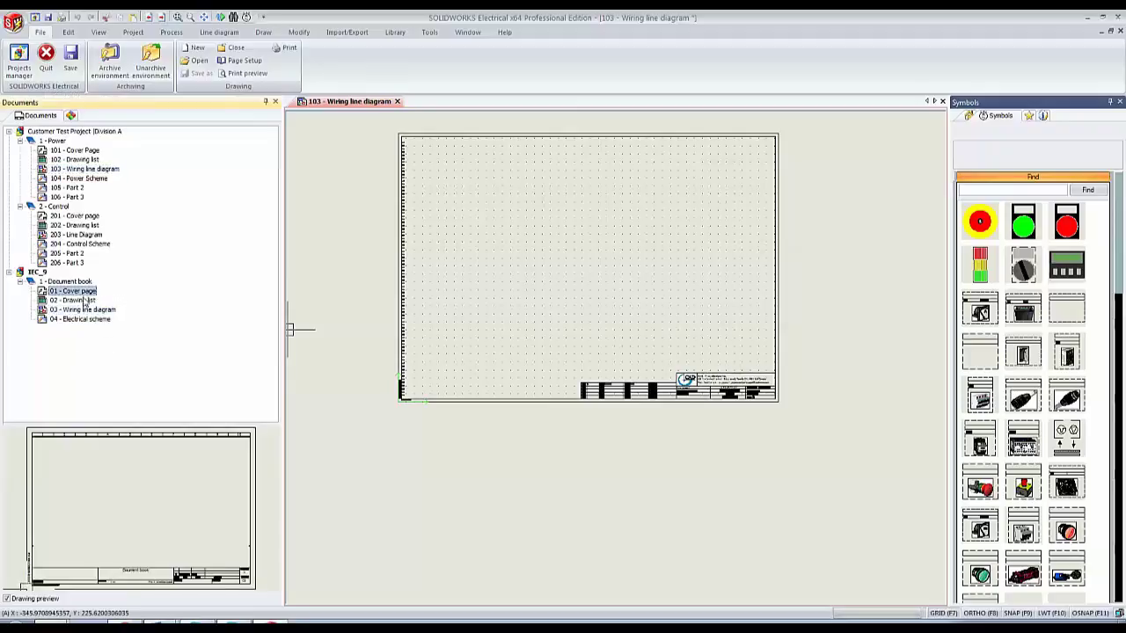
double_click(79, 291)
double_click(73, 300)
Examine the table in the 02 - Drawing list, including its date, created by and description columns.
scroll(486, 229, down, 1)
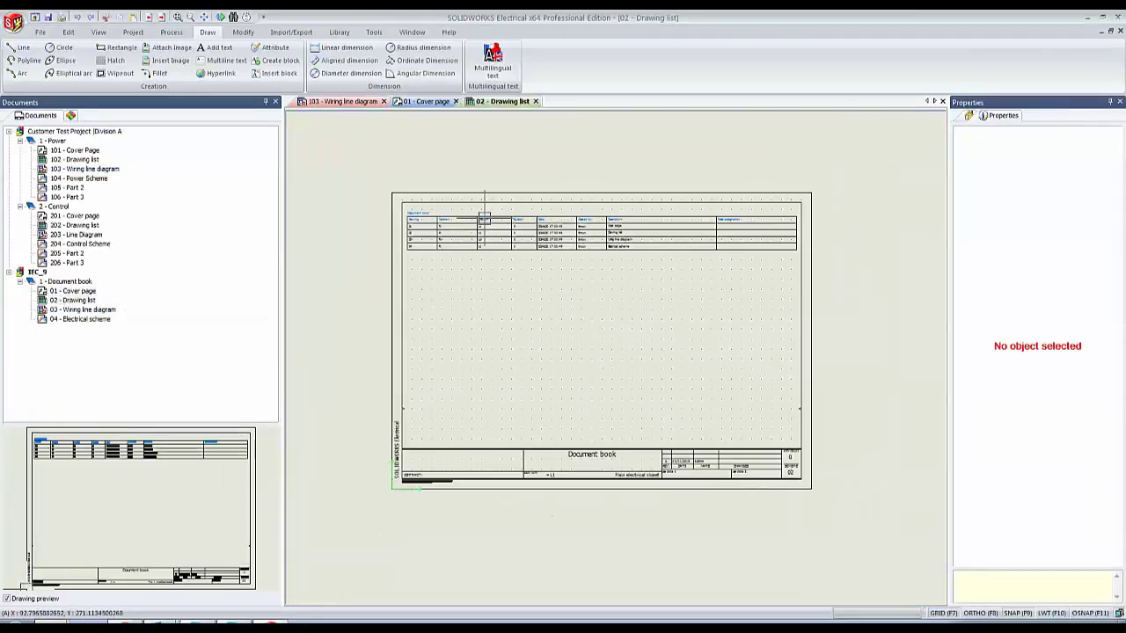
scroll(476, 237, up, 5)
mouse_move(472, 261)
middle_down()
mouse_move(587, 252)
mouse_move(402, 259)
middle_up()
middle_drag(639, 244, 519, 248)
scroll(722, 223, up, 2)
scroll(710, 233, up, 3)
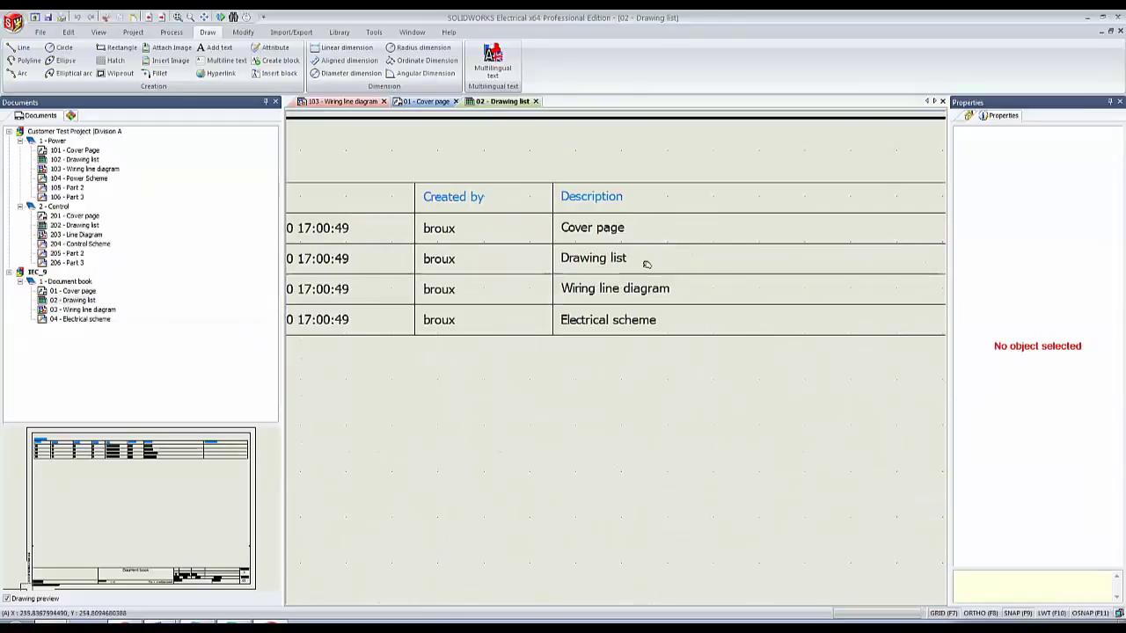
middle_drag(648, 264, 645, 197)
scroll(557, 220, down, 3)
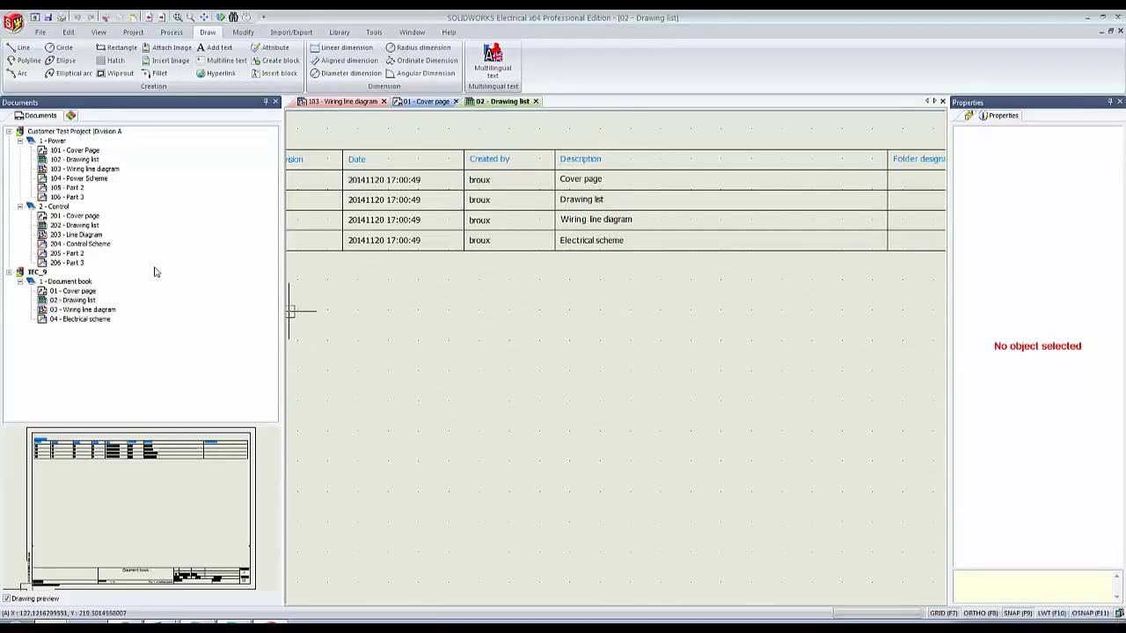
Open the IEC_9 project's 03 - Wiring line diagram and inspect its default sheet layout.
click(86, 319)
double_click(83, 309)
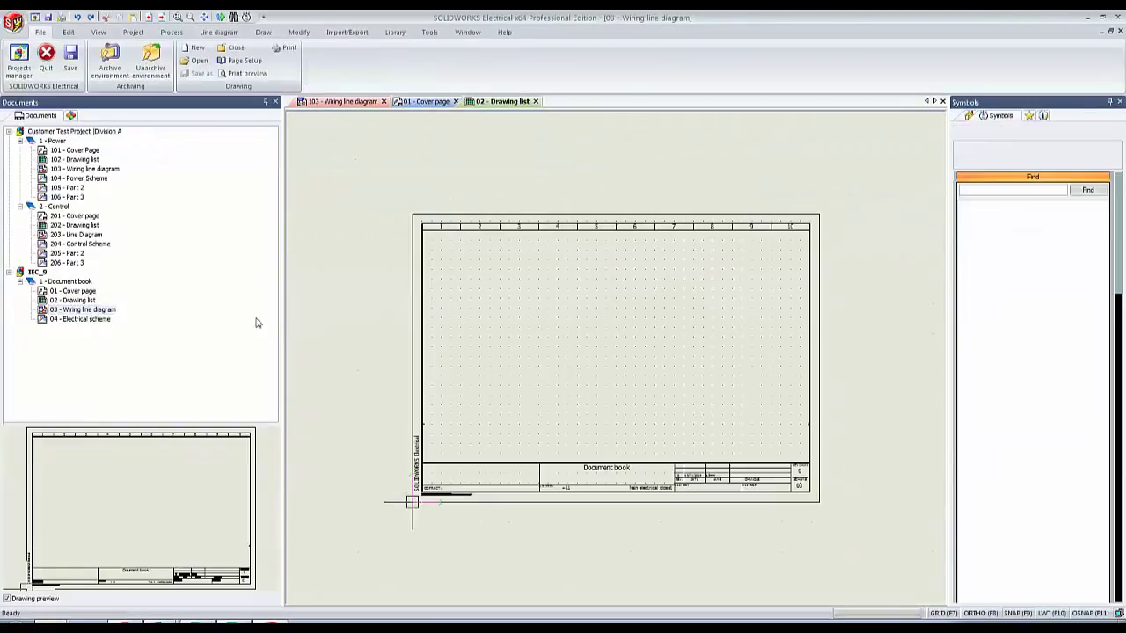
scroll(521, 338, up, 4)
middle_drag(536, 326, 231, 307)
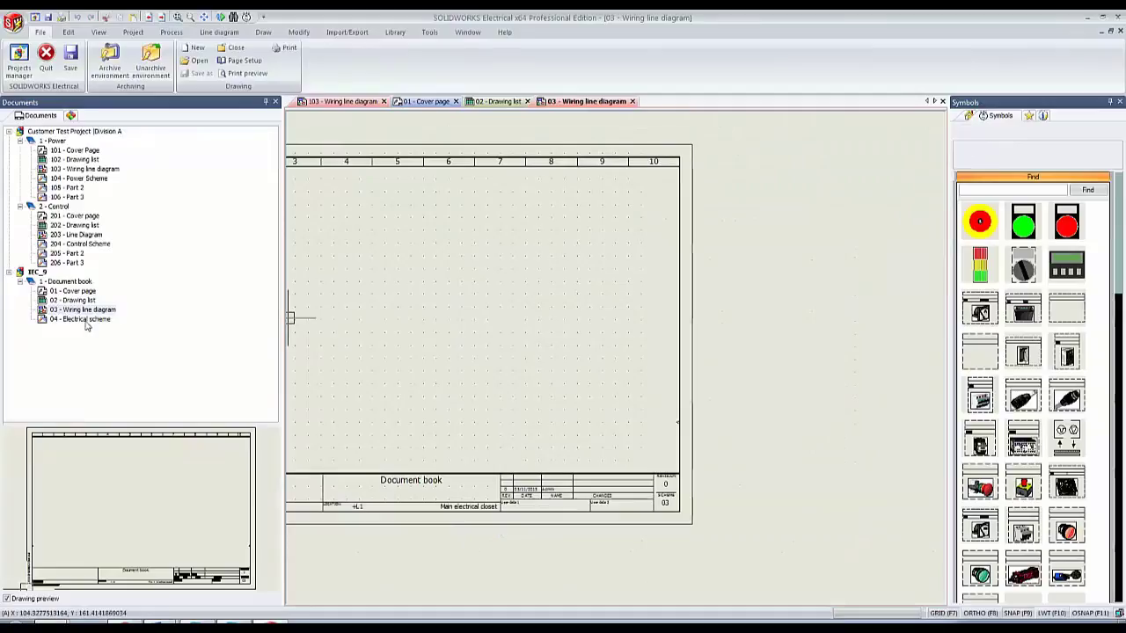
Open the 04 - Electrical scheme and examine the location, revision and user data fields in its title block.
double_click(87, 321)
scroll(539, 295, down, 3)
scroll(616, 356, up, 7)
middle_drag(636, 387, 555, 312)
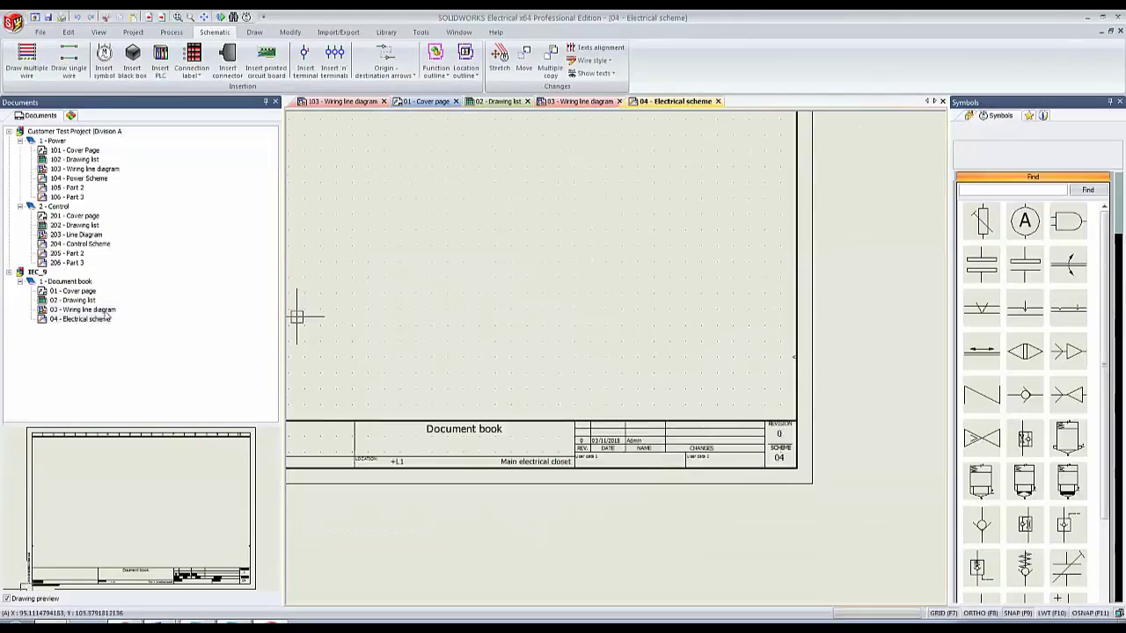
mouse_move(435, 459)
middle_down()
mouse_move(462, 352)
mouse_move(578, 344)
middle_up()
scroll(761, 367, up, 2)
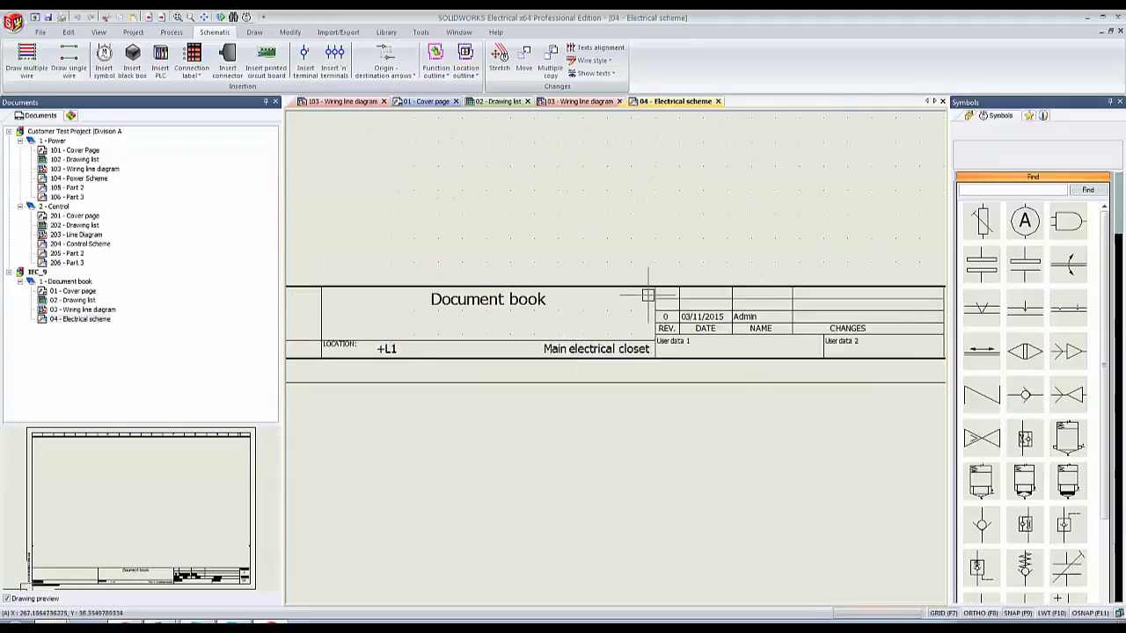
scroll(651, 320, up, 2)
scroll(603, 270, down, 4)
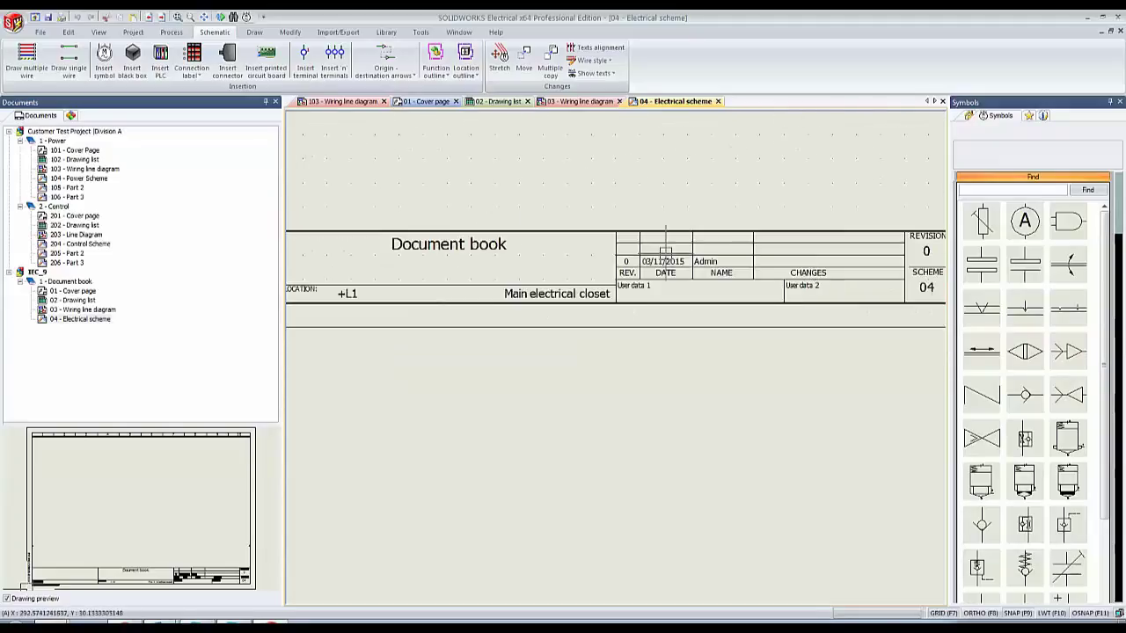
click(337, 241)
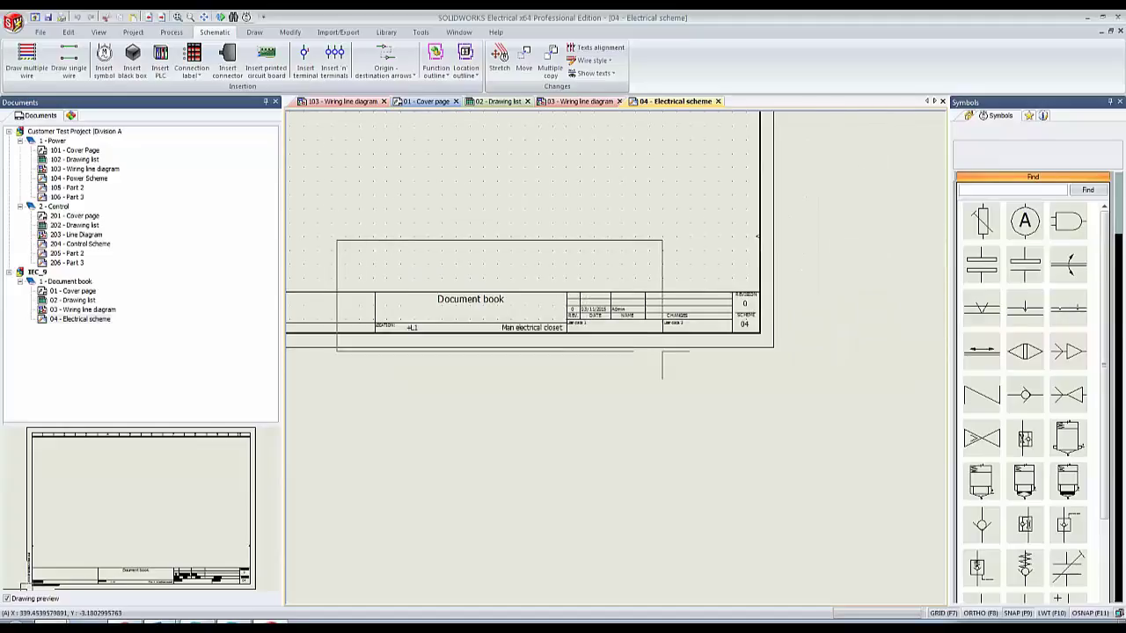
click(816, 402)
click(318, 190)
click(917, 450)
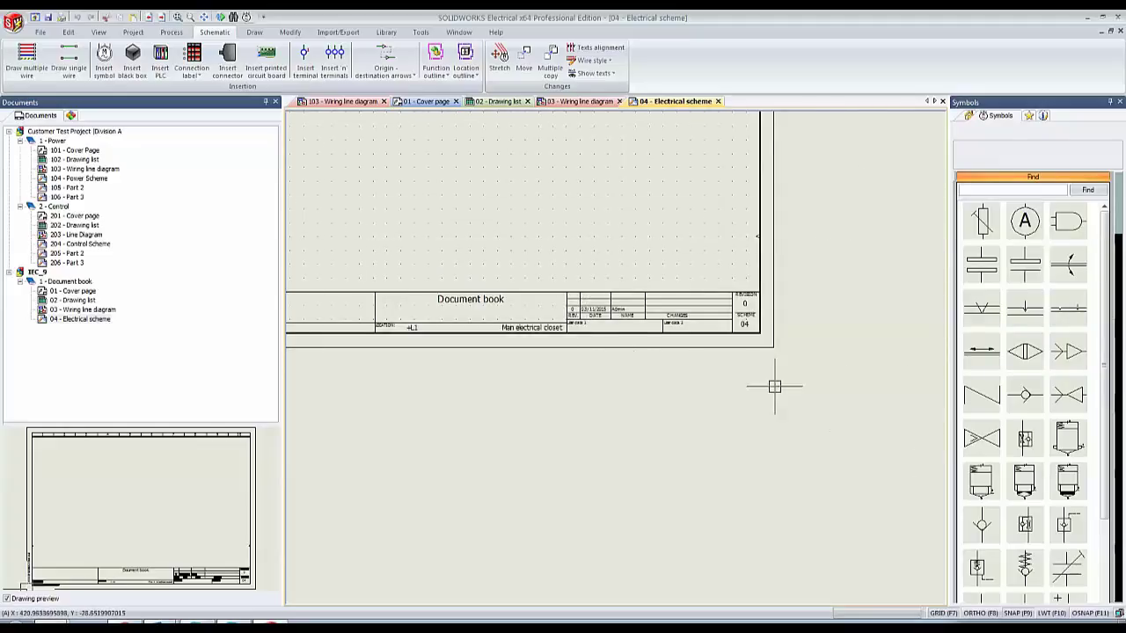
click(356, 173)
click(773, 366)
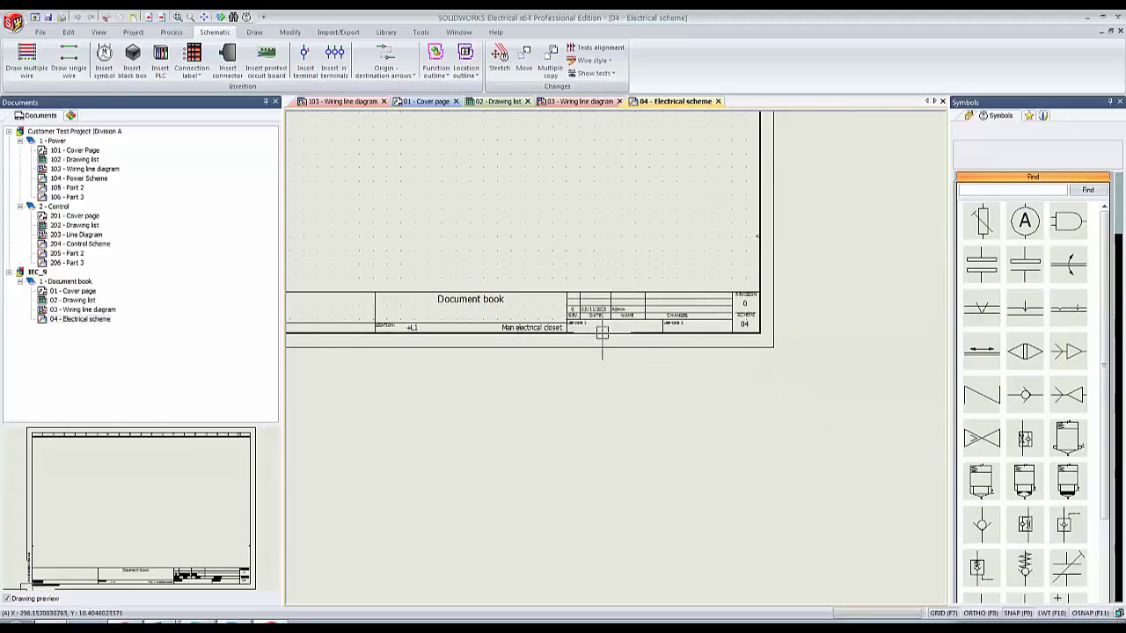
Examine the 04 - Electrical scheme's title block fields, numbered column header and overall sheet layout.
scroll(386, 295, up, 2)
middle_drag(607, 324, 748, 346)
middle_drag(633, 337, 488, 309)
middle_drag(729, 333, 654, 307)
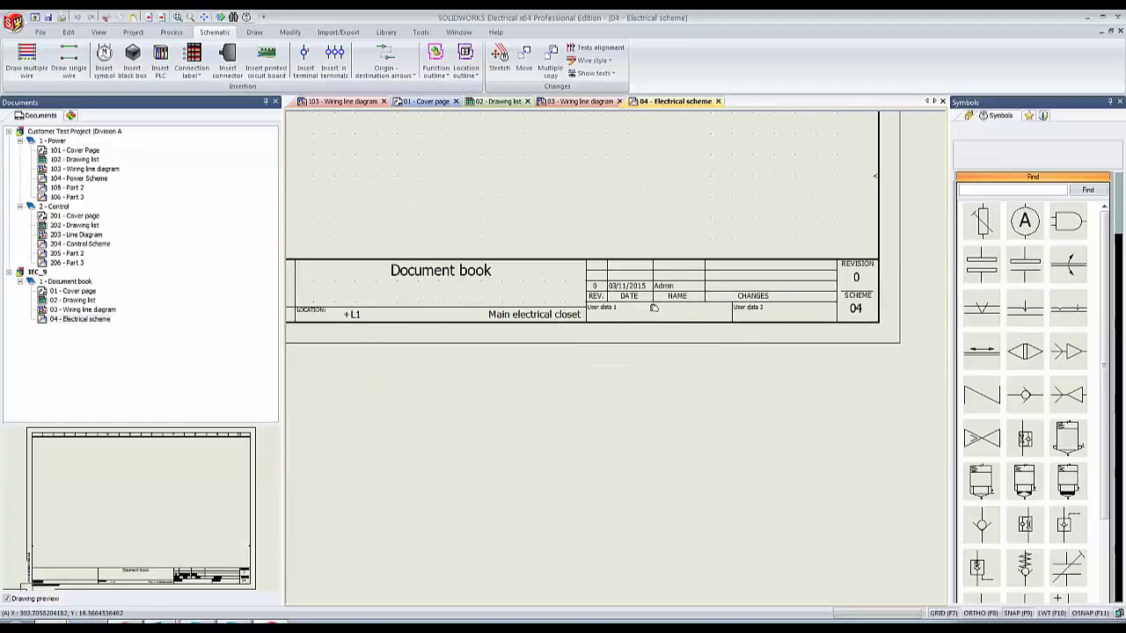
scroll(418, 334, down, 1)
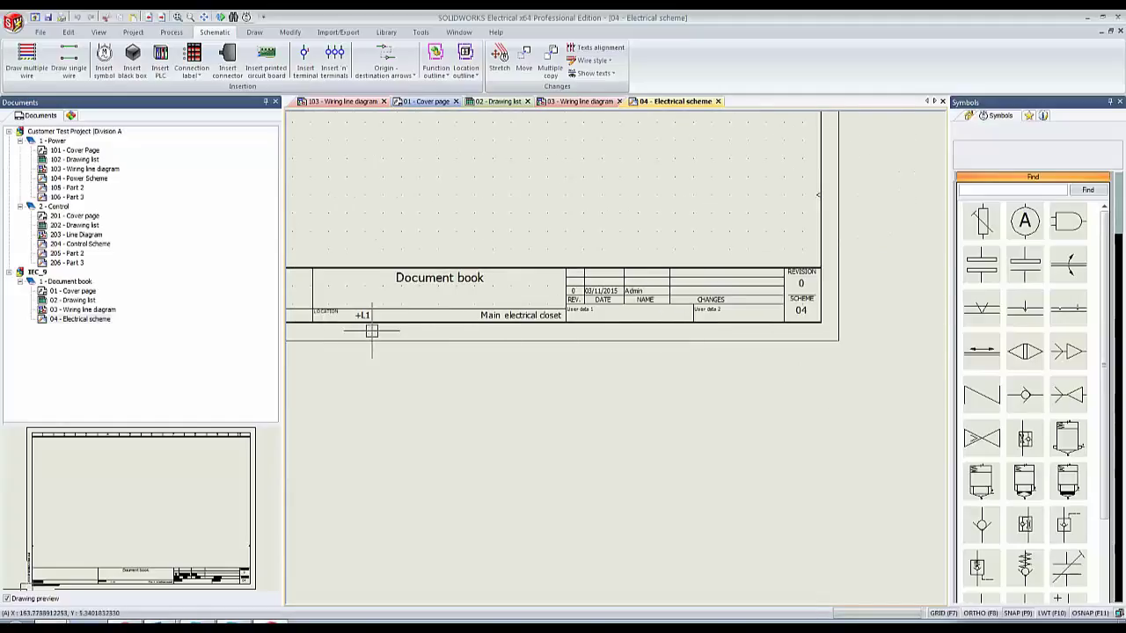
scroll(623, 310, down, 5)
middle_drag(417, 198, 547, 343)
scroll(563, 365, down, 1)
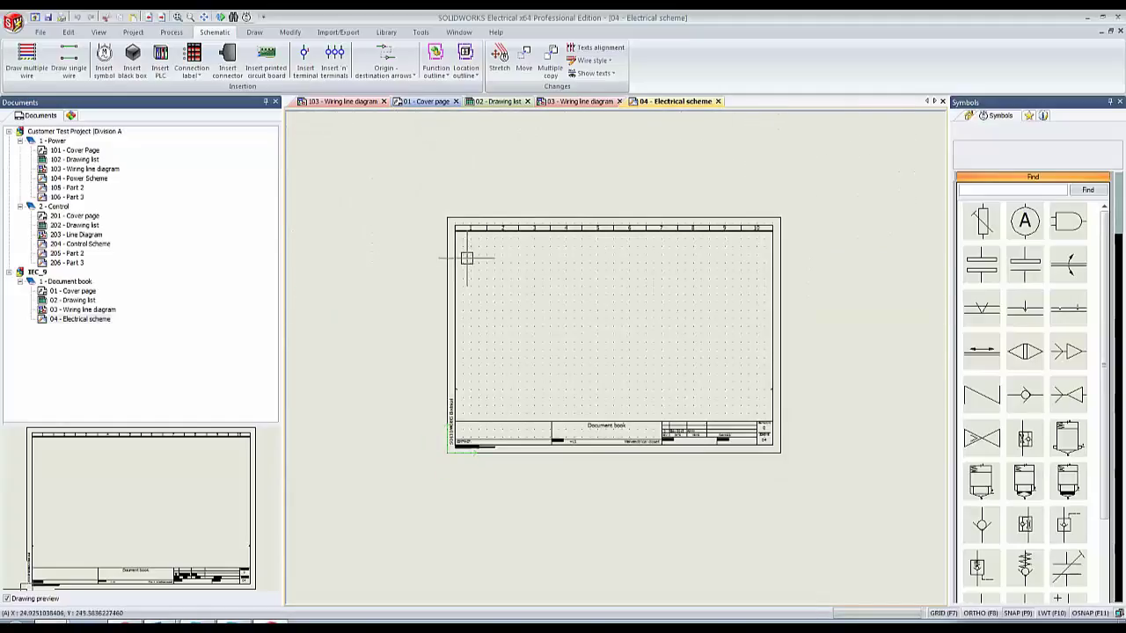
scroll(426, 223, up, 7)
middle_drag(564, 260, 402, 206)
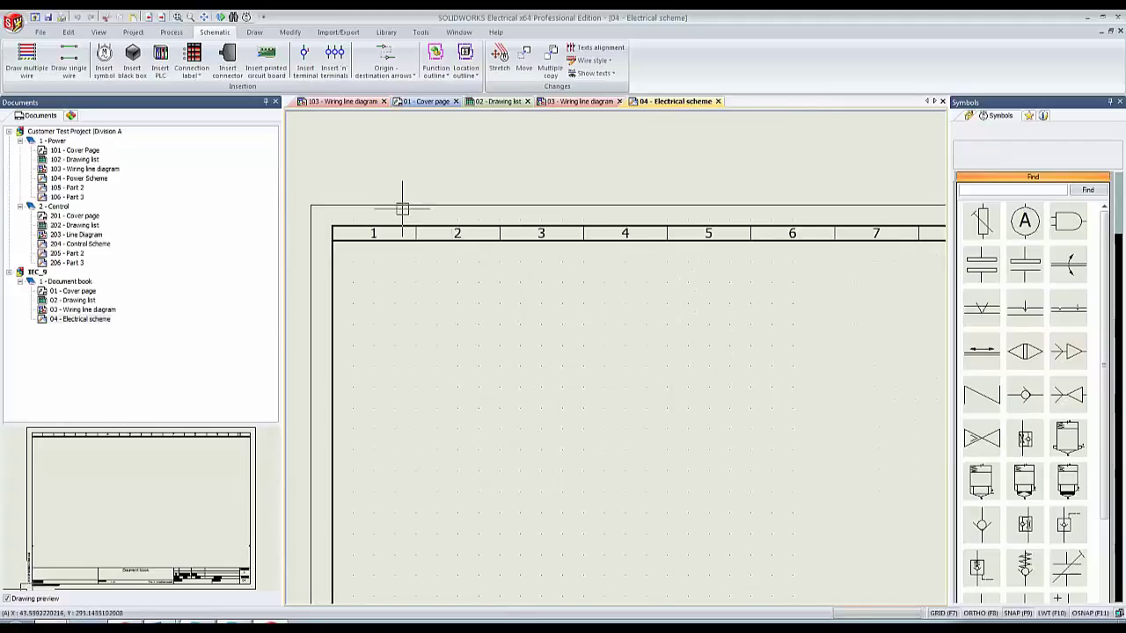
scroll(534, 286, down, 3)
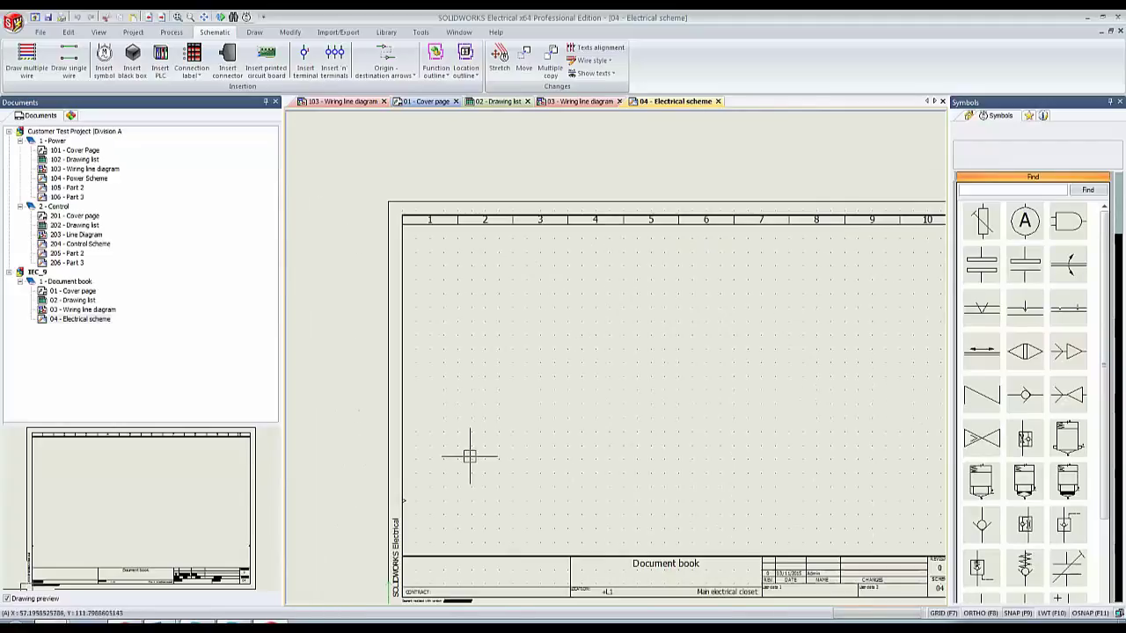
middle_drag(468, 455, 507, 308)
middle_drag(654, 313, 551, 396)
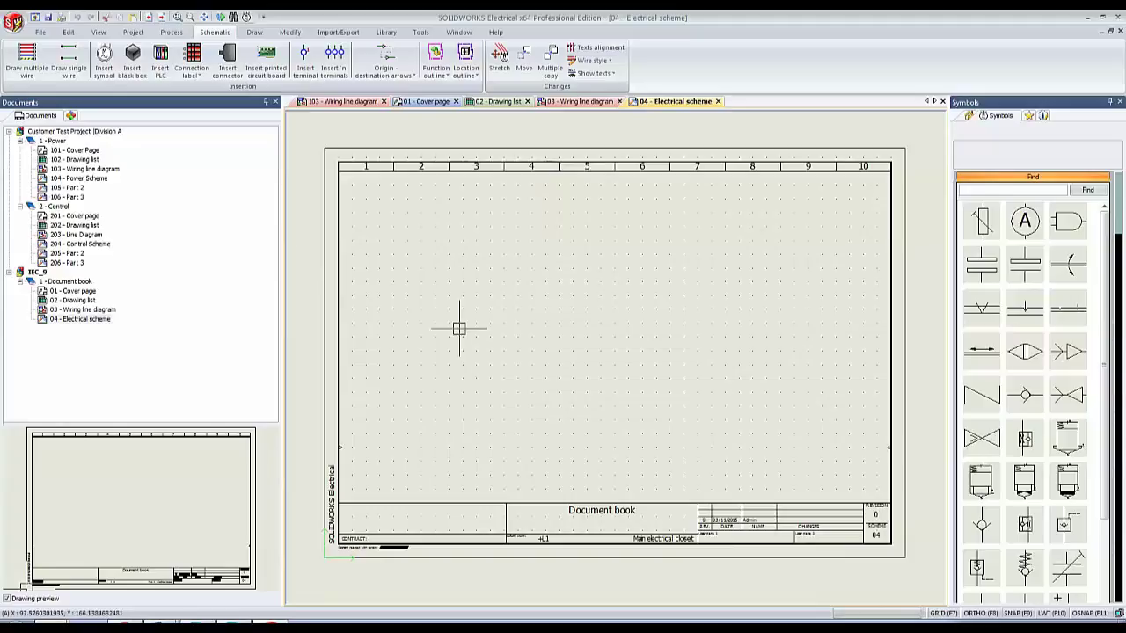
Replace the 04 - Electrical scheme's title block with the ISO 216 A0 format (titles in english) and inspect its fields.
right_click(97, 322)
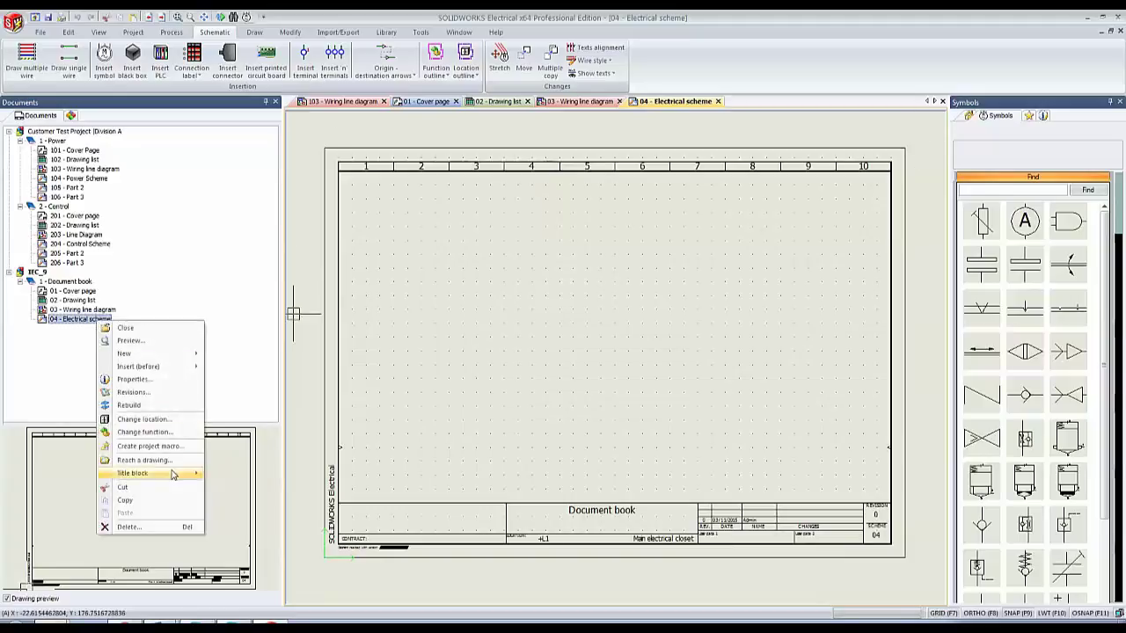
right_click(69, 320)
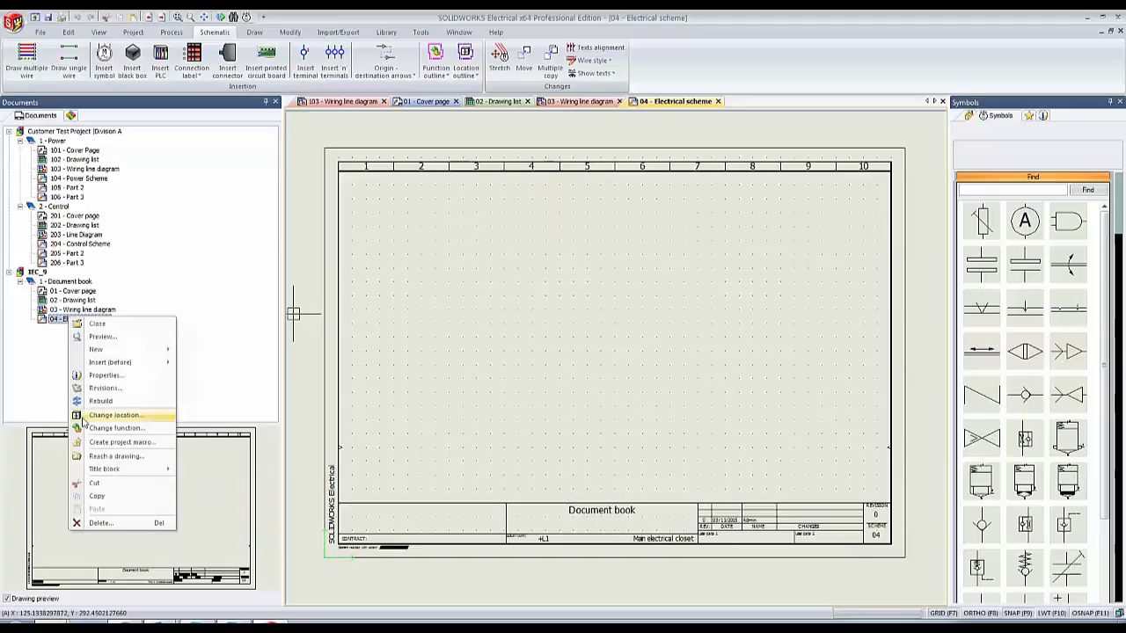
mouse_move(123, 469)
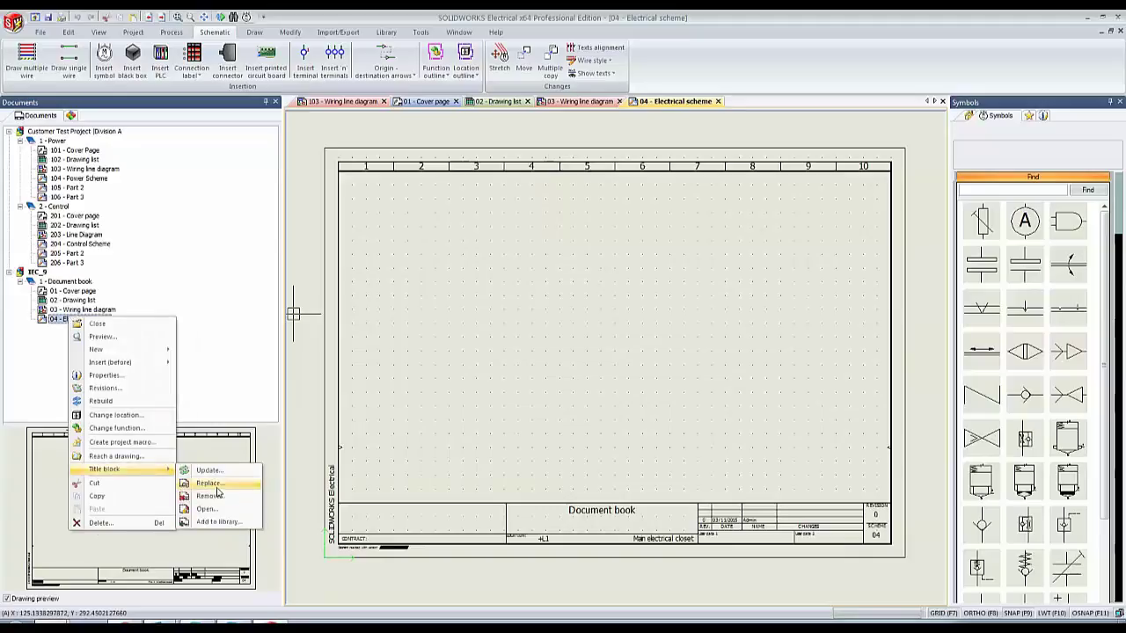
click(208, 483)
click(324, 314)
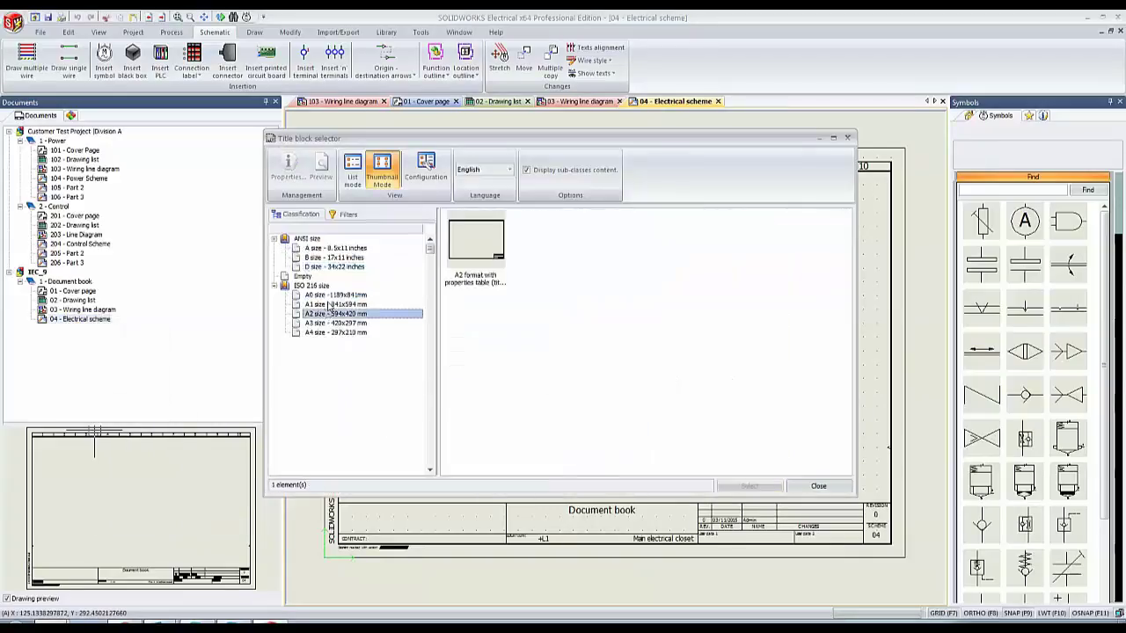
click(332, 295)
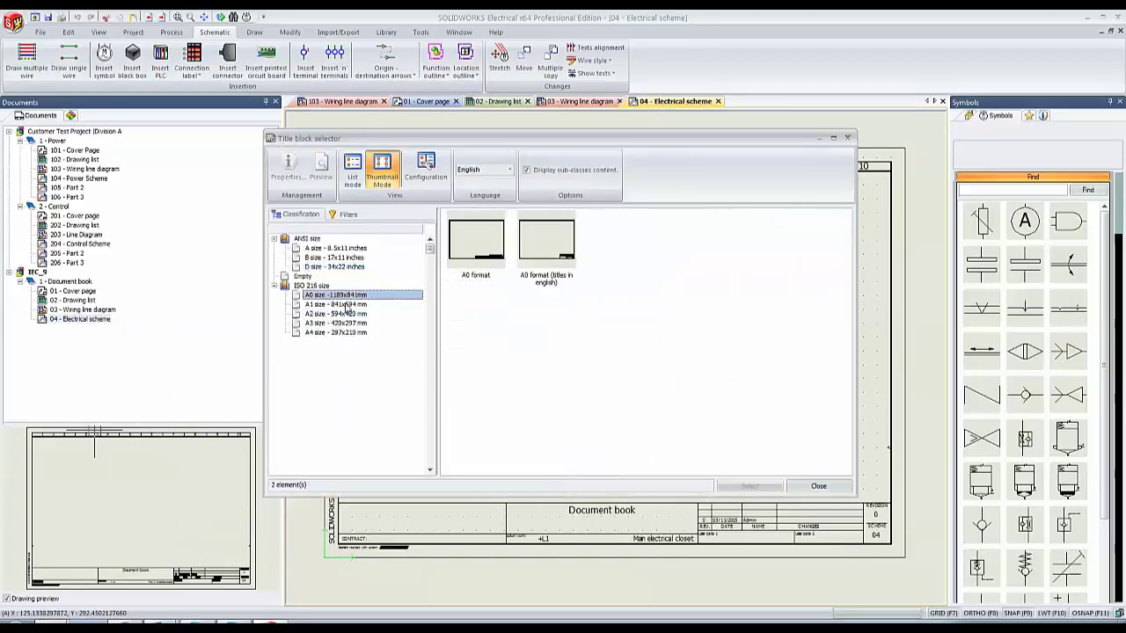
click(546, 242)
click(749, 485)
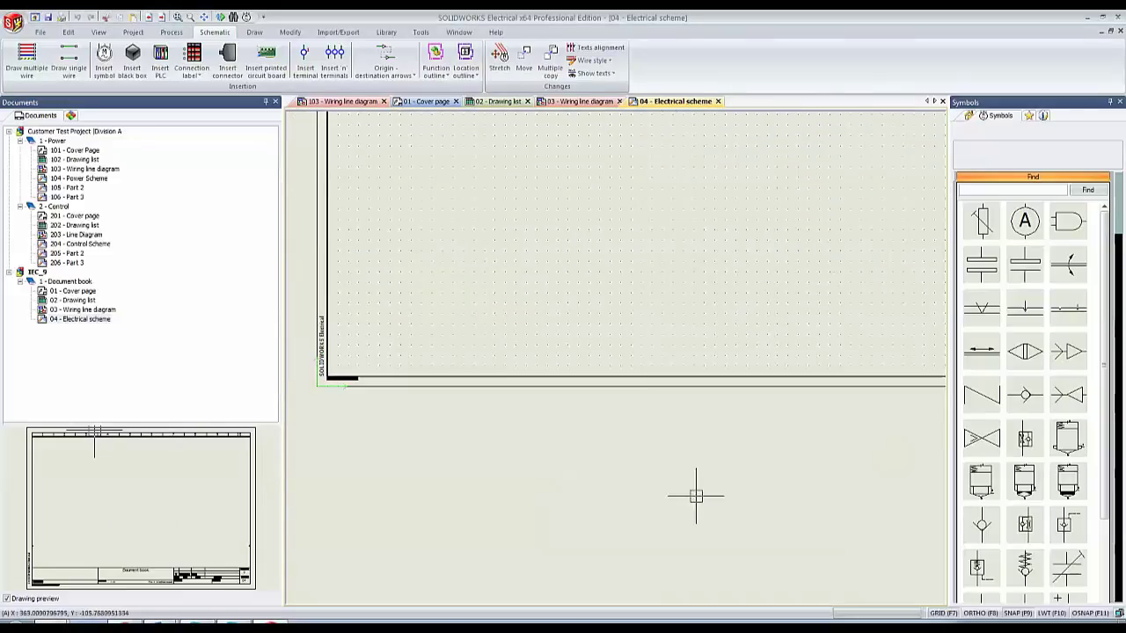
scroll(693, 381, up, 10)
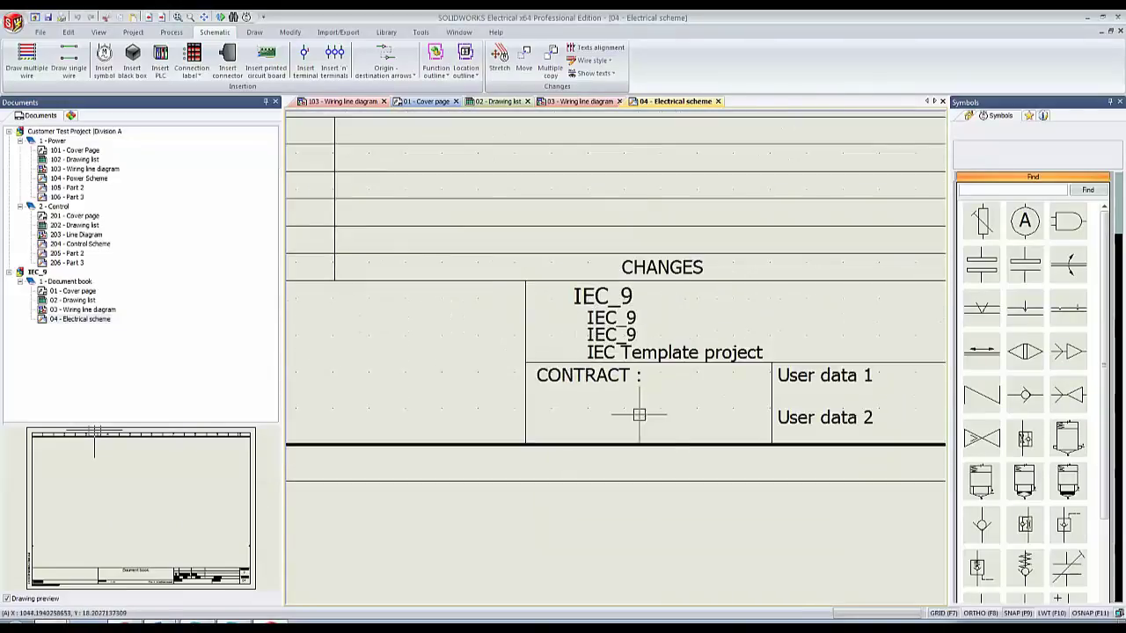
scroll(639, 414, down, 4)
drag(376, 253, 881, 483)
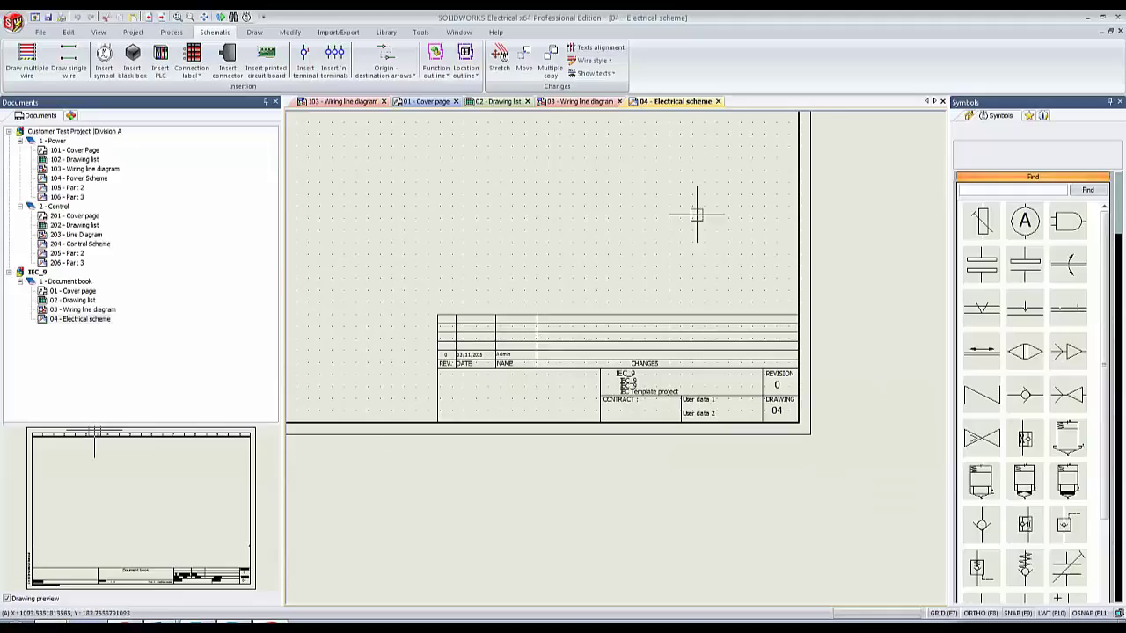
Open the 04 - Electrical scheme's title block for editing and inspect its revision, customer and project attributes.
right_click(67, 322)
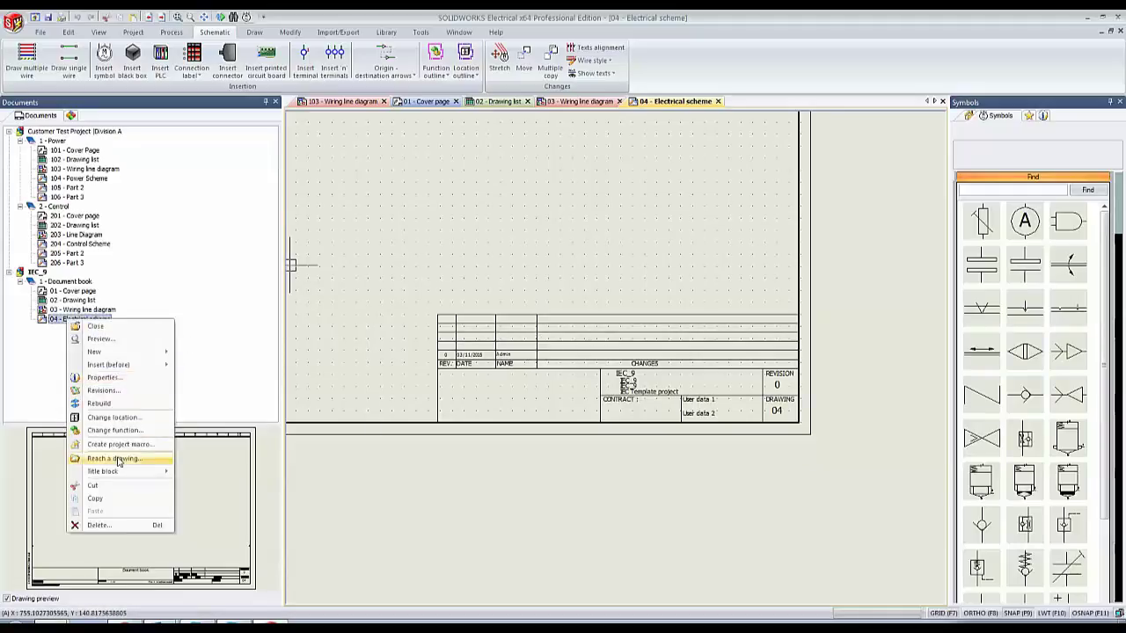
mouse_move(117, 474)
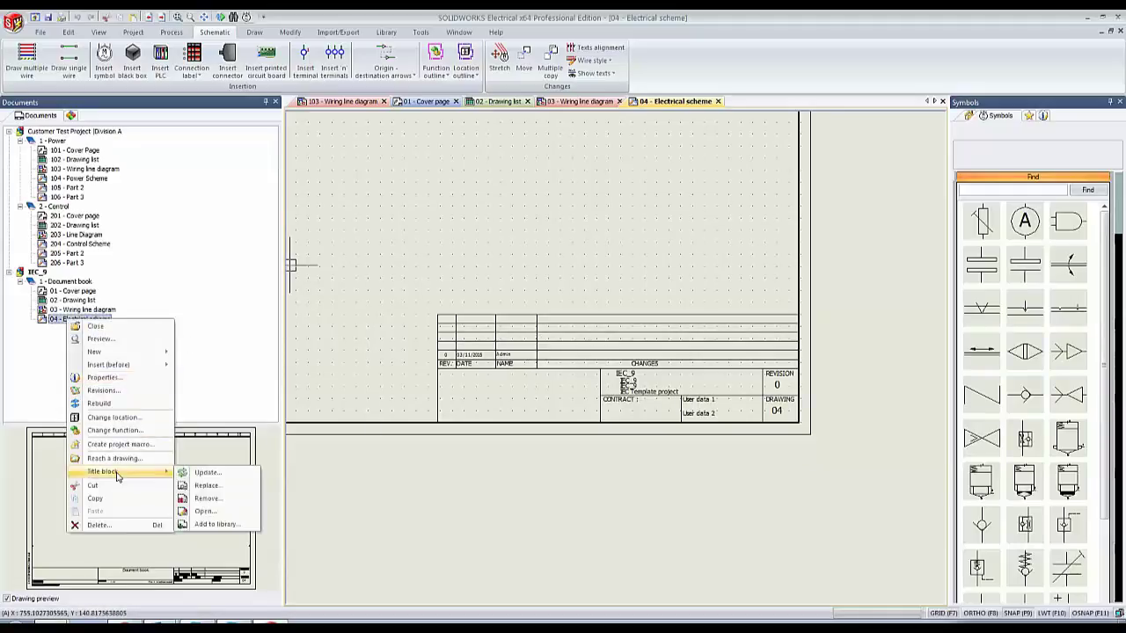
click(204, 511)
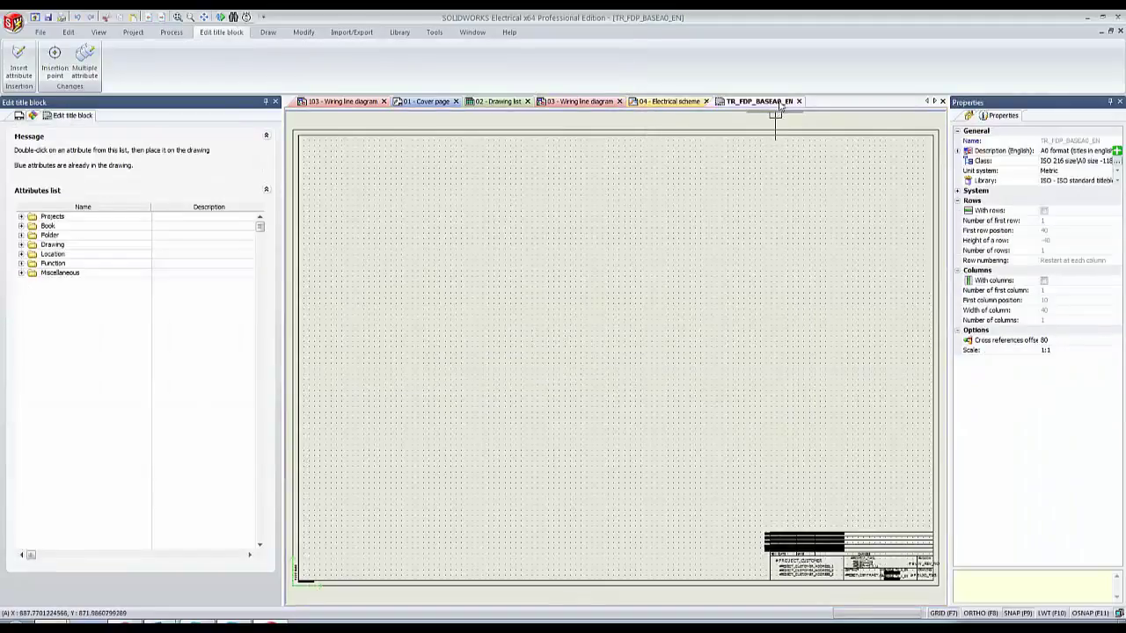
scroll(585, 317, down, 3)
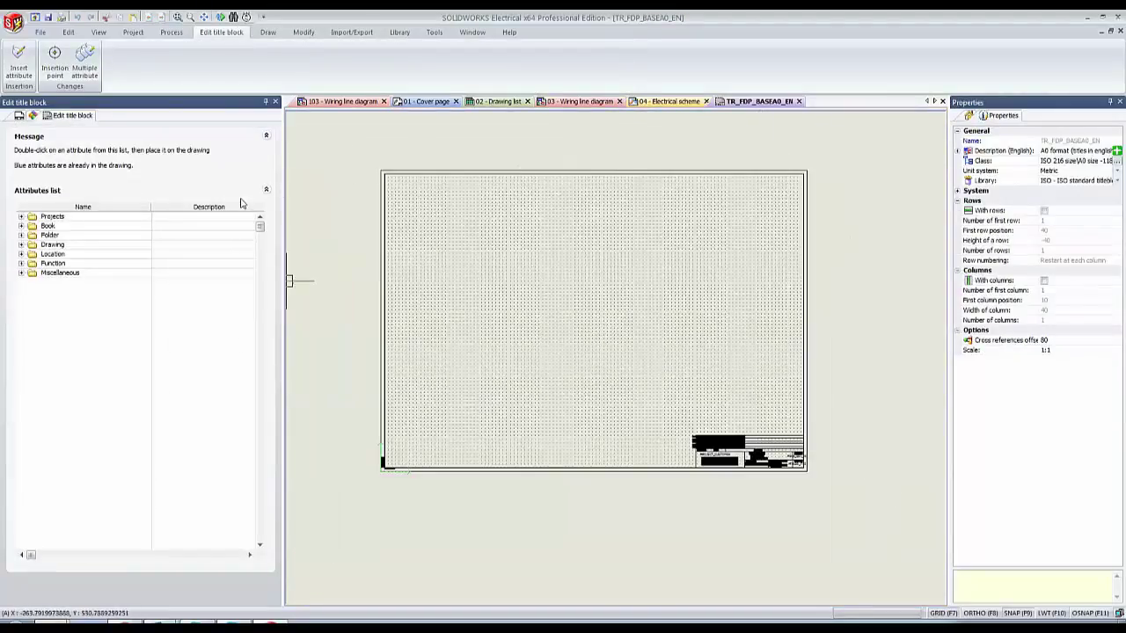
scroll(779, 485, up, 5)
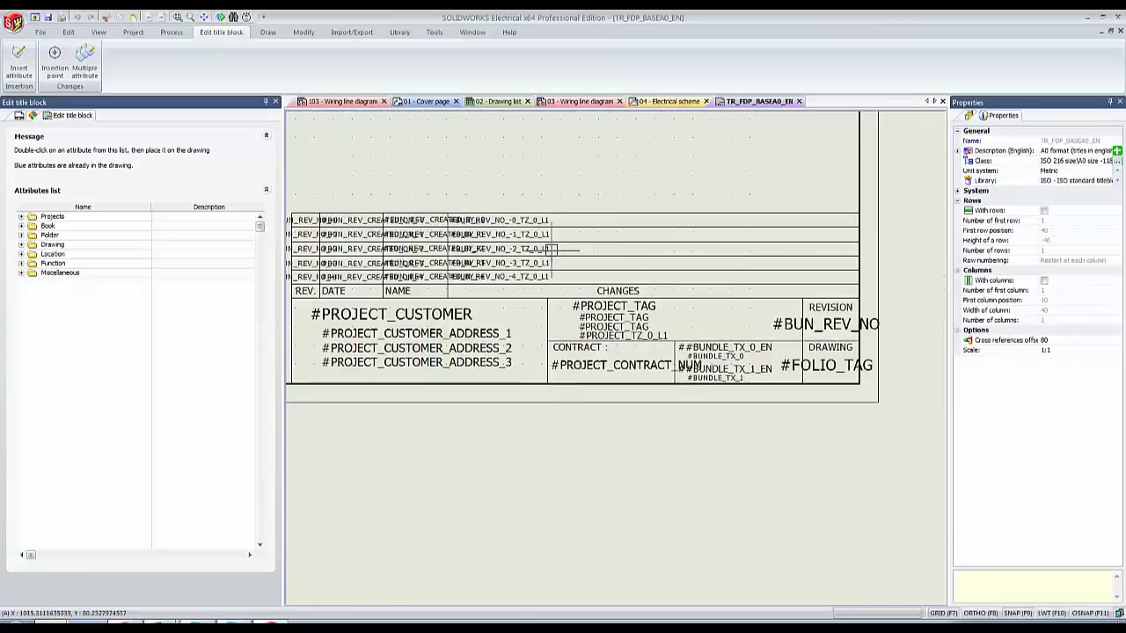
middle_drag(628, 305, 726, 293)
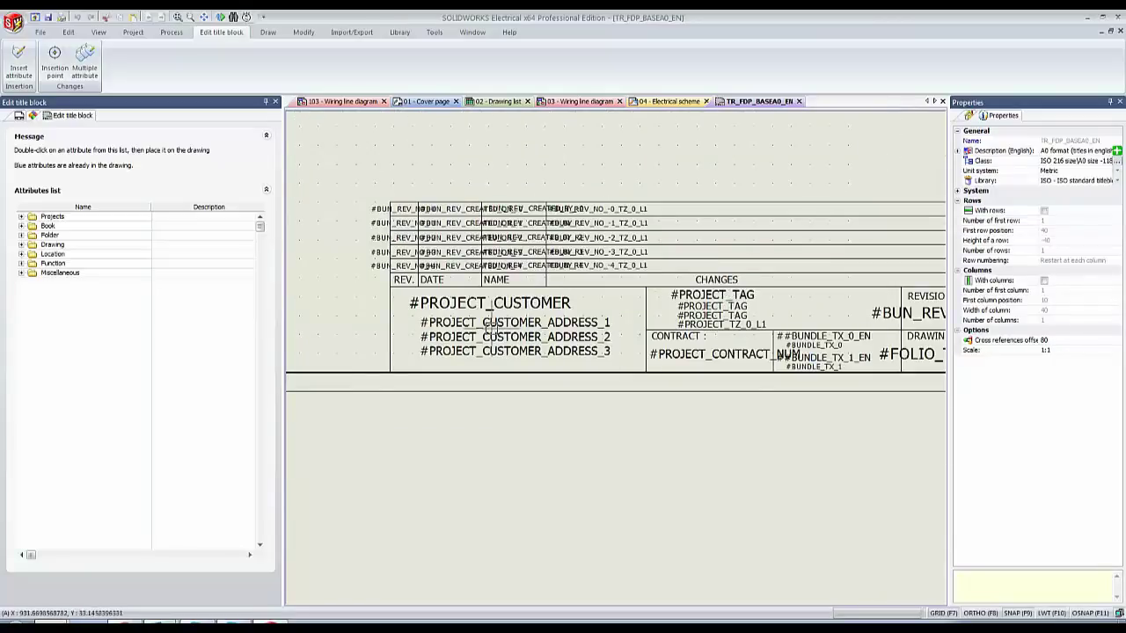
View the properties of the #PROJECT_CUSTOMER_ADDRESS_1 attribute in the title block, leaving them unedited.
scroll(490, 327, up, 3)
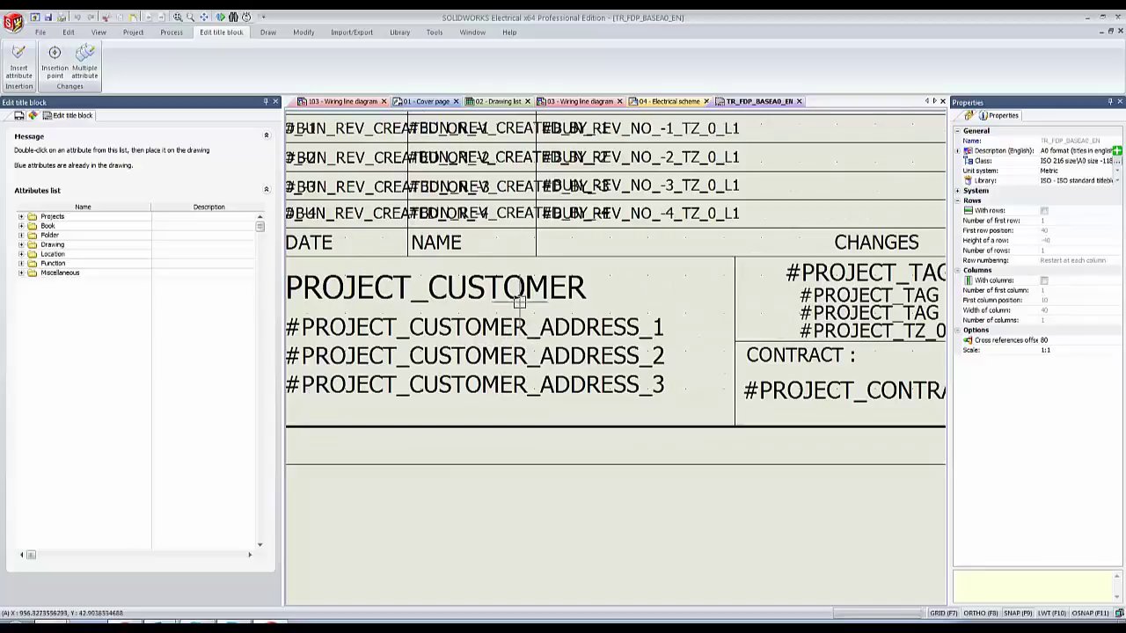
middle_drag(519, 301, 659, 257)
right_click(588, 278)
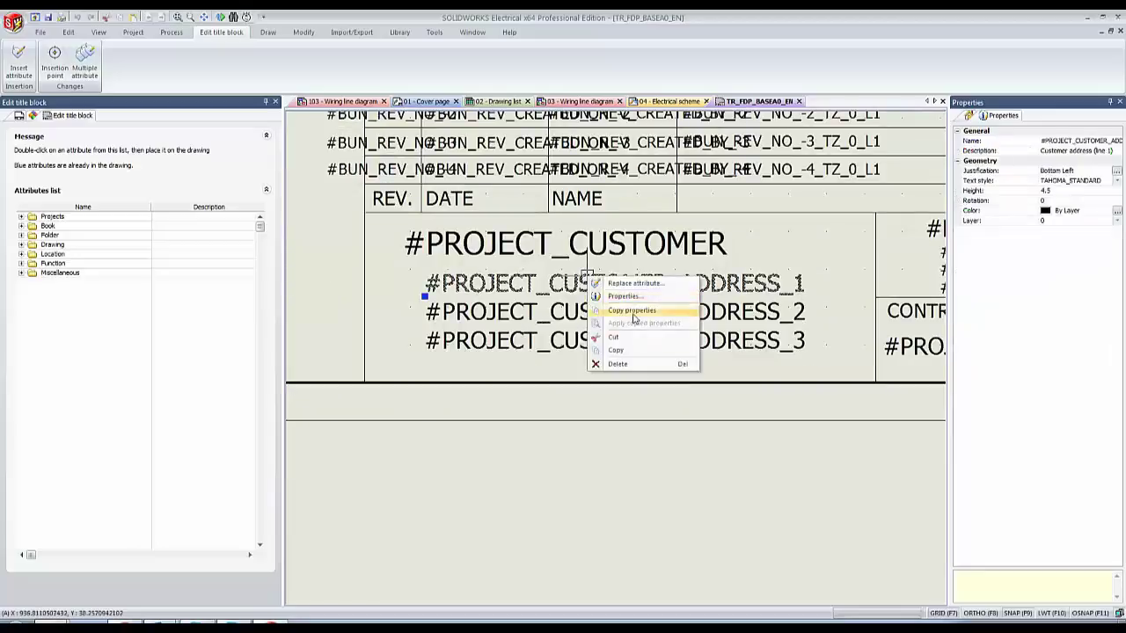
click(625, 297)
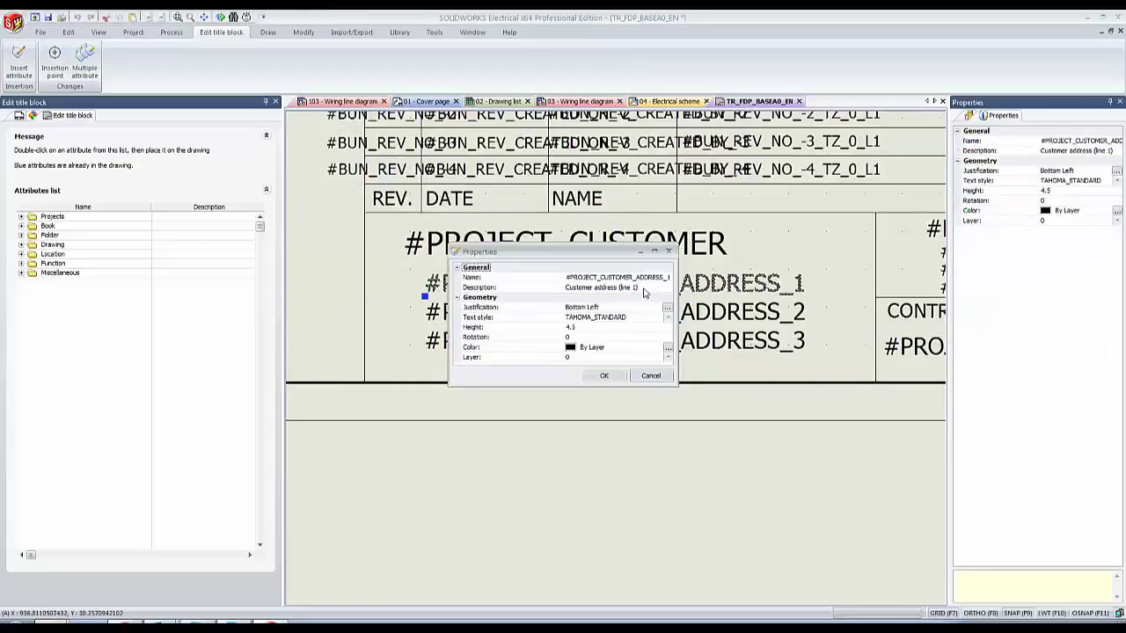
click(651, 375)
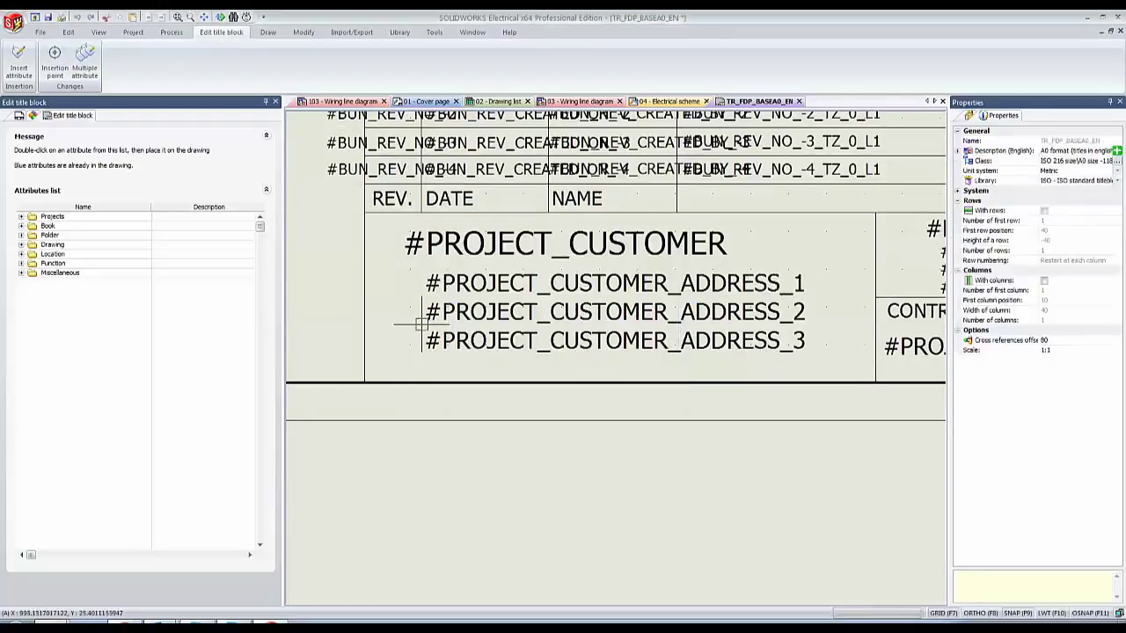
Insert the project attribute #PROJECT_DWG_OFFICE just above the right end of the revision table and save the title block.
click(21, 217)
click(103, 292)
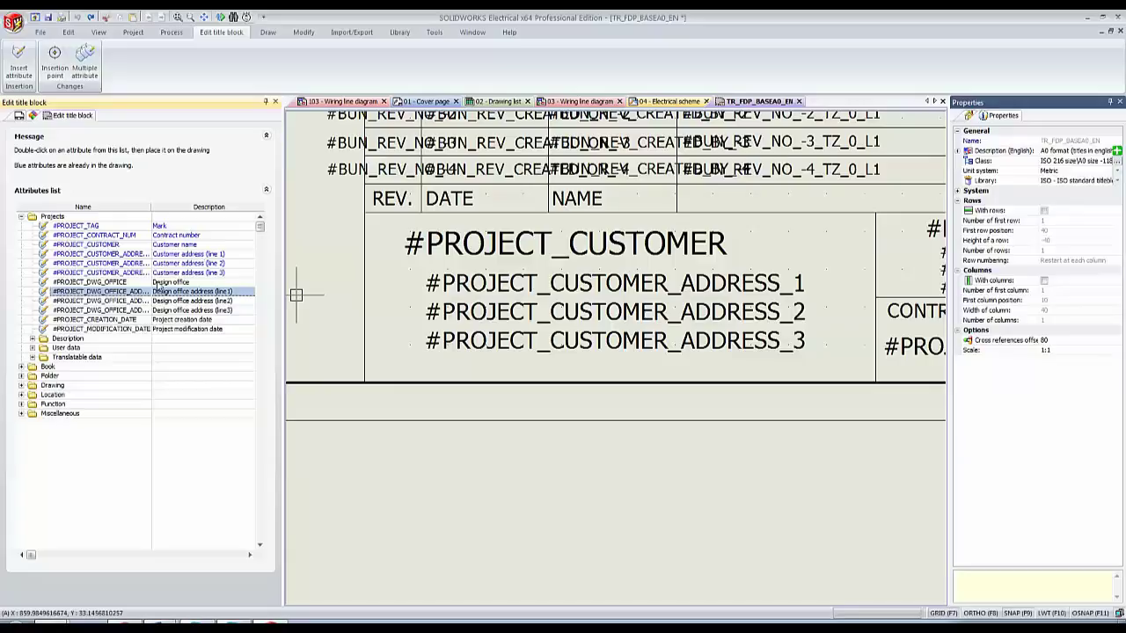
click(157, 282)
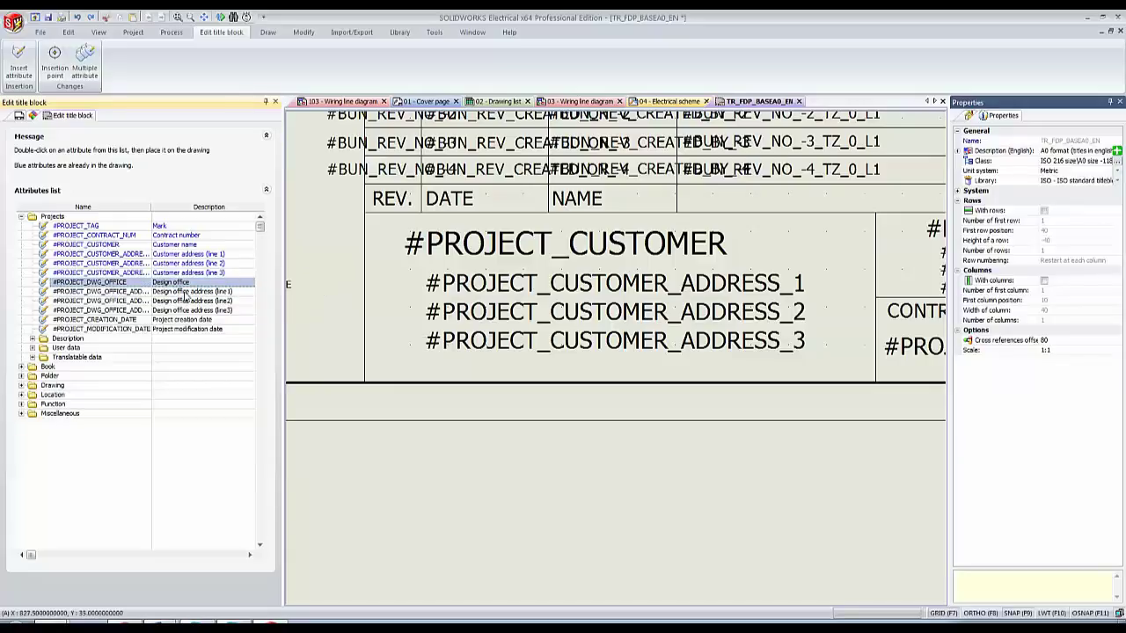
double_click(167, 283)
scroll(422, 458, down, 4)
scroll(536, 312, up, 3)
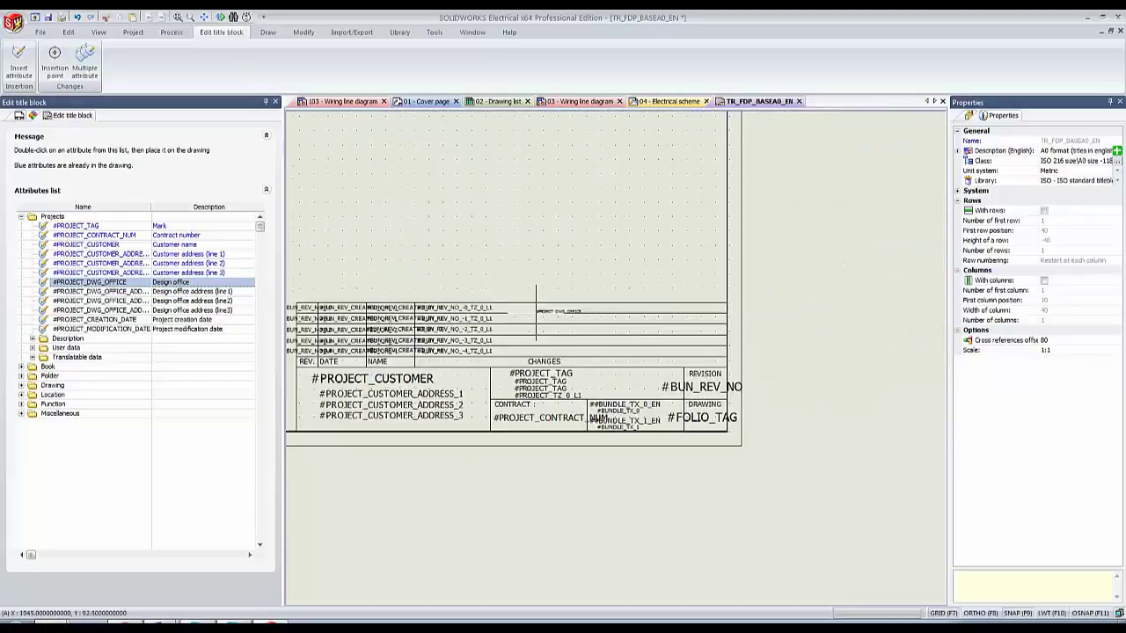
click(779, 286)
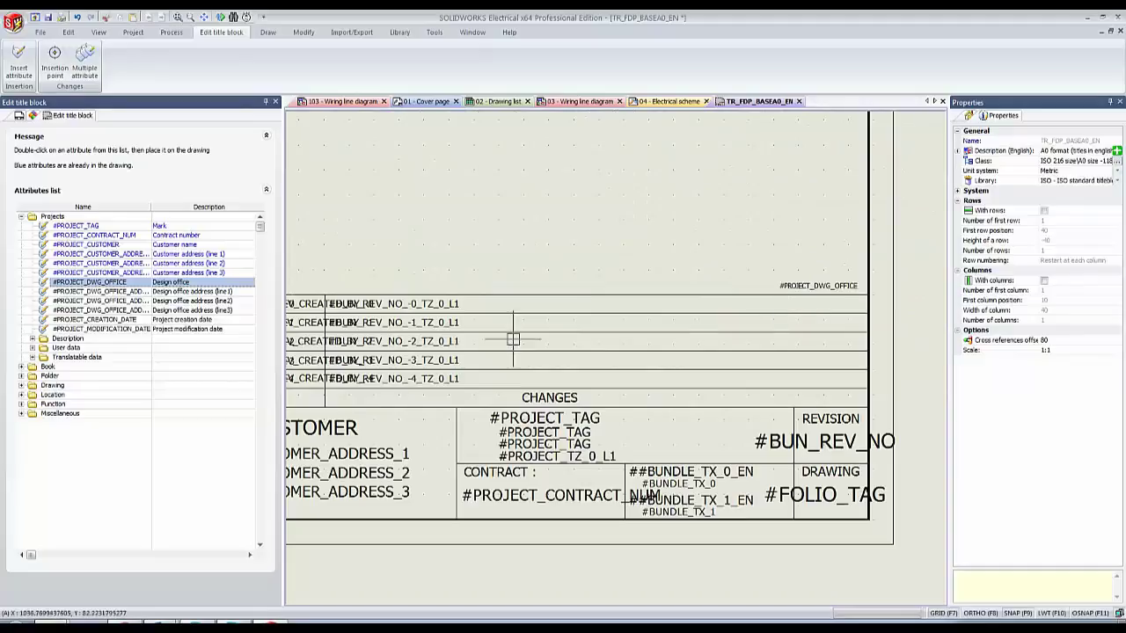
click(49, 19)
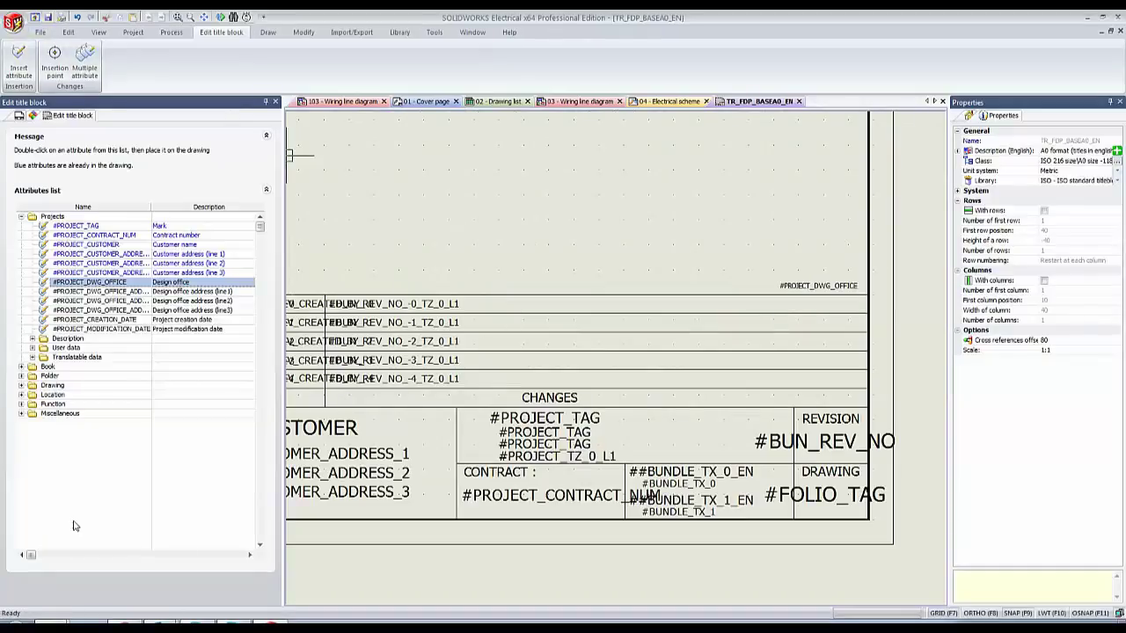
Update the title block of IEC_9's 04 - Electrical scheme and check the result in the drawing.
click(18, 117)
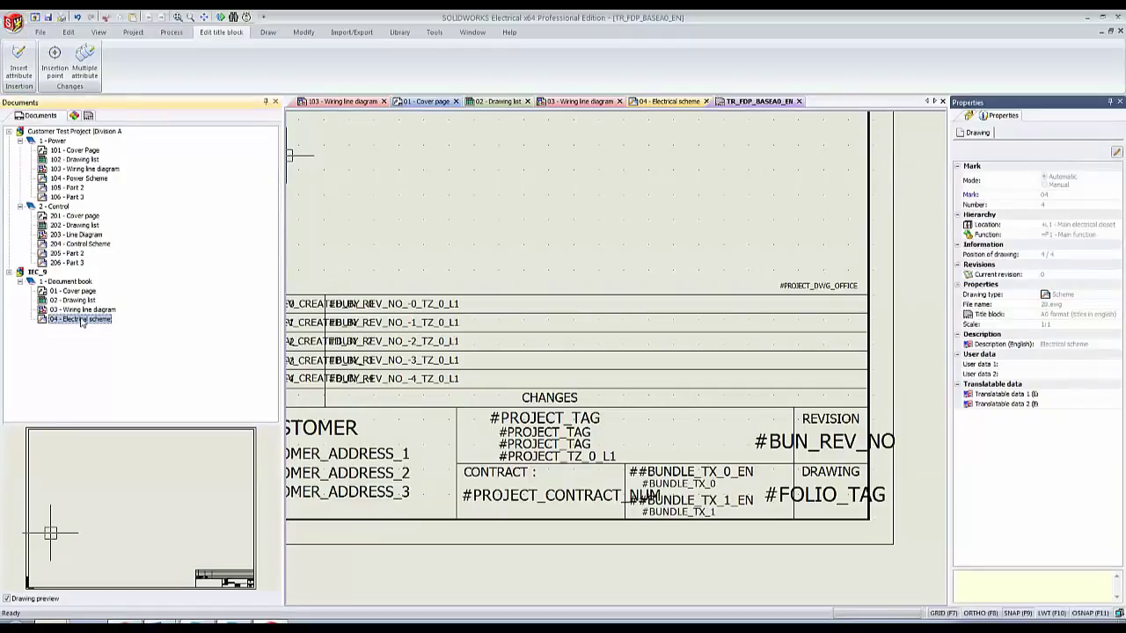
right_click(82, 323)
mouse_move(132, 470)
click(233, 494)
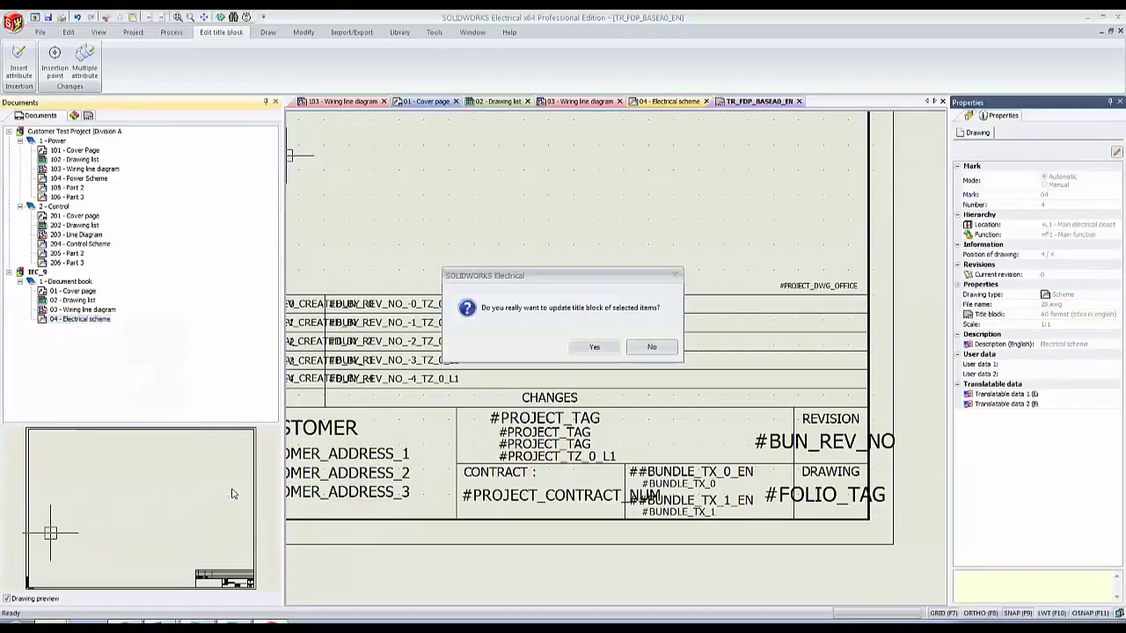
click(595, 347)
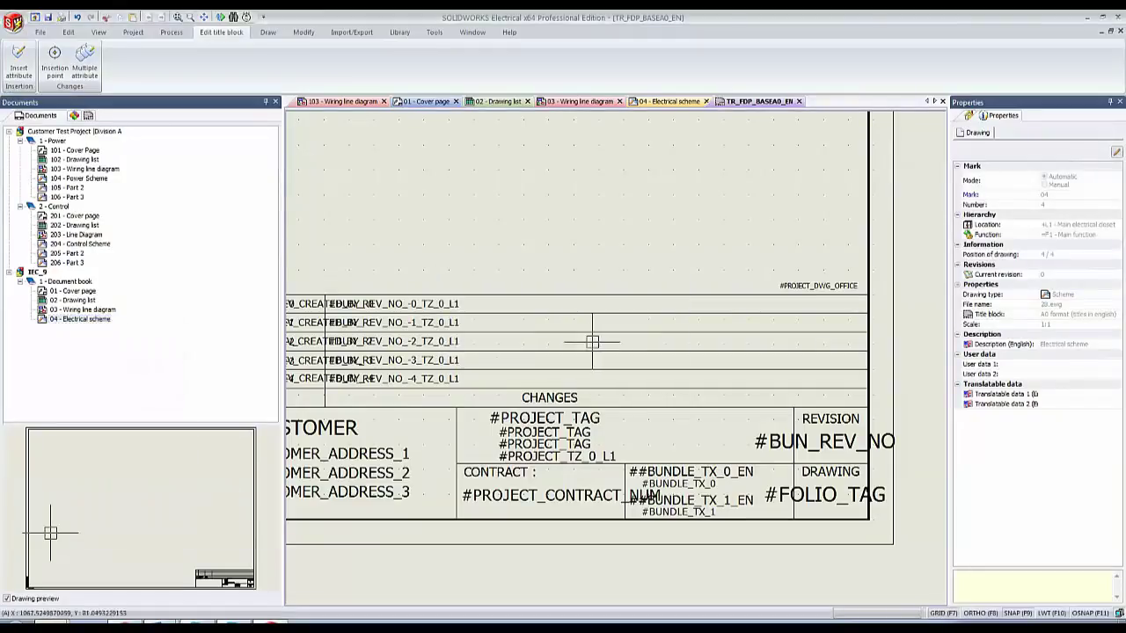
click(667, 104)
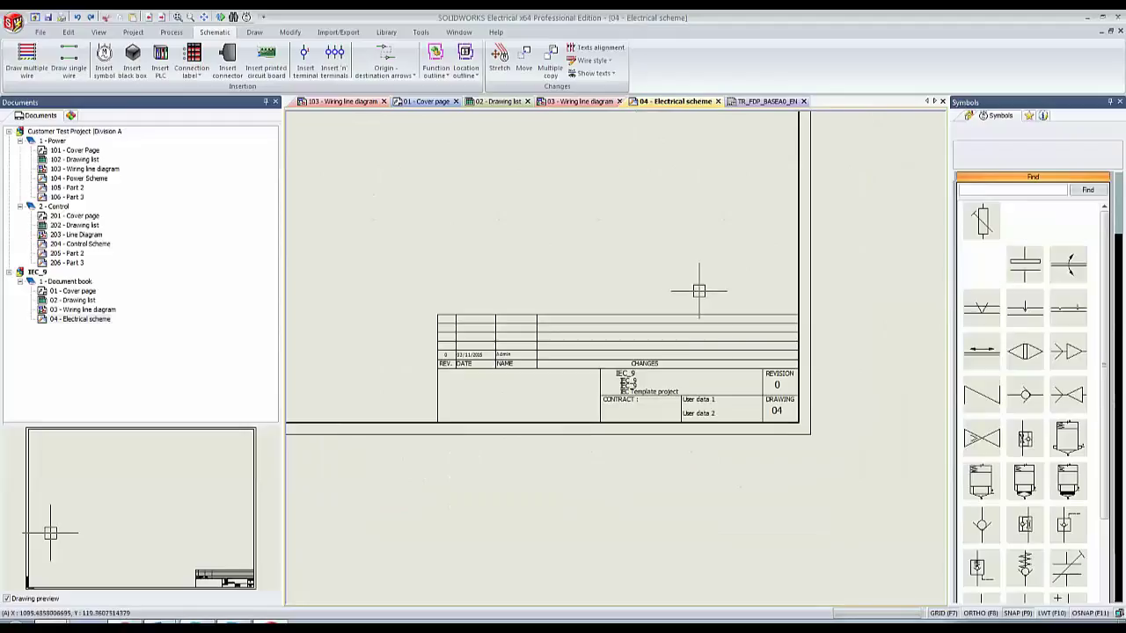
scroll(638, 313, up, 2)
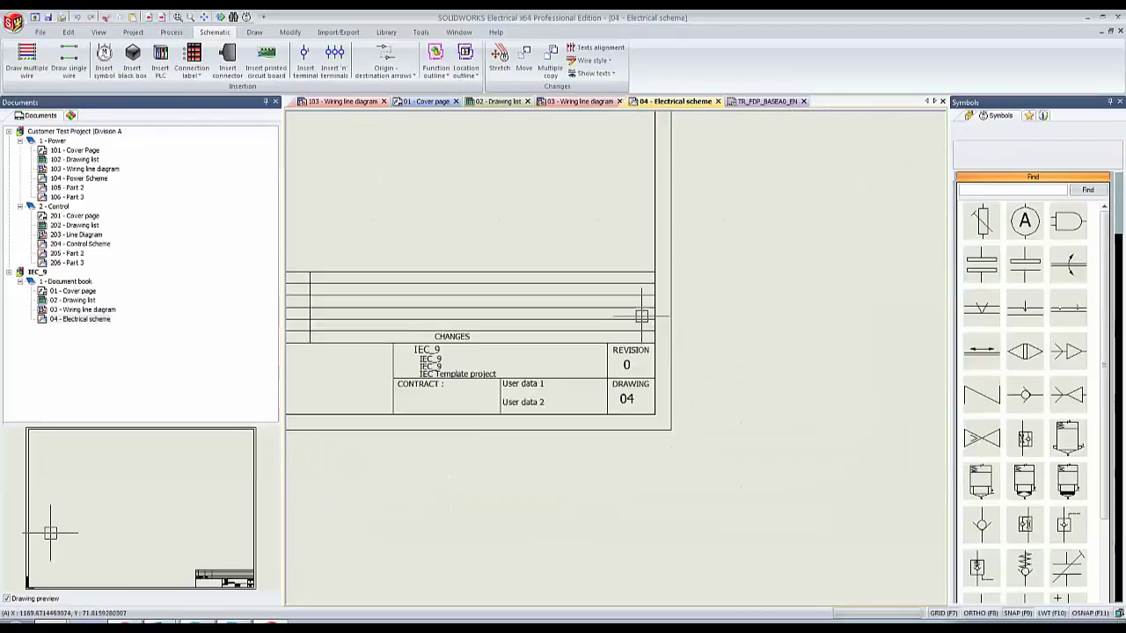
Set the design office name to Cad Microsolutions in the IEC_9 project properties and check it above the revision table.
right_click(44, 280)
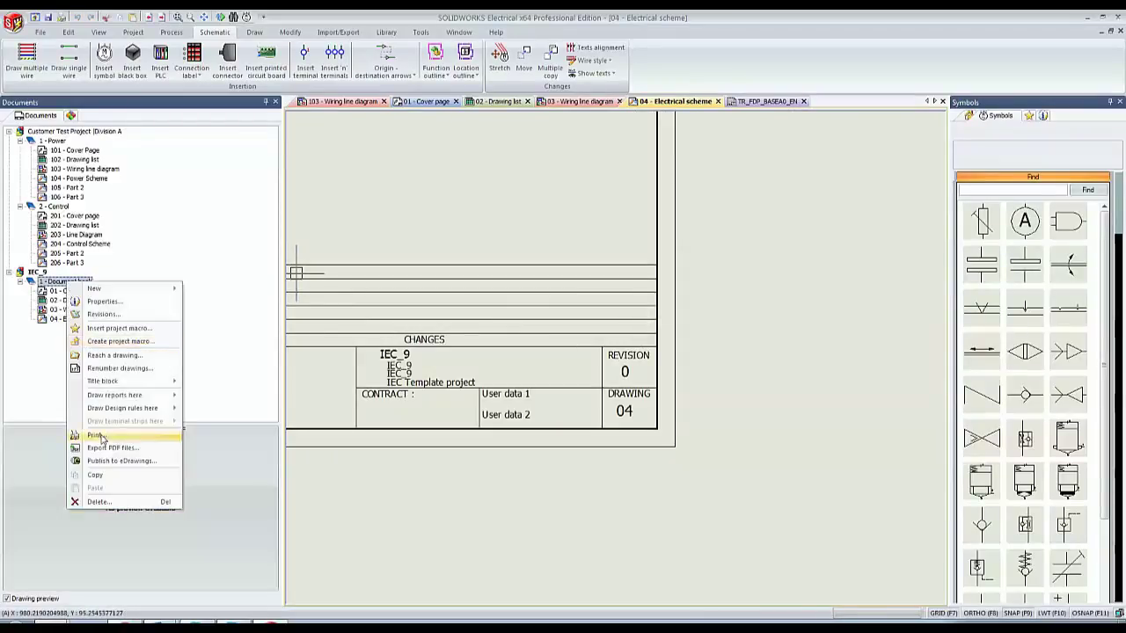
click(35, 273)
right_click(35, 272)
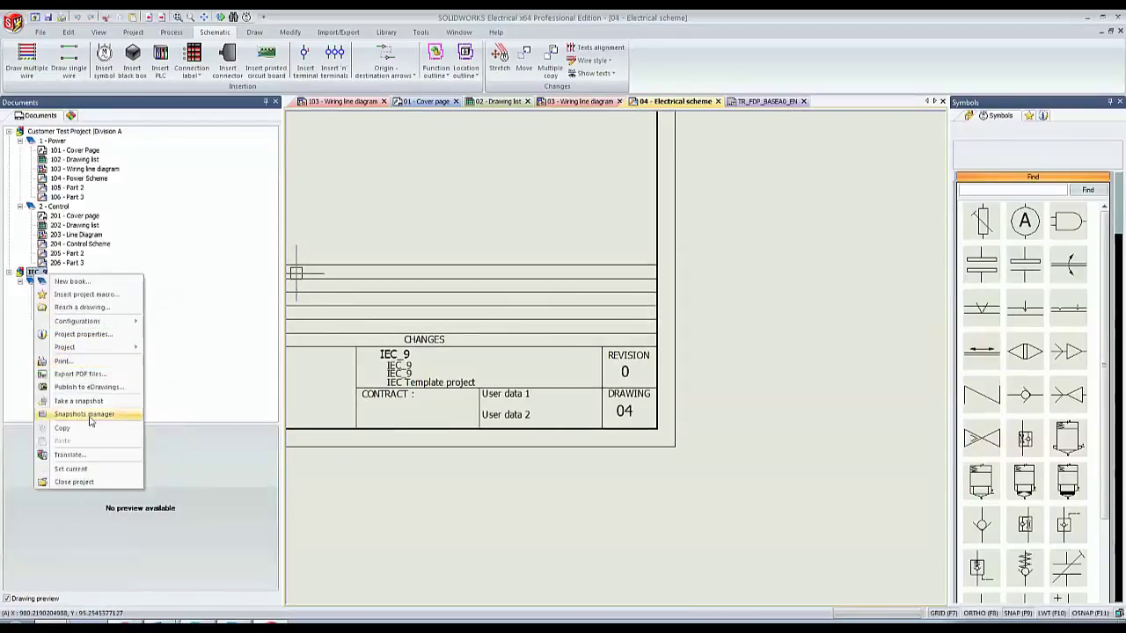
click(82, 334)
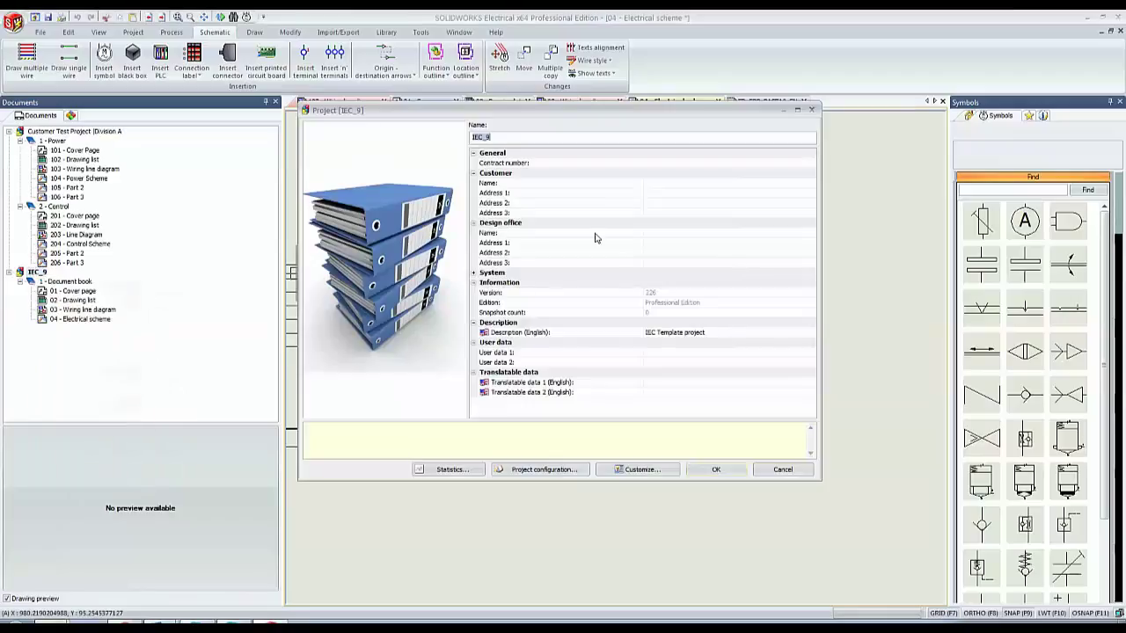
click(662, 233)
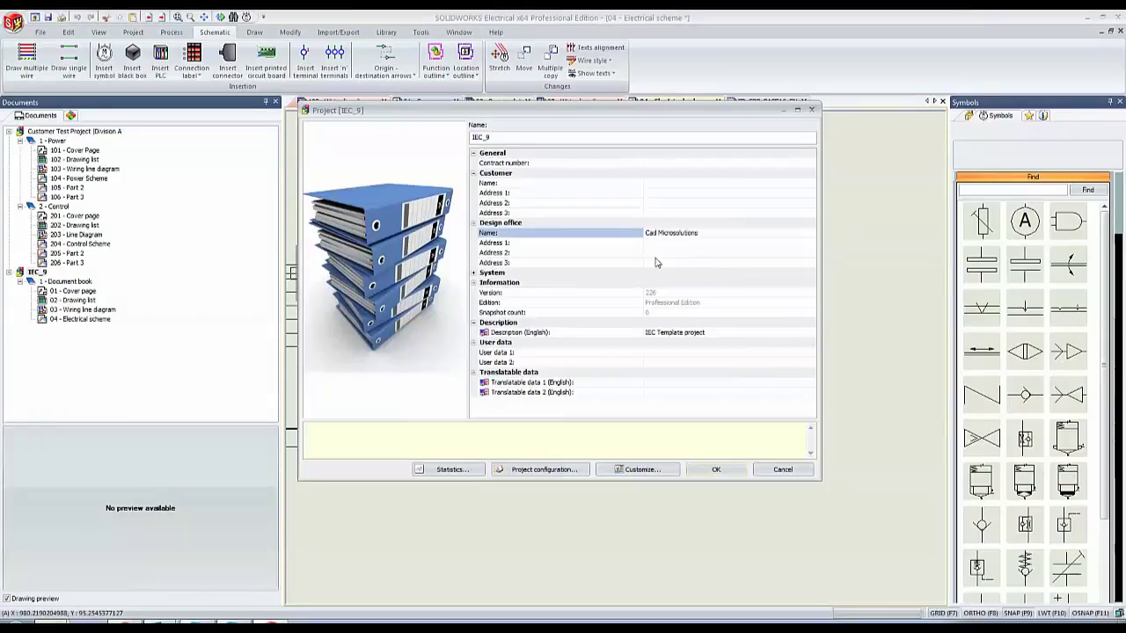
key(Return)
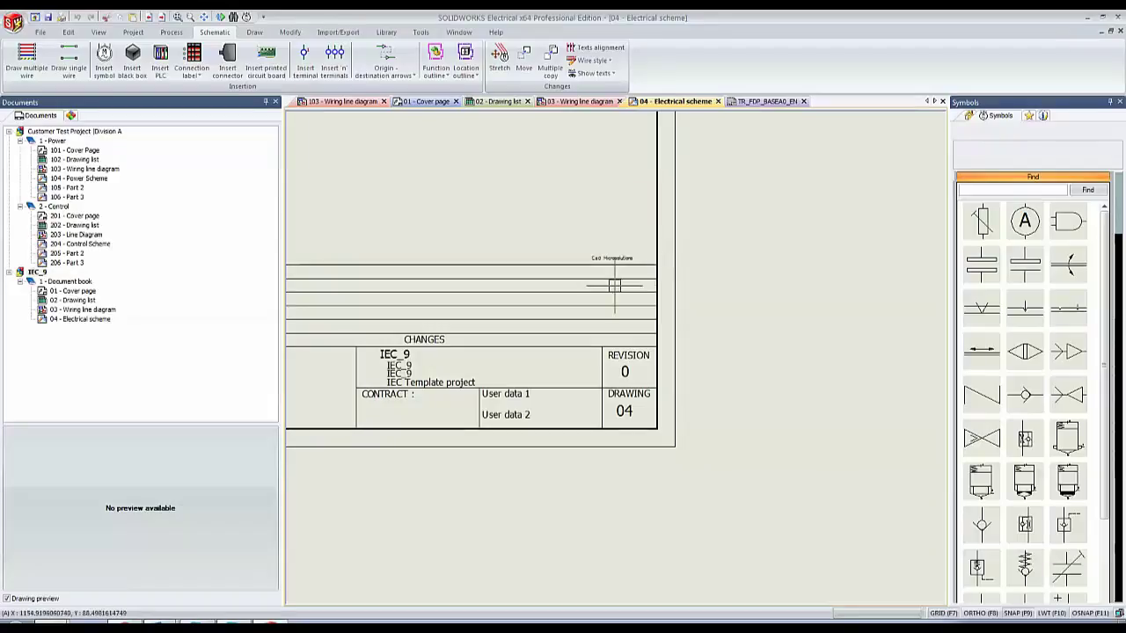
scroll(611, 284, up, 5)
scroll(679, 272, down, 3)
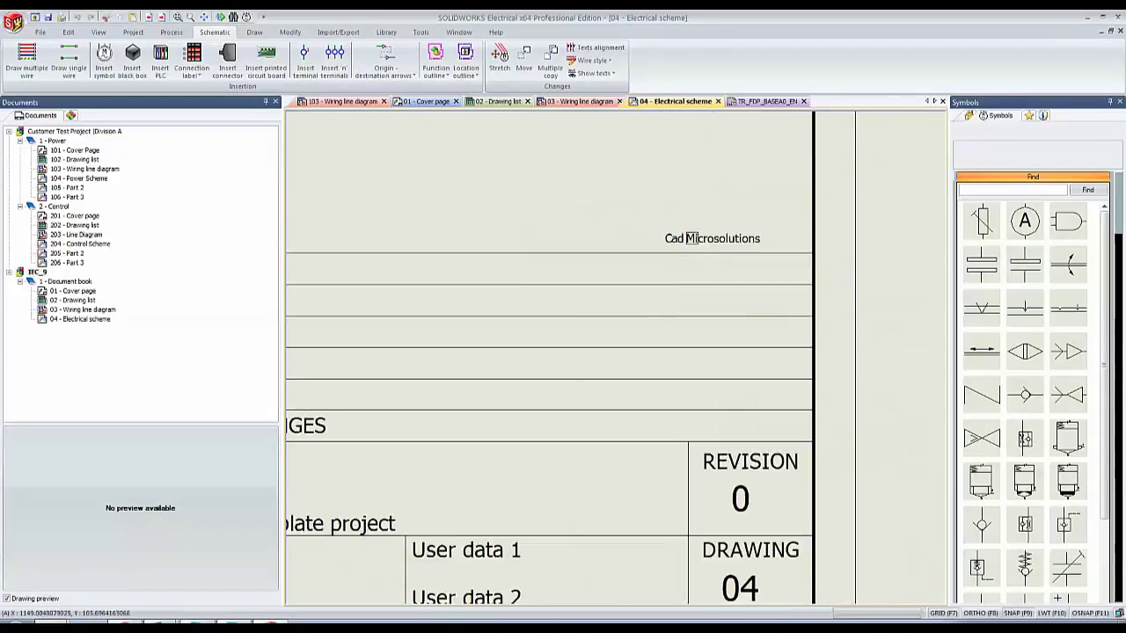
Return to the TR_FDP_BASEA0_EN title block and examine the available Drawing, Location and Miscellaneous attributes.
click(762, 101)
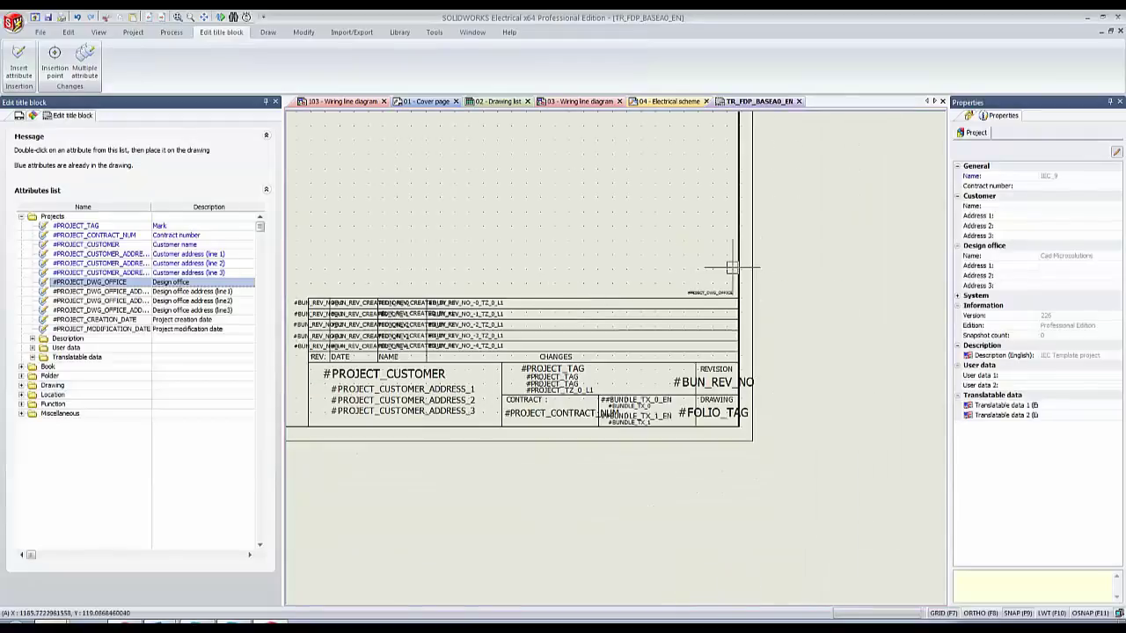
middle_drag(308, 366, 570, 359)
scroll(563, 359, down, 2)
scroll(417, 345, down, 4)
middle_drag(406, 326, 621, 372)
middle_drag(443, 360, 444, 423)
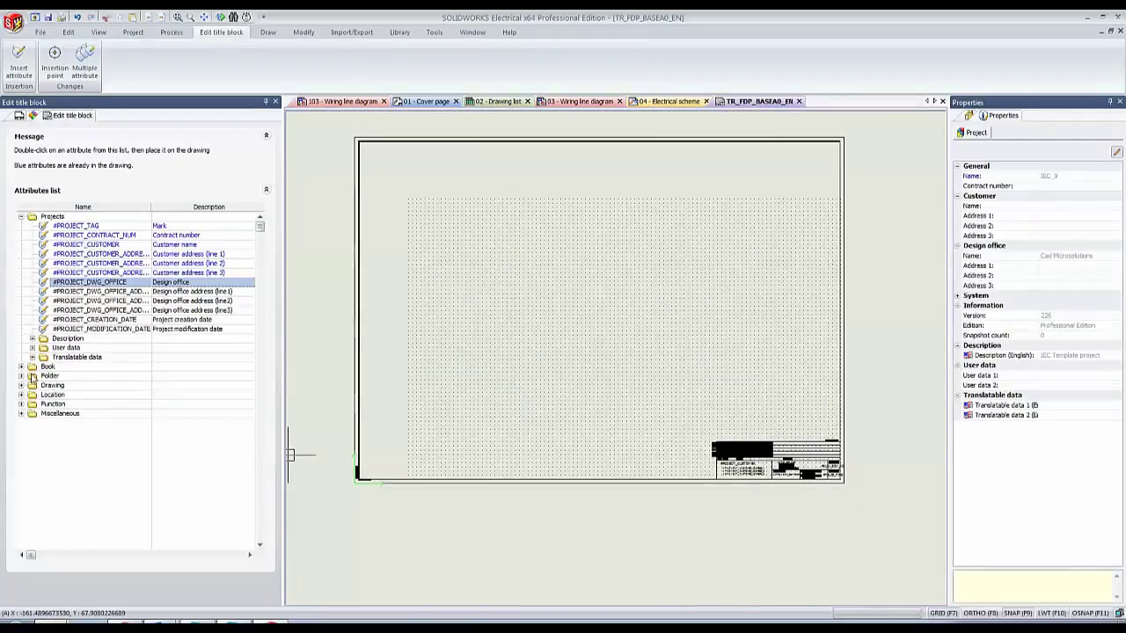
click(21, 217)
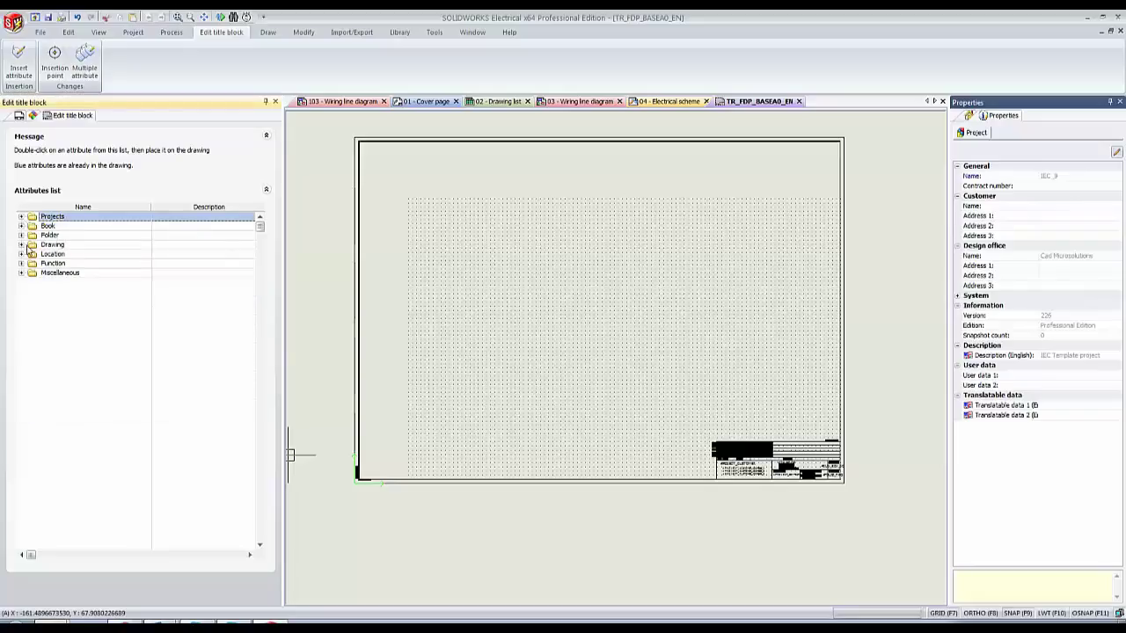
click(21, 245)
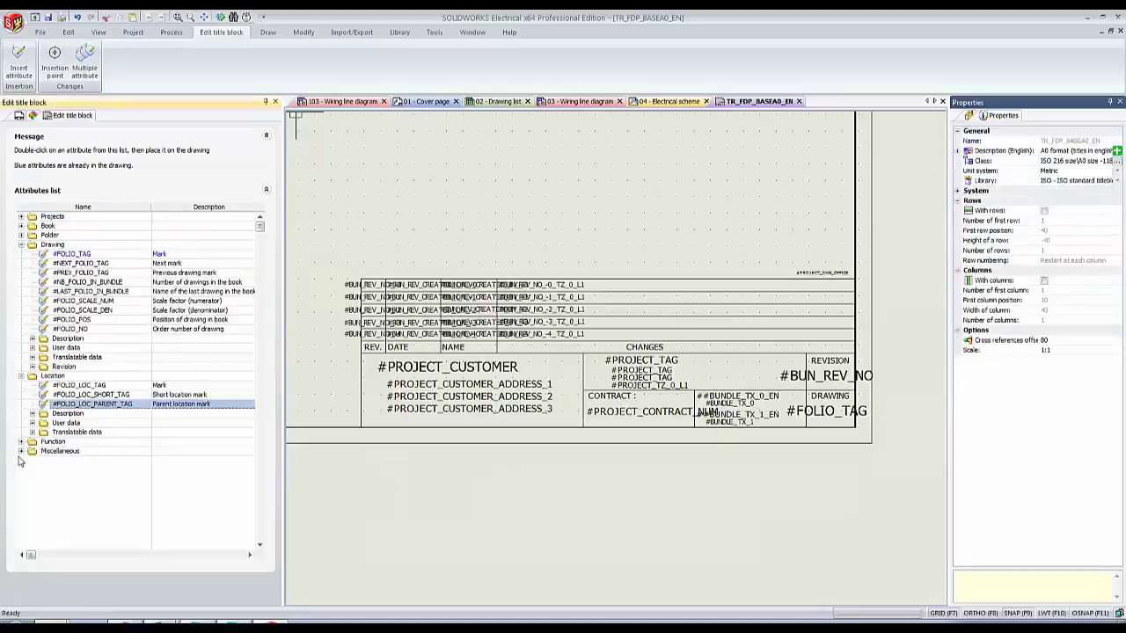
click(21, 452)
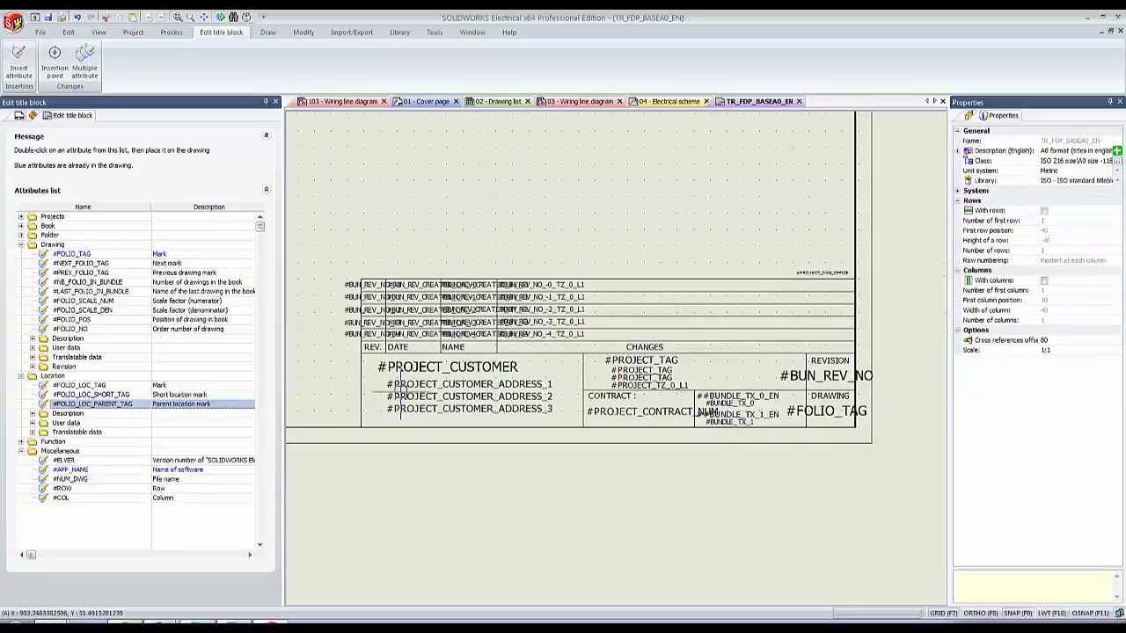
middle_drag(400, 396, 664, 355)
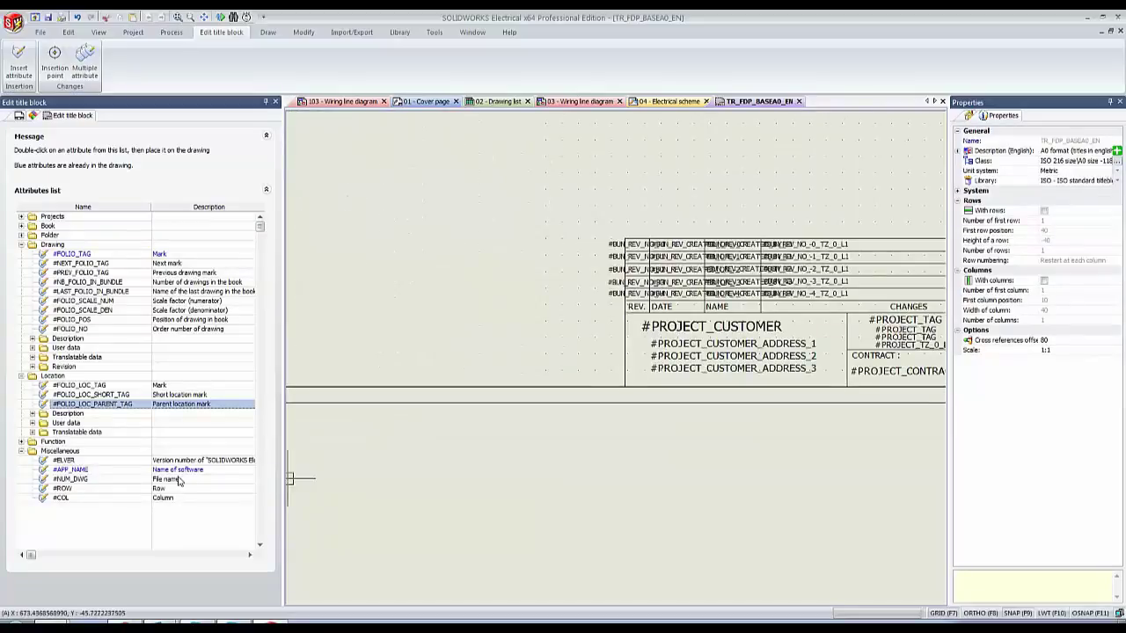
click(178, 479)
double_click(176, 498)
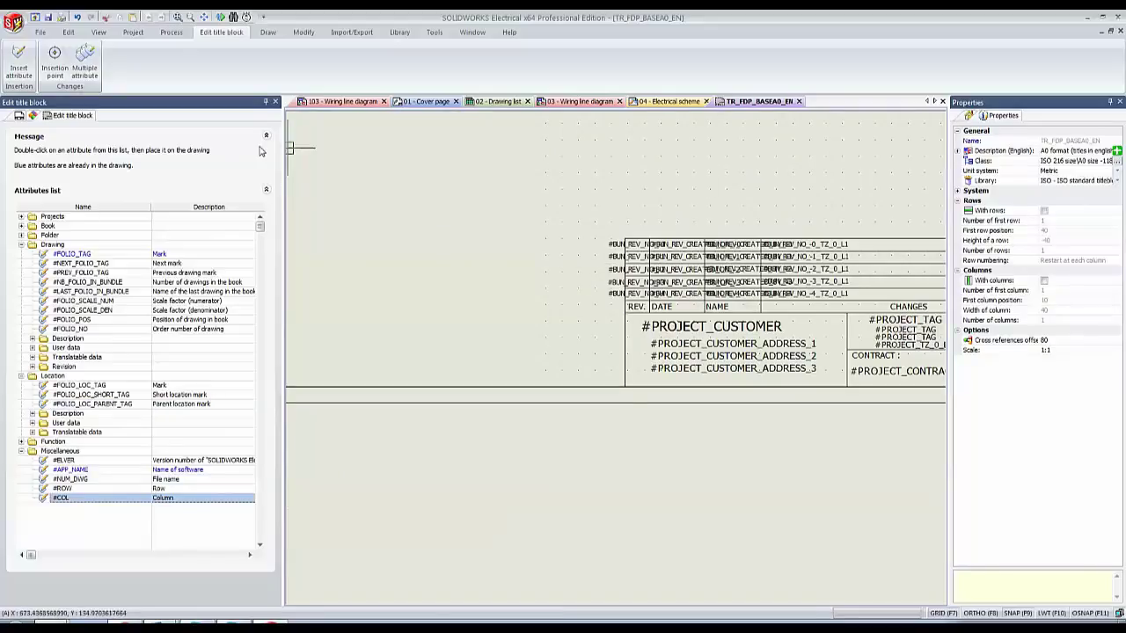
Open the title block of Customer Test Project's 105 - Part 2 for editing and inspect the row attributes along its left border.
click(19, 116)
click(58, 141)
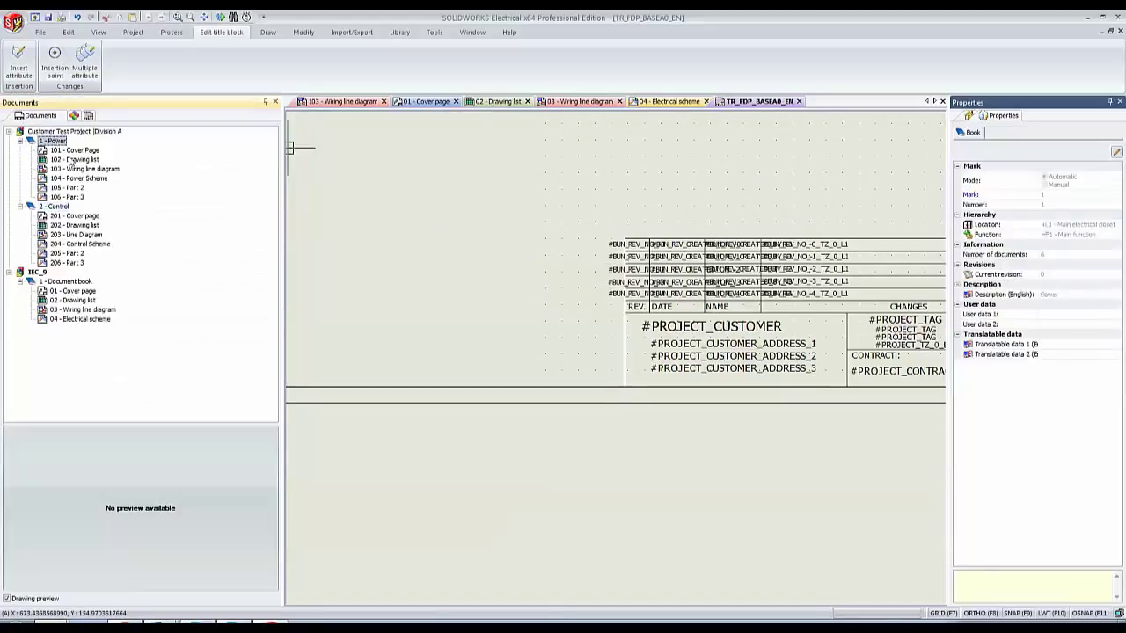
click(68, 187)
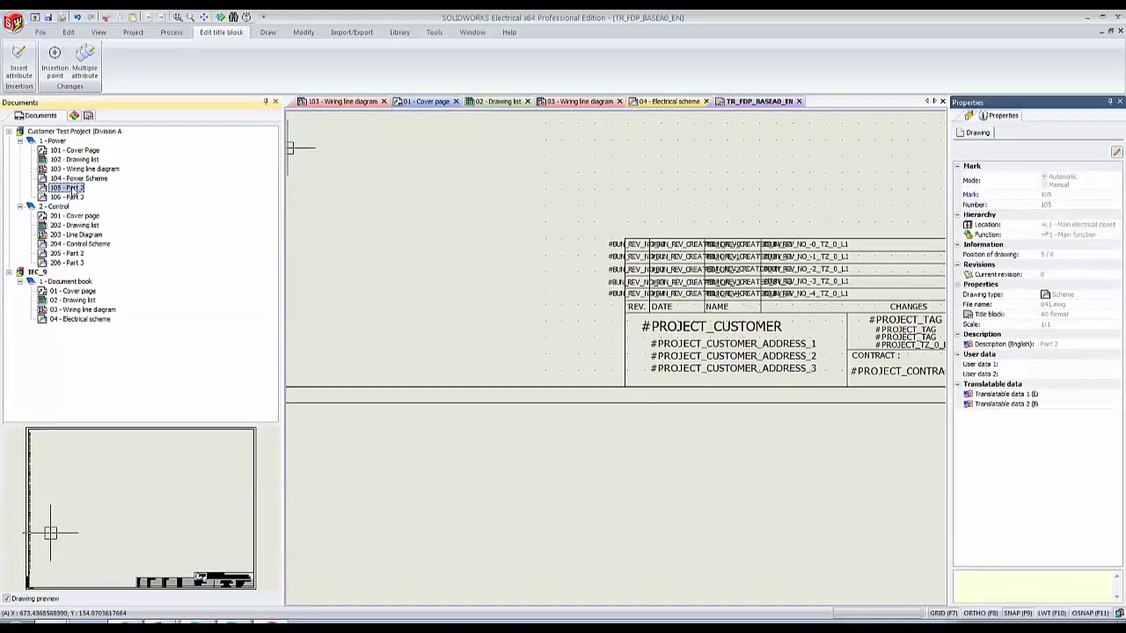
right_click(68, 188)
mouse_move(132, 340)
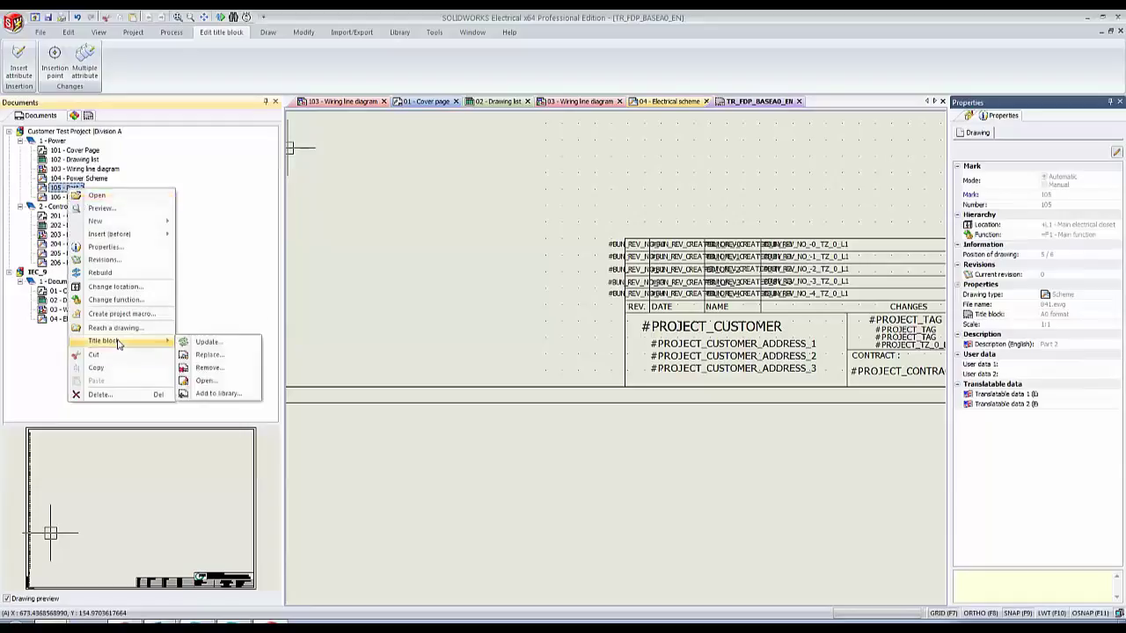
click(204, 381)
scroll(643, 373, up, 5)
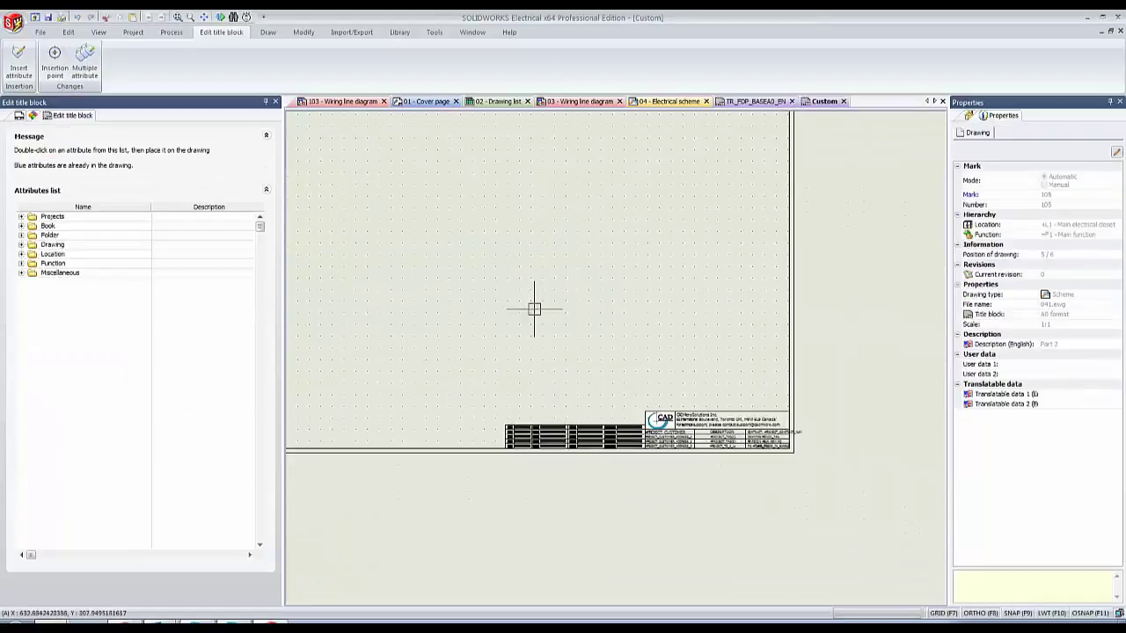
scroll(643, 372, up, 5)
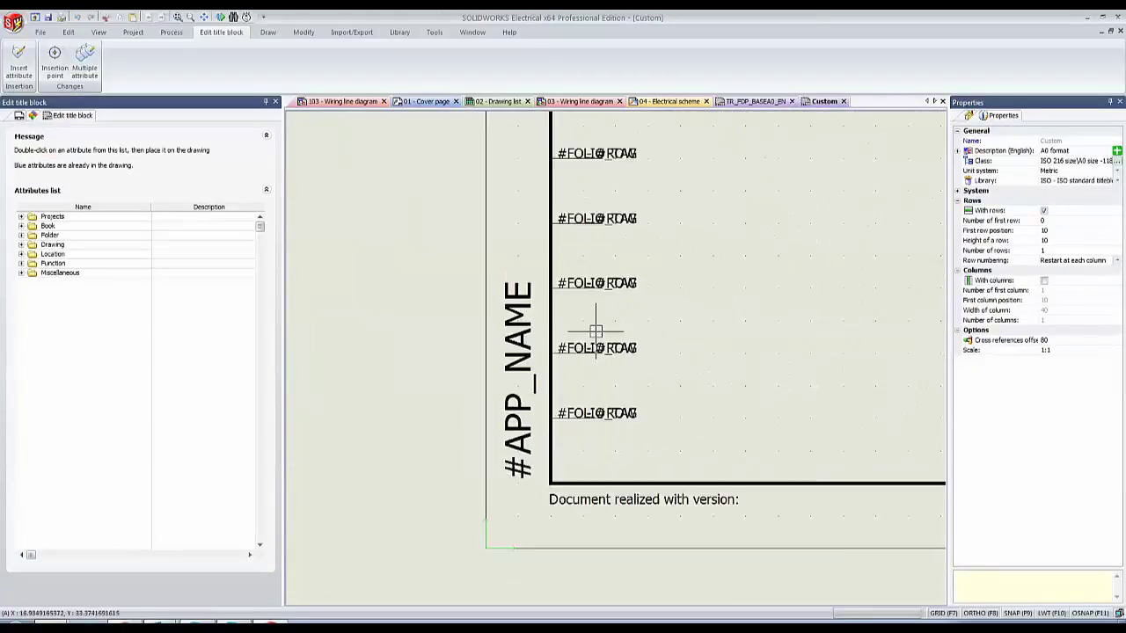
scroll(597, 280, down, 3)
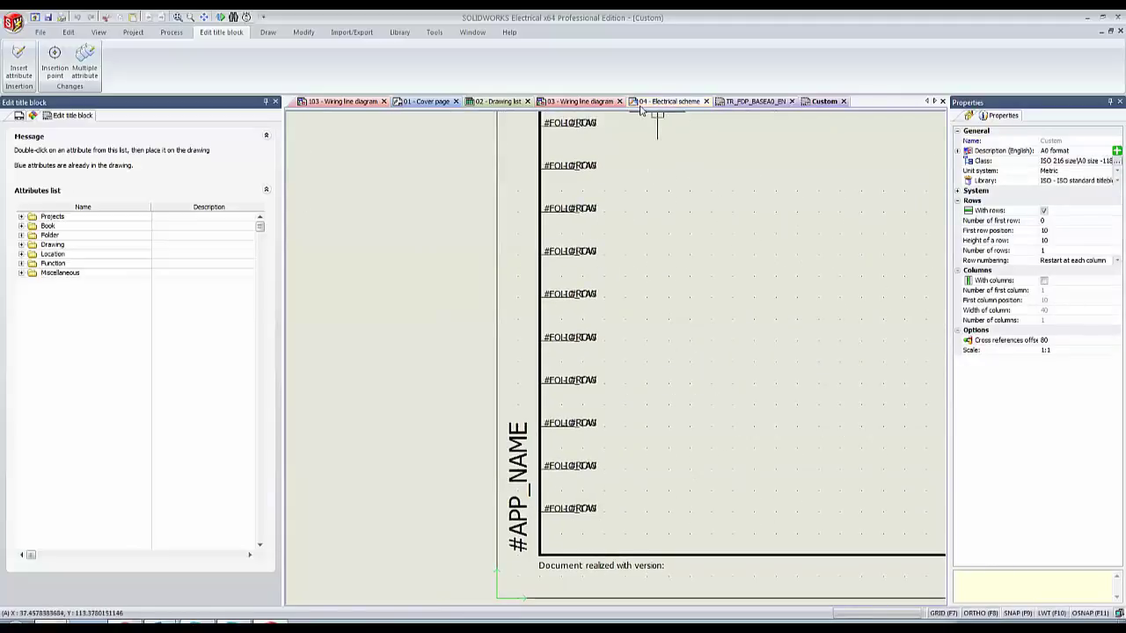
Open the 105 - Part 2 drawing from the Power book of Customer Test Project.
click(574, 101)
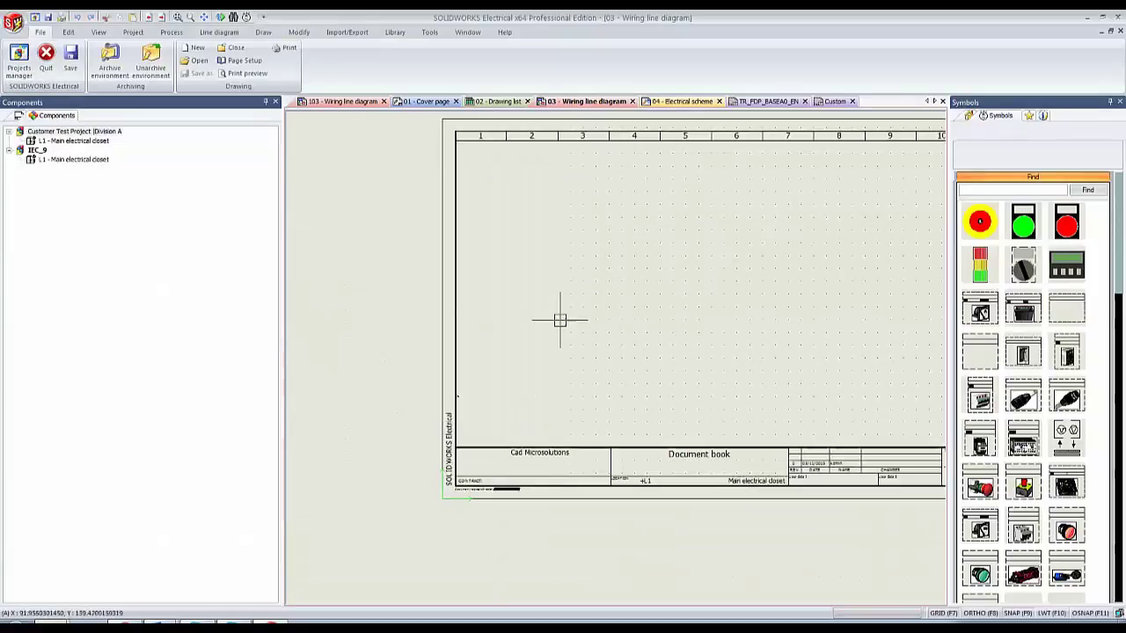
click(38, 119)
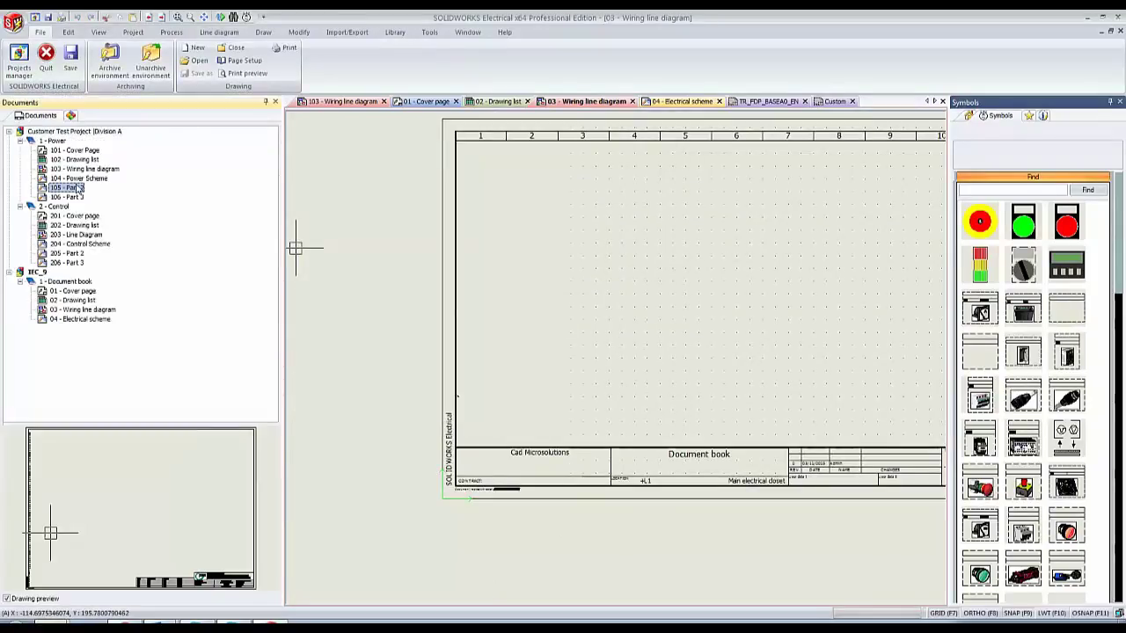
right_click(78, 188)
click(99, 196)
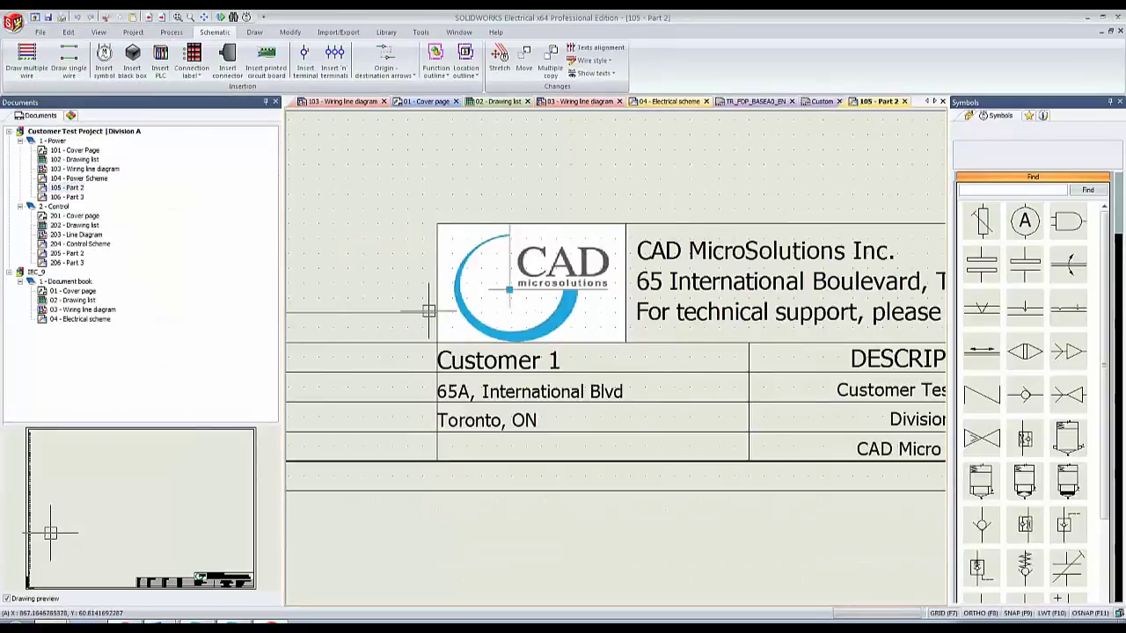
Examine the row numbering along the left border of the 105 - Part 2 drawing.
scroll(429, 310, down, 4)
middle_drag(402, 309, 666, 295)
mouse_move(502, 281)
middle_down()
mouse_move(778, 281)
mouse_move(729, 331)
middle_up()
scroll(577, 362, up, 14)
scroll(518, 255, down, 2)
middle_drag(518, 254, 508, 407)
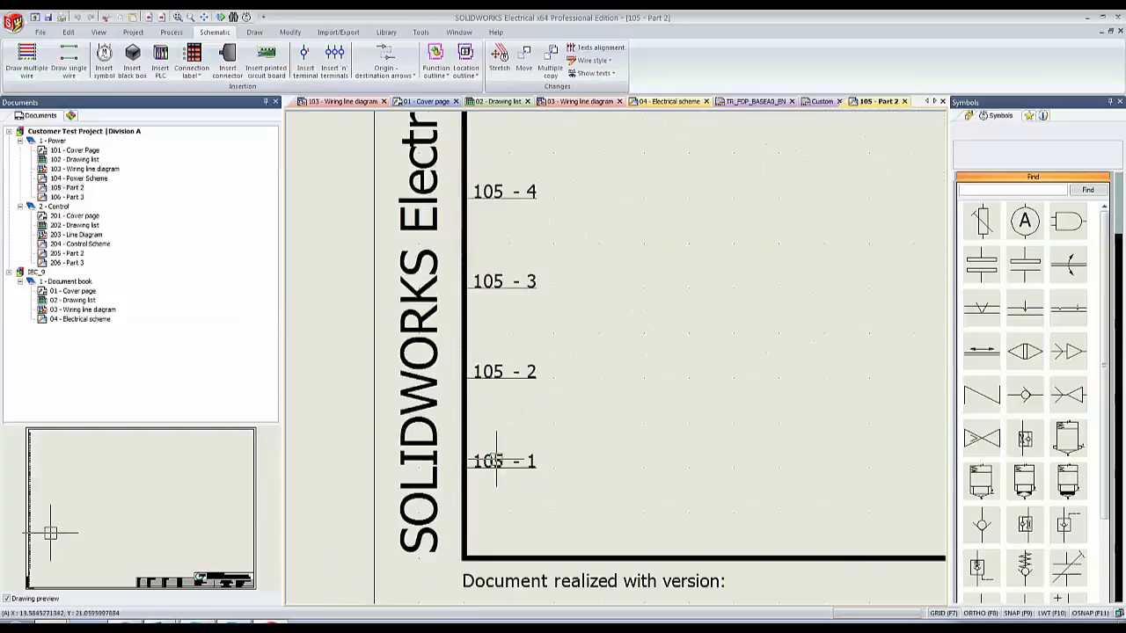
scroll(495, 439, down, 7)
middle_drag(492, 155, 478, 465)
middle_drag(462, 181, 453, 428)
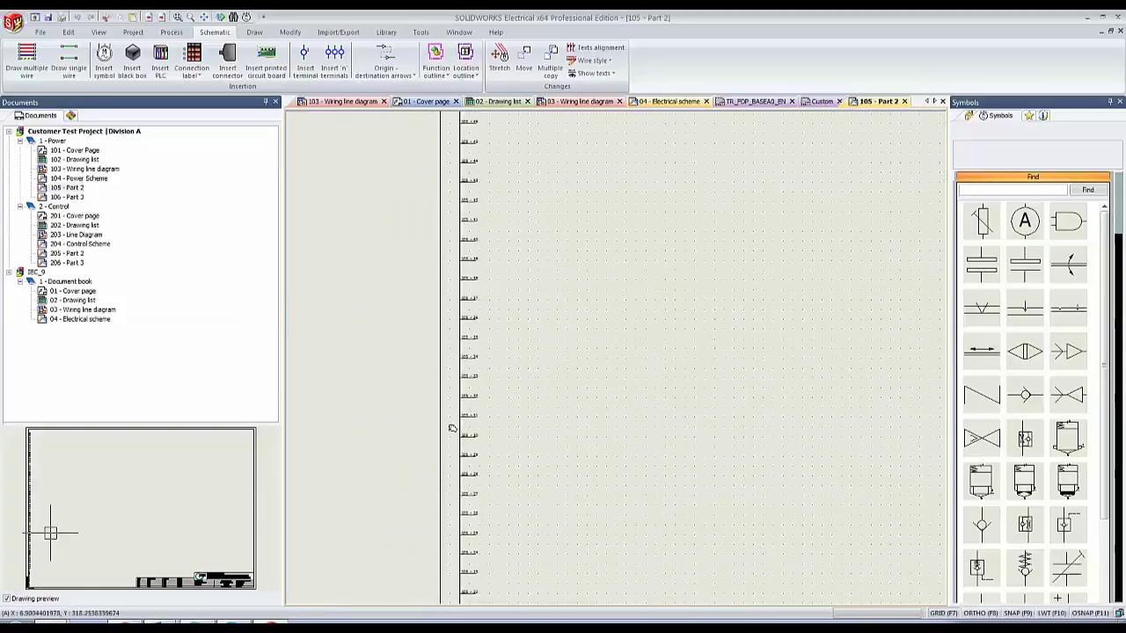
scroll(481, 248, up, 7)
scroll(459, 233, up, 3)
scroll(459, 255, down, 10)
Examine the revision table and the contract, drawing, revision and page fields in the title block of 105 - Part 2.
middle_drag(427, 163, 338, 138)
middle_drag(651, 361, 352, 162)
middle_drag(607, 306, 424, 209)
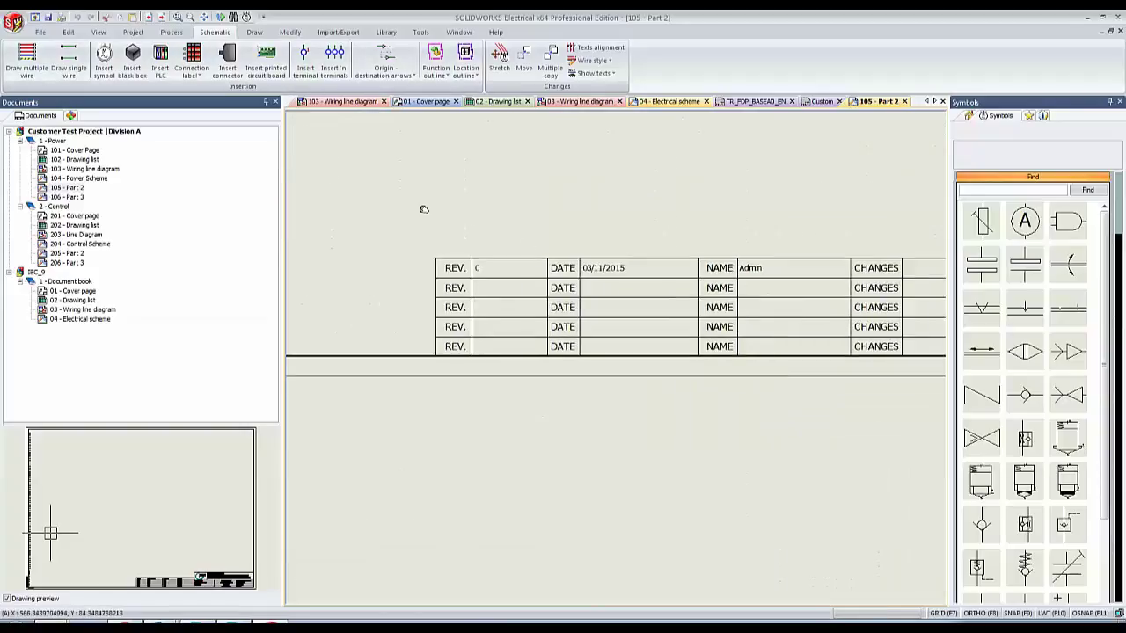
middle_drag(793, 342, 414, 273)
middle_drag(919, 284, 625, 286)
scroll(848, 298, up, 4)
middle_drag(791, 269, 556, 274)
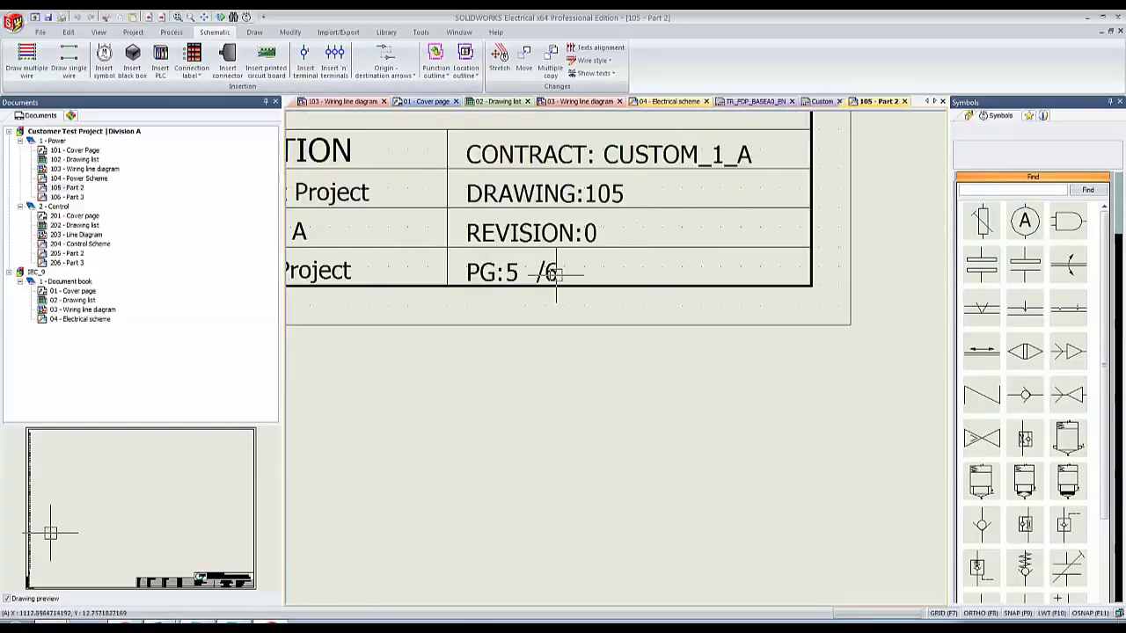
scroll(556, 273, up, 2)
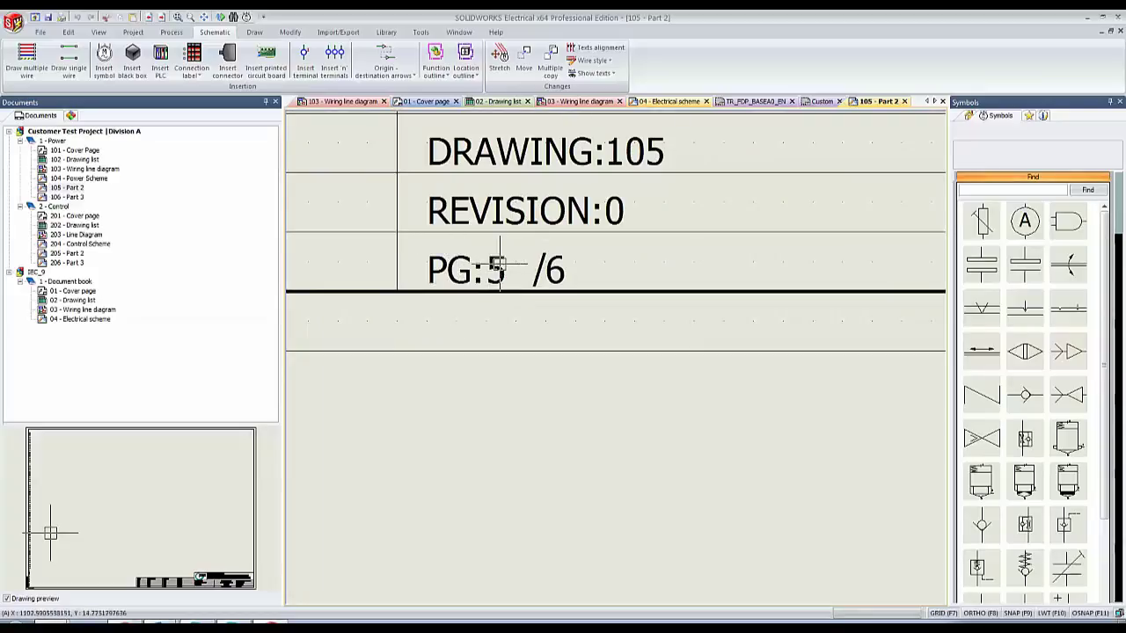
scroll(493, 266, down, 4)
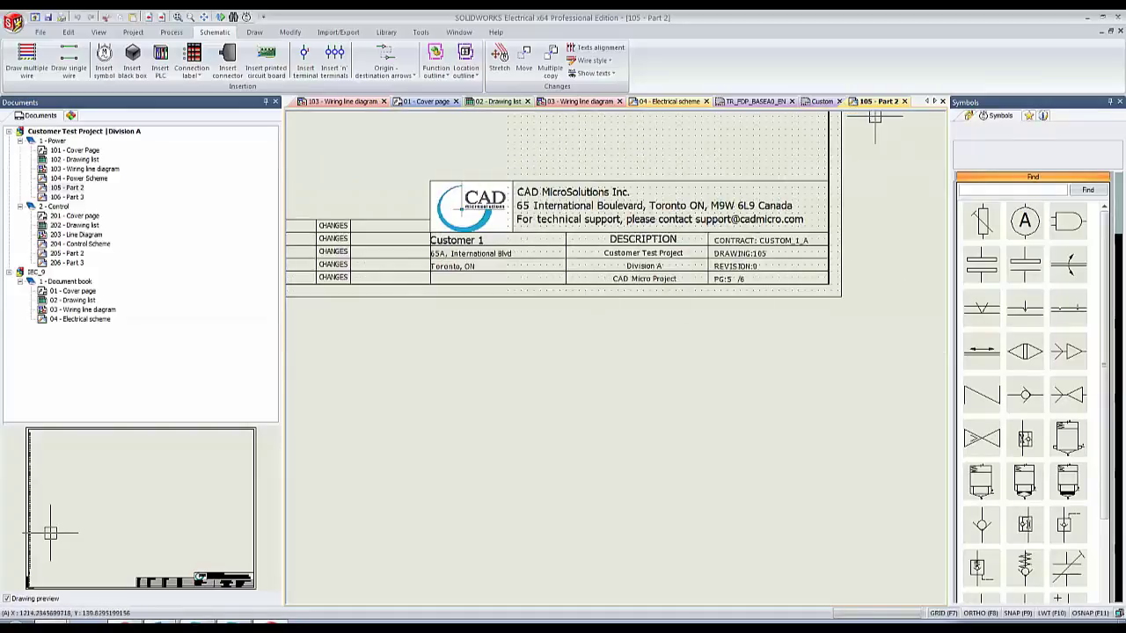
Return to the Custom title block and inspect the overlapping #FOLIO_TAG and #ROW attributes near its lower-left corner.
click(807, 104)
scroll(654, 395, down, 5)
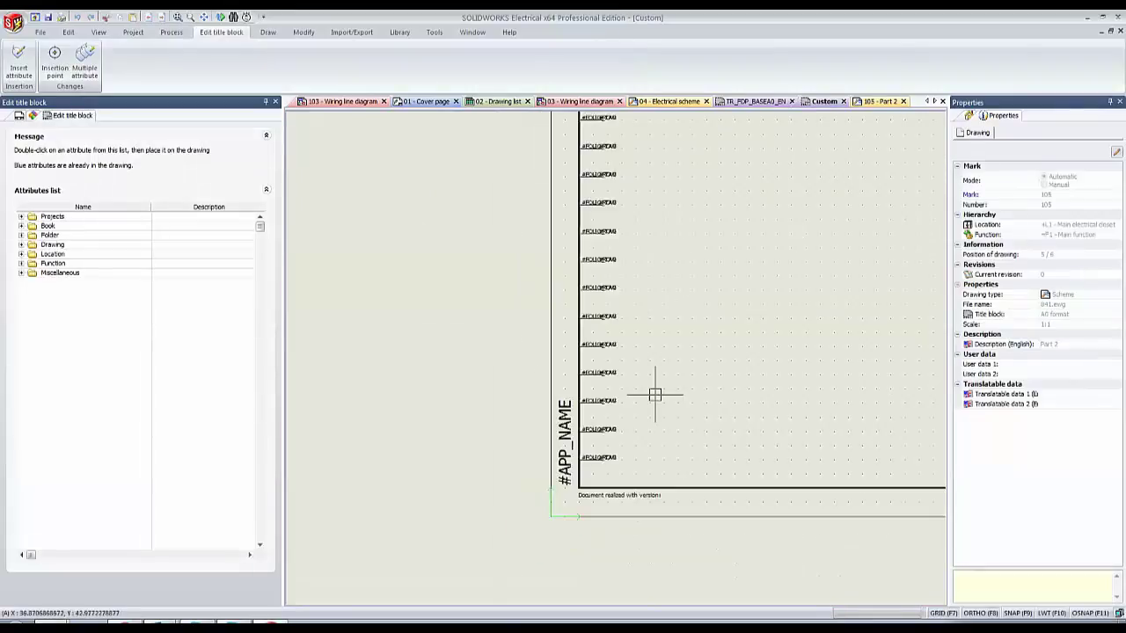
scroll(485, 316, up, 8)
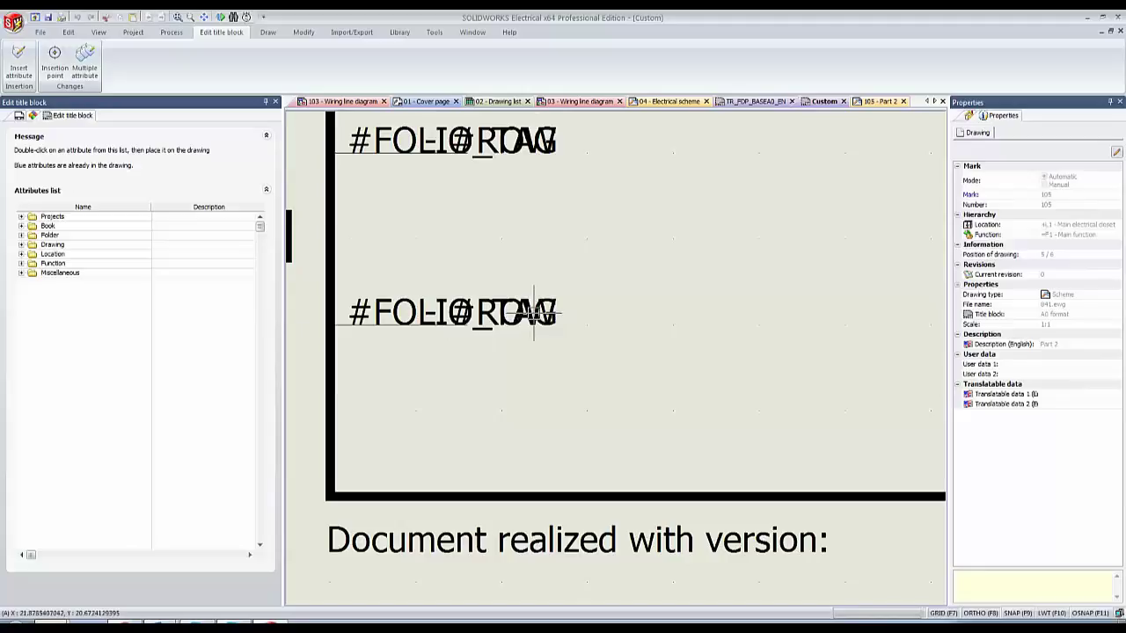
scroll(629, 314, down, 4)
middle_drag(720, 318, 431, 335)
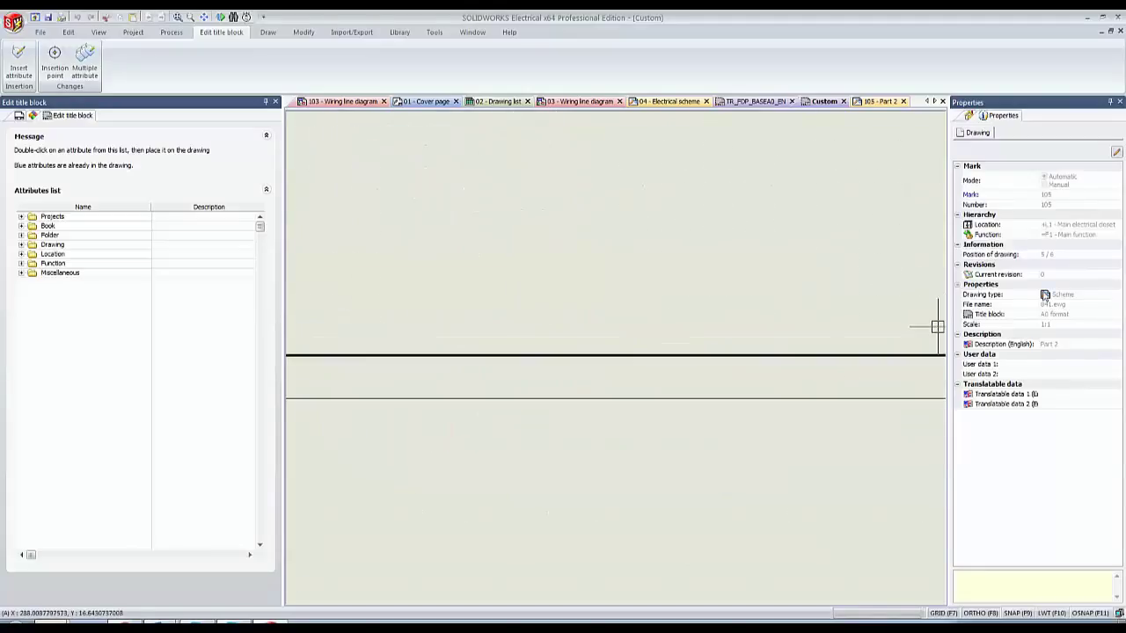
middle_drag(683, 259, 774, 264)
middle_drag(420, 300, 938, 294)
scroll(760, 307, up, 6)
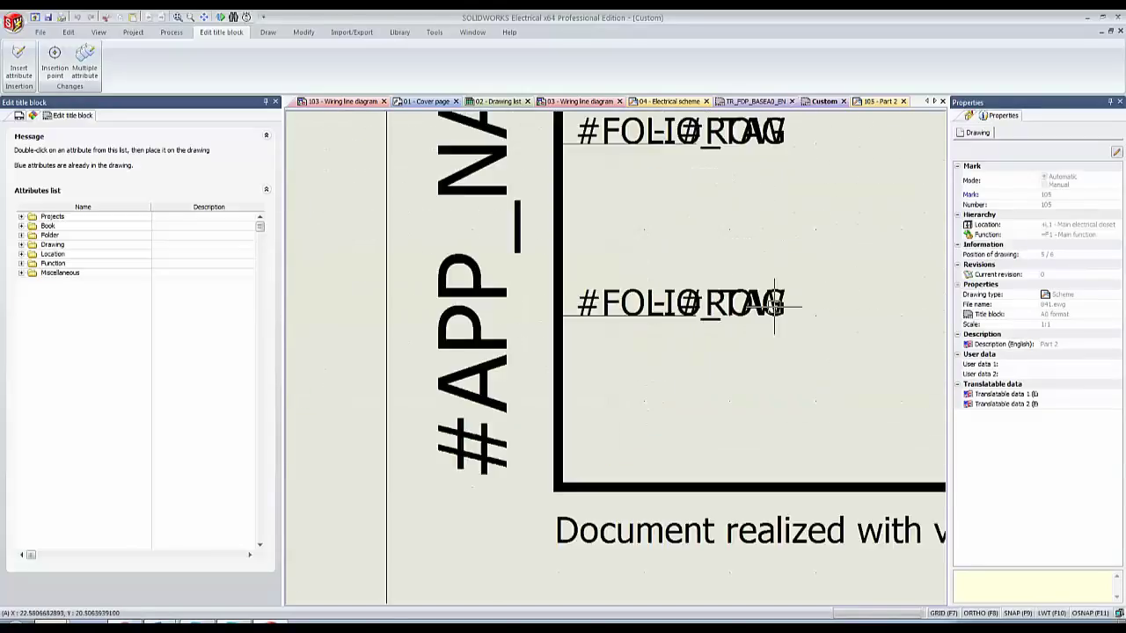
View the properties of the lowest #ROW attribute, then deselect it and review the title block's row settings.
click(570, 326)
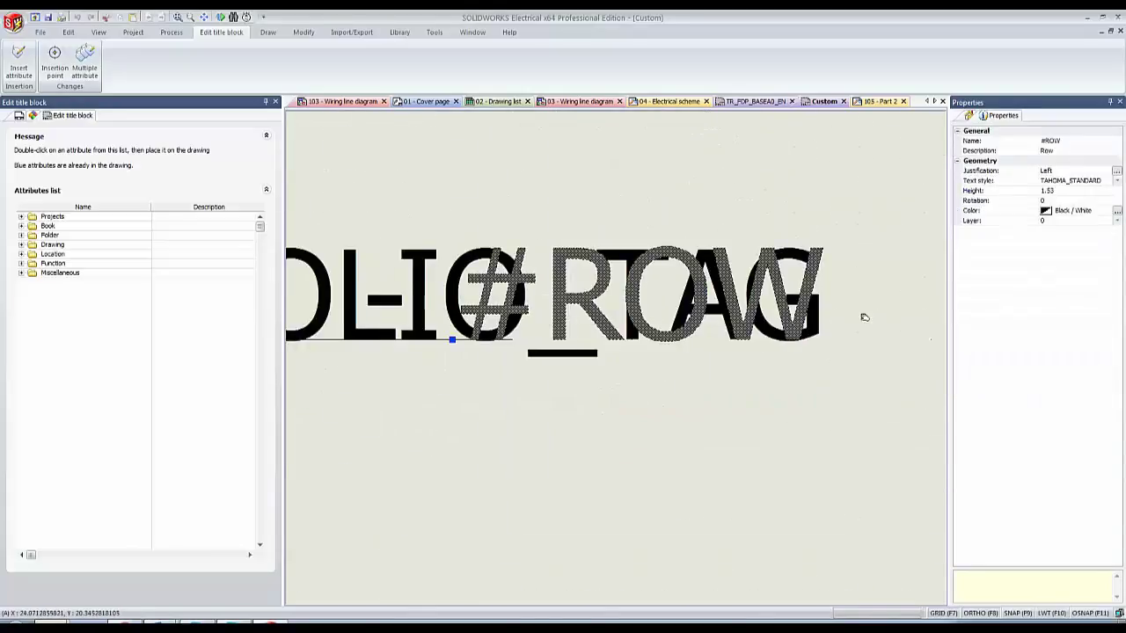
middle_drag(865, 318, 827, 315)
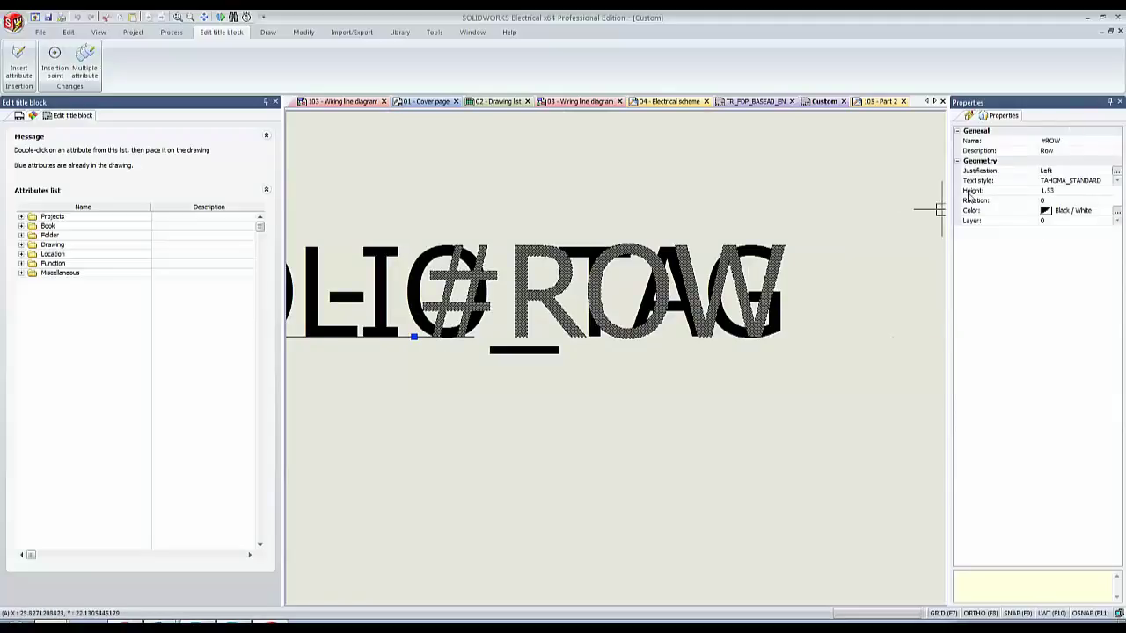
key(Escape)
middle_drag(850, 242, 690, 233)
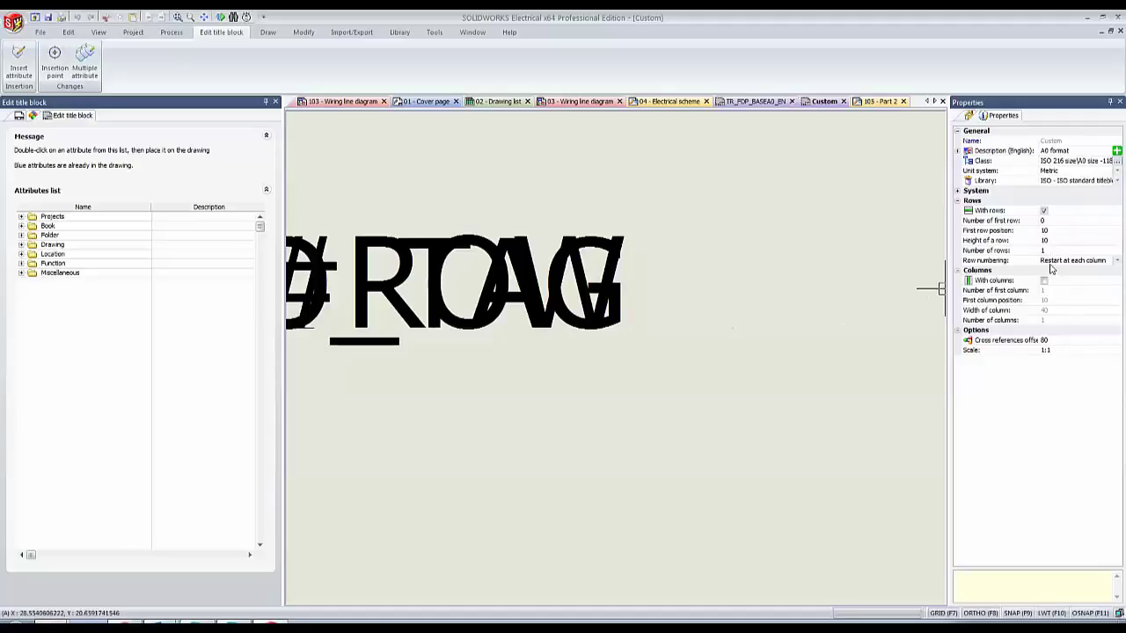
Examine the revision table and the company logo and address block along the lower edge of the Custom title block.
scroll(827, 454, down, 5)
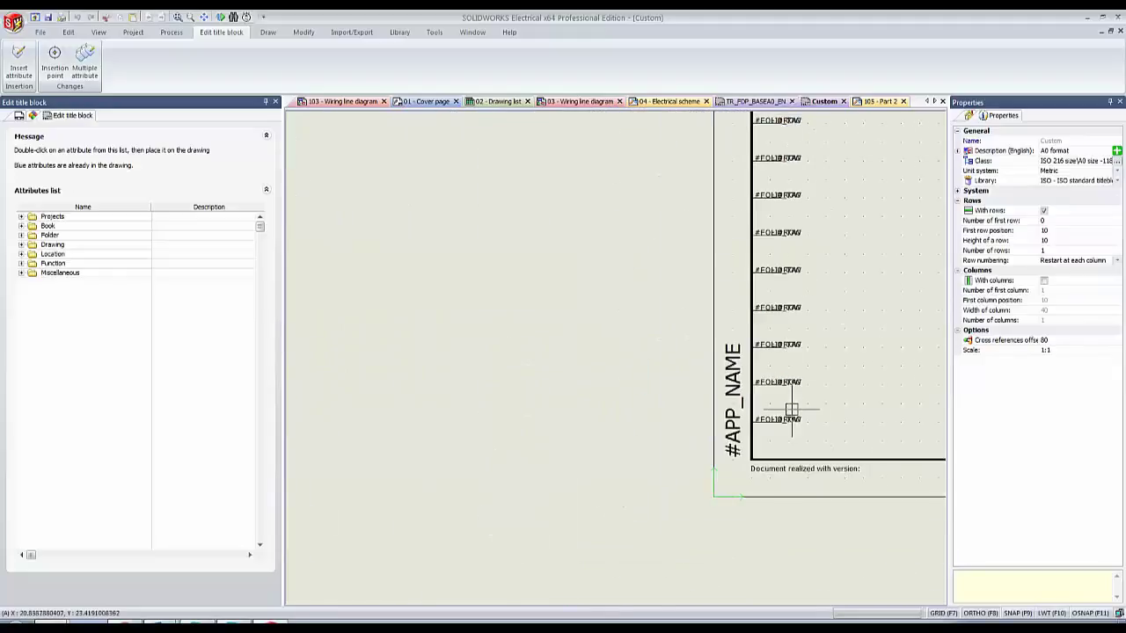
middle_drag(575, 273, 299, 207)
middle_drag(862, 239, 256, 233)
middle_drag(845, 271, 352, 241)
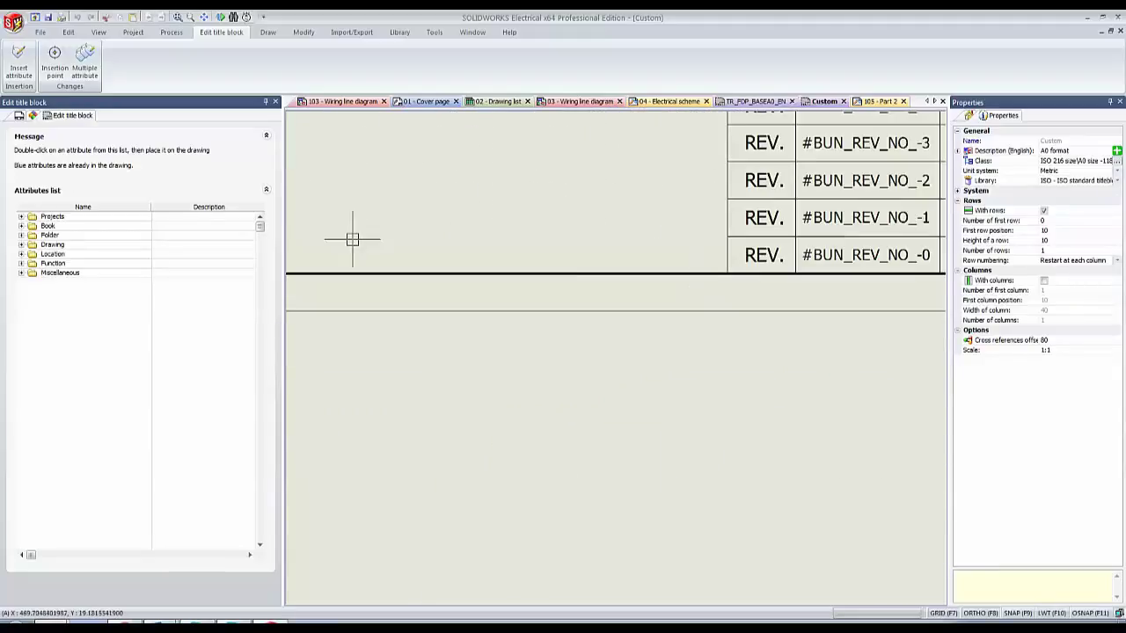
middle_drag(868, 236, 608, 233)
scroll(545, 264, down, 6)
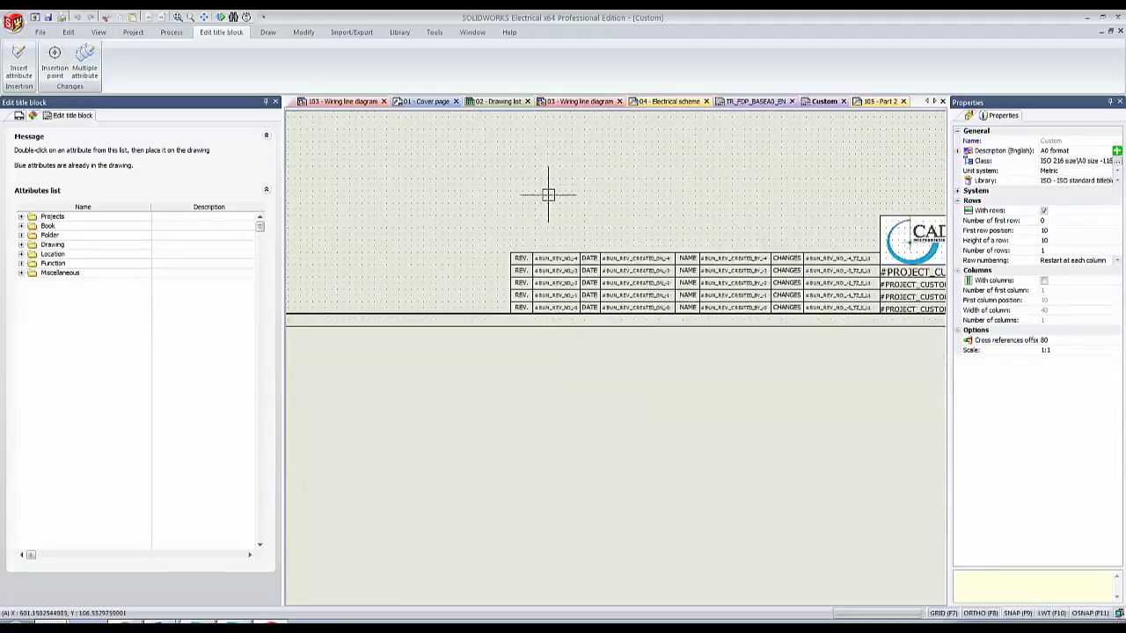
click(468, 183)
click(879, 398)
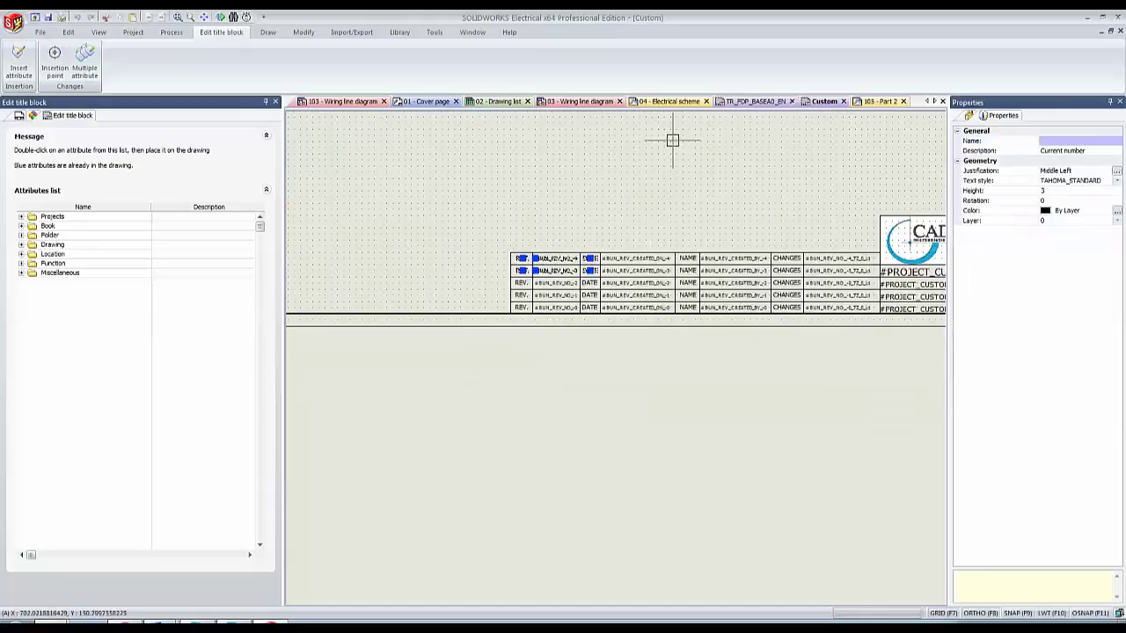
middle_drag(739, 203, 692, 188)
key(Escape)
scroll(423, 249, up, 4)
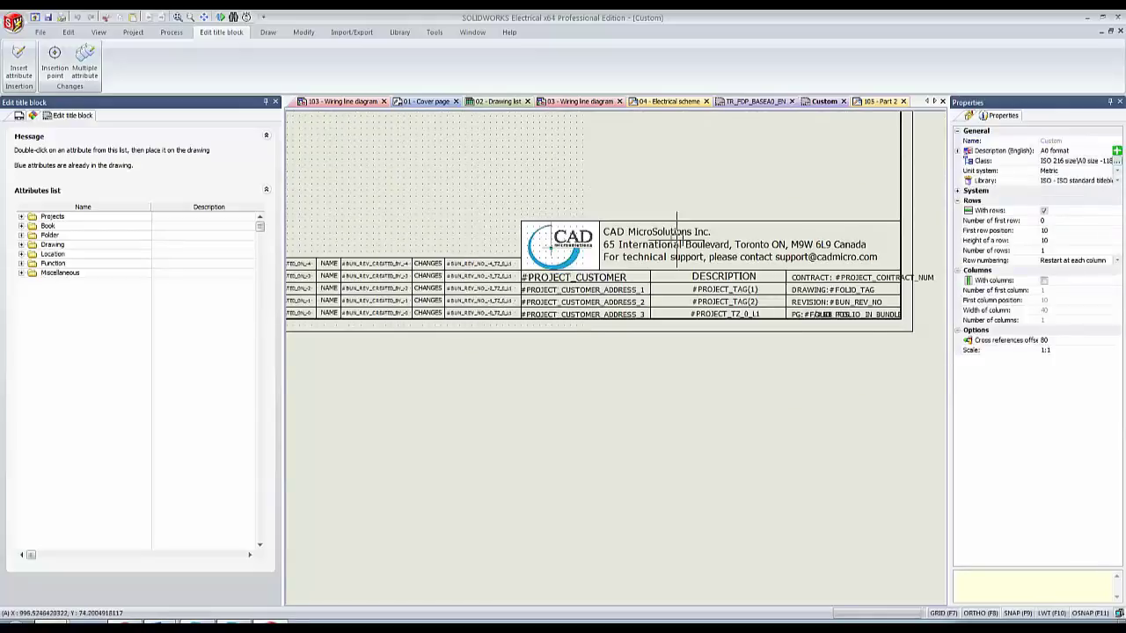
scroll(424, 249, up, 2)
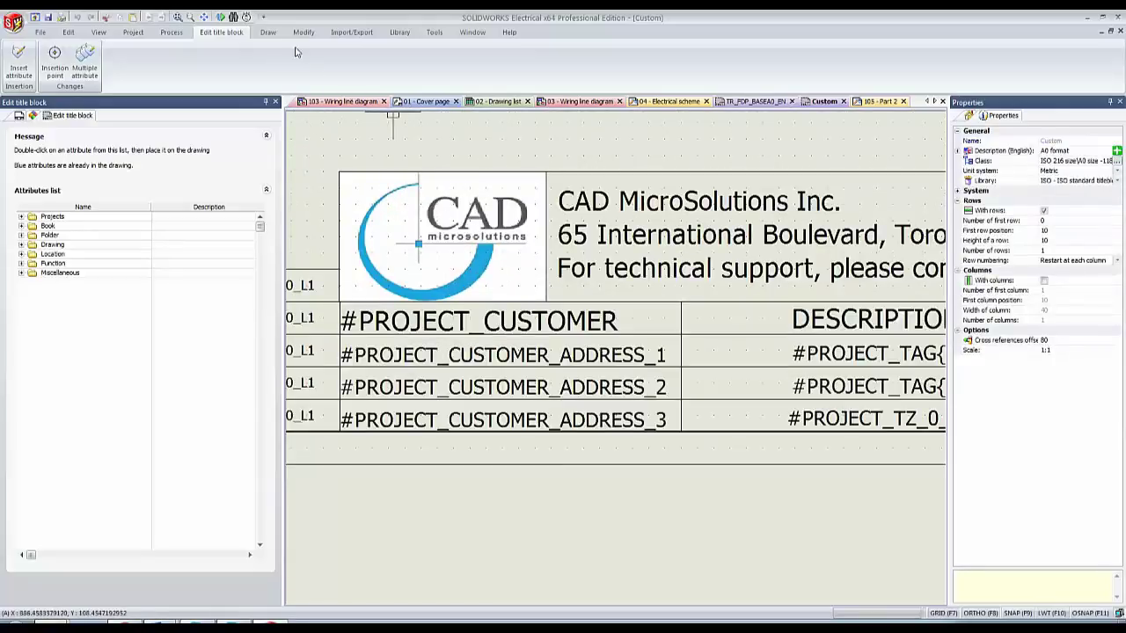
Start inserting the image cadmicronewlogo_small4.bmp from the Desktop, leaving its insertion point and scale for on-screen placement.
click(269, 32)
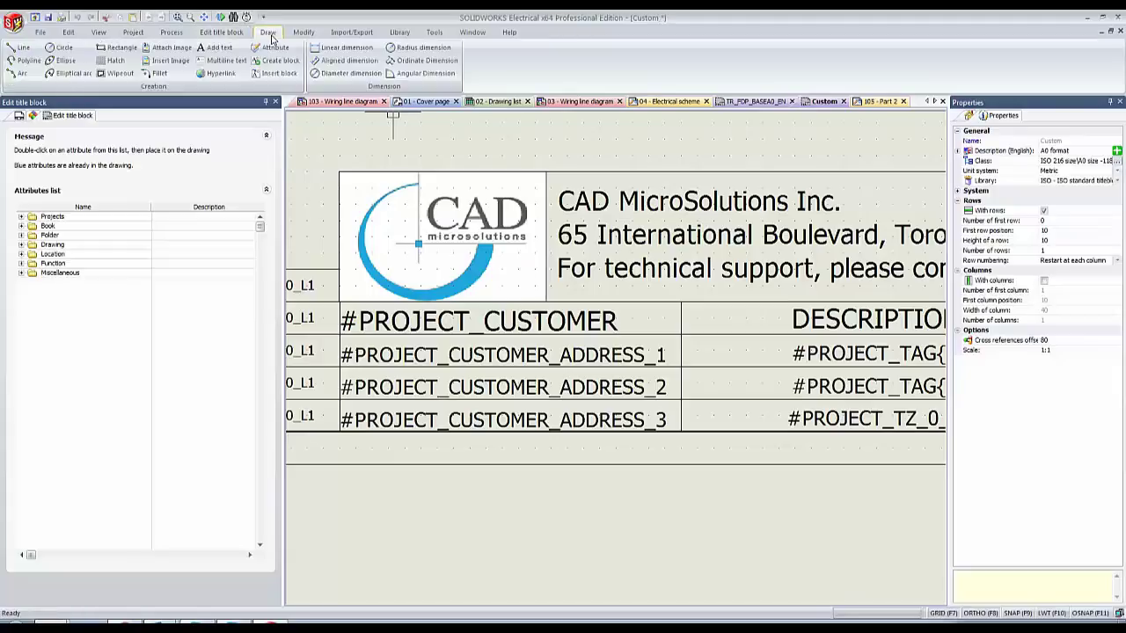
click(169, 60)
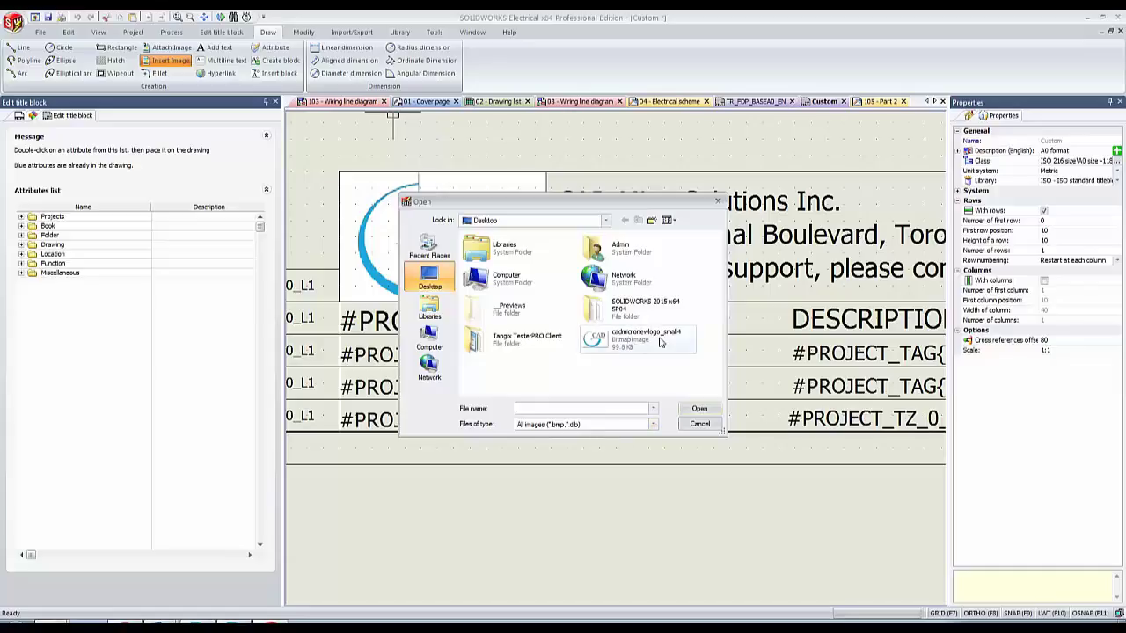
click(627, 350)
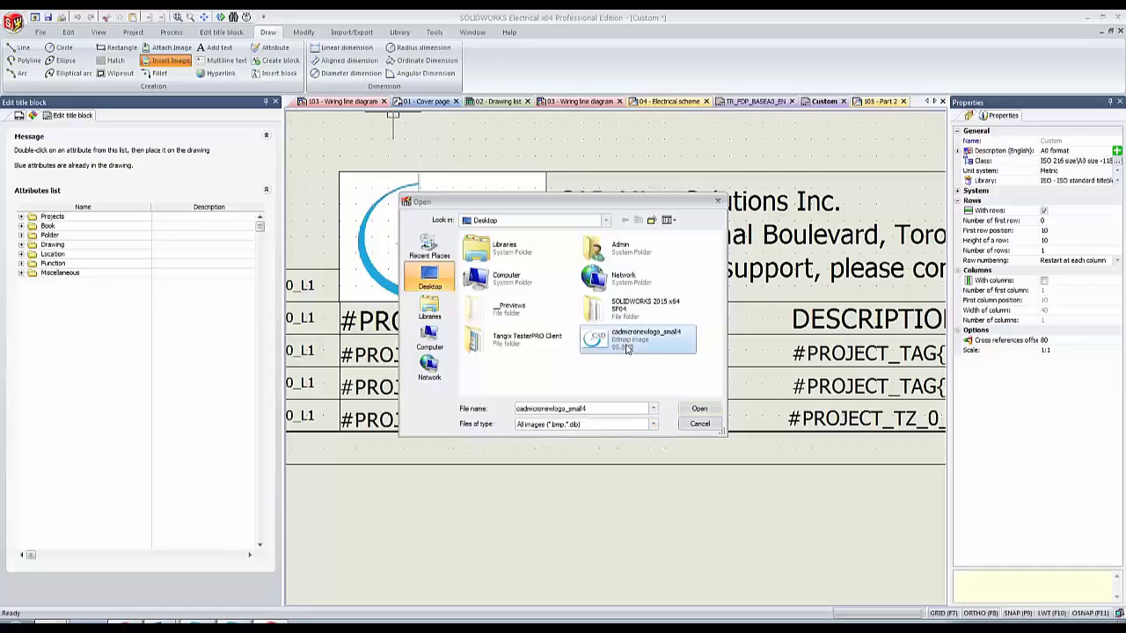
click(695, 410)
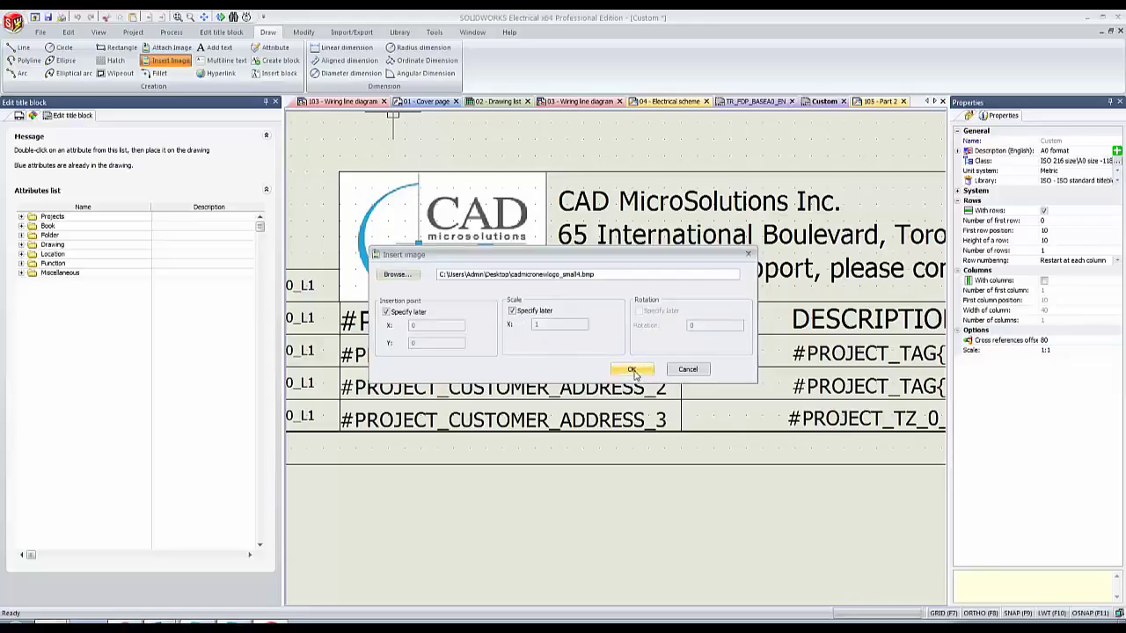
click(632, 370)
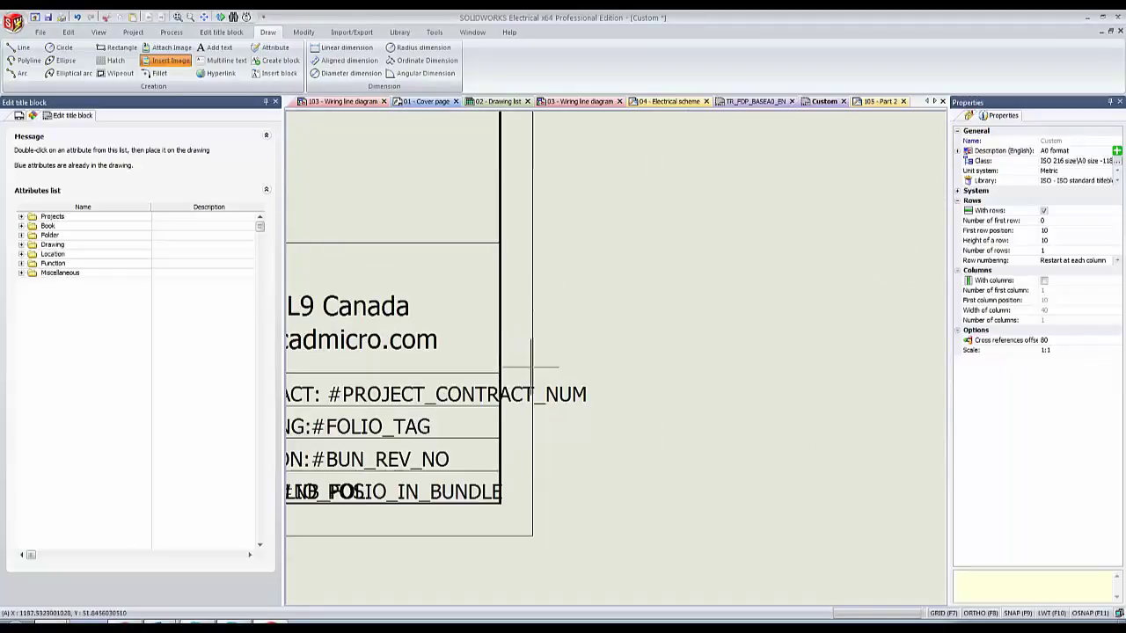
Place and scale the logo image just above the company address block, overlapping the sheet's right border.
middle_drag(429, 325, 706, 376)
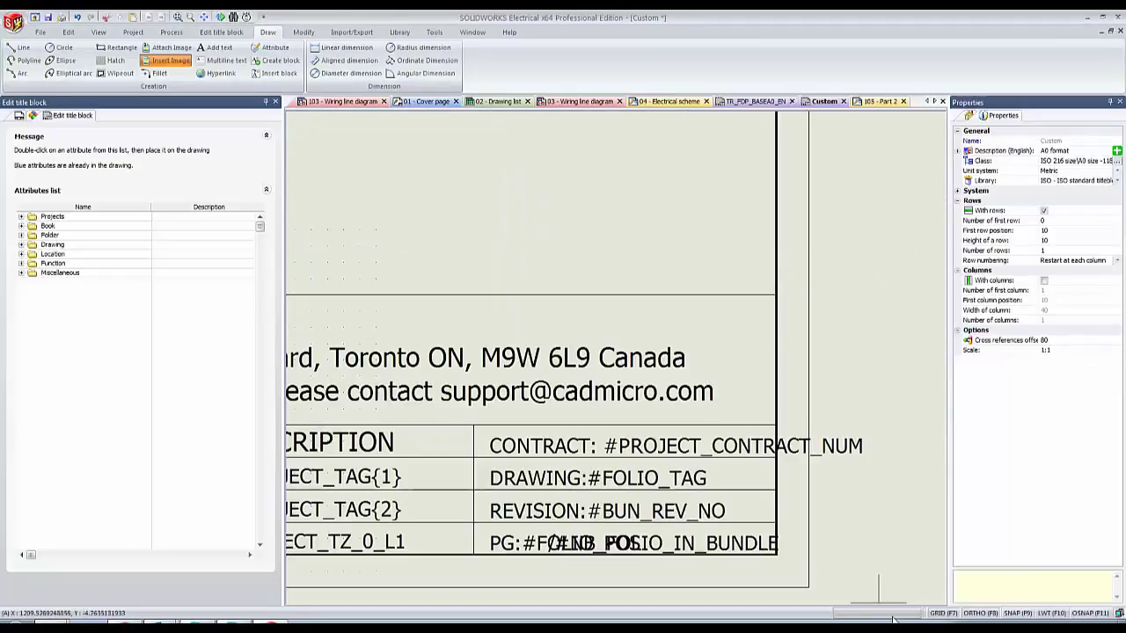
click(767, 295)
middle_drag(571, 226, 604, 257)
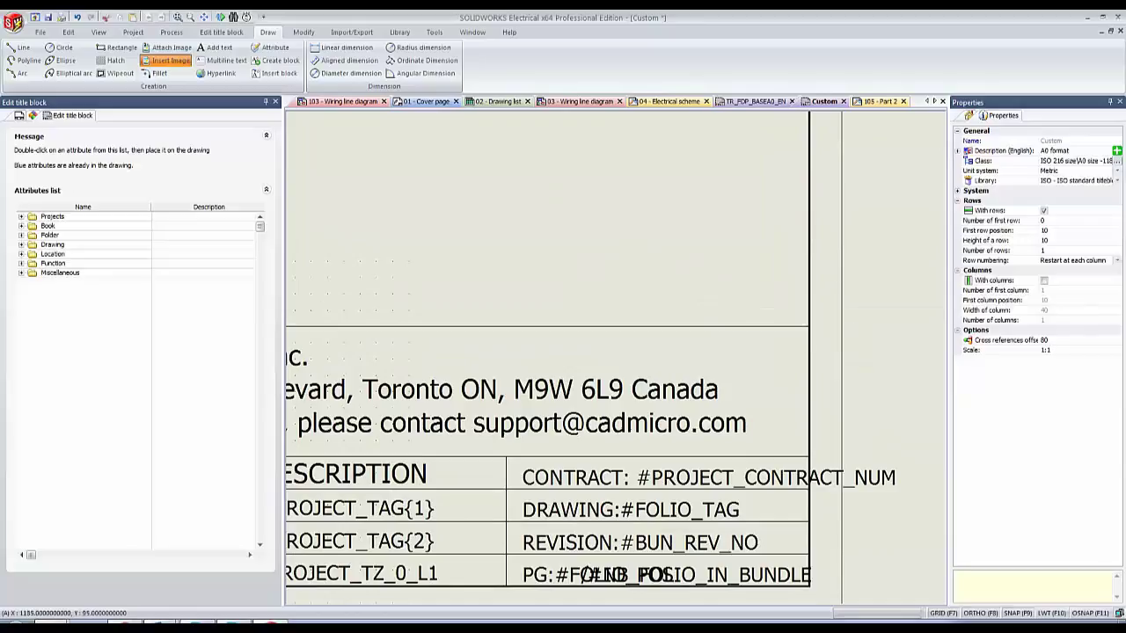
middle_drag(878, 248, 558, 211)
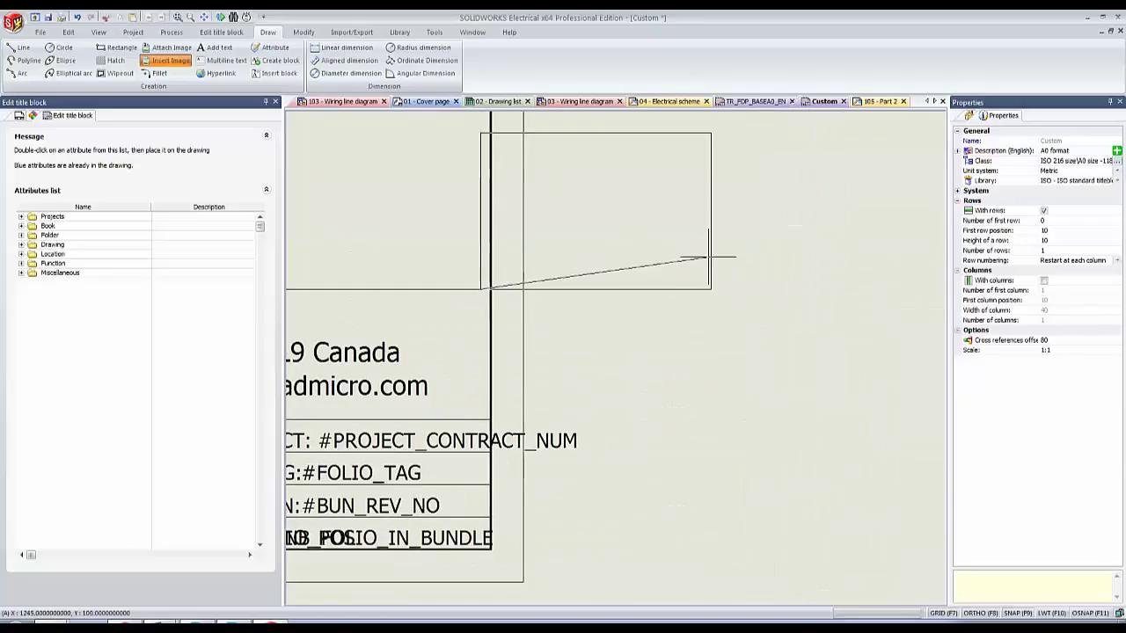
middle_drag(717, 237, 762, 369)
click(775, 356)
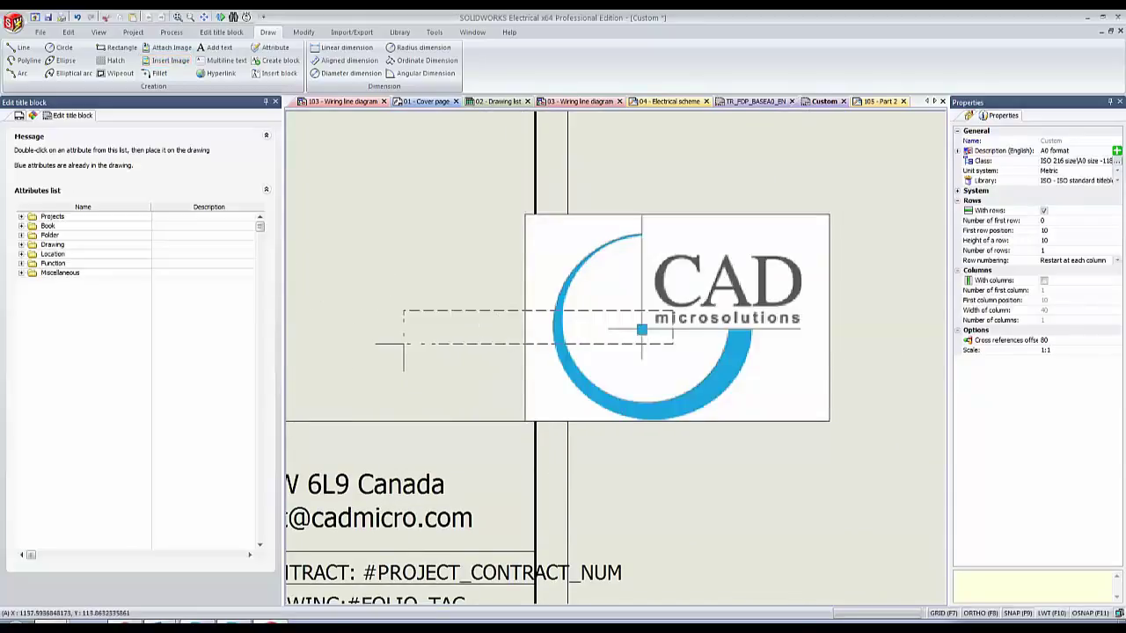
Move the inserted logo inside the sheet border, above the company address block, and delete it.
click(552, 326)
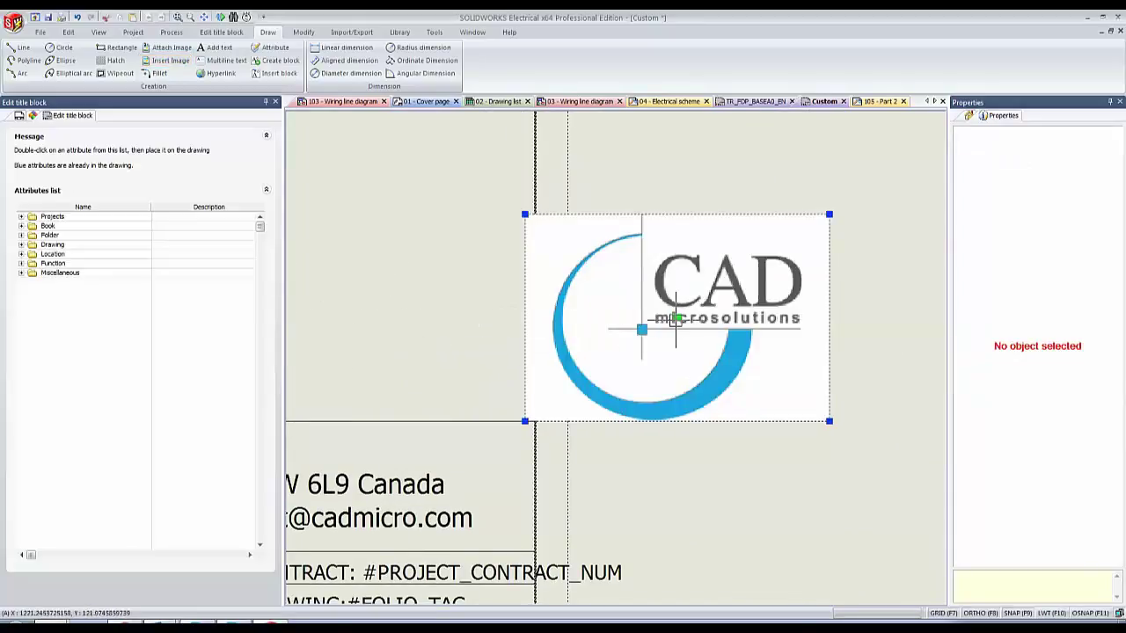
click(676, 320)
middle_drag(434, 292, 826, 300)
click(581, 324)
scroll(675, 385, down, 1)
middle_drag(670, 394, 729, 341)
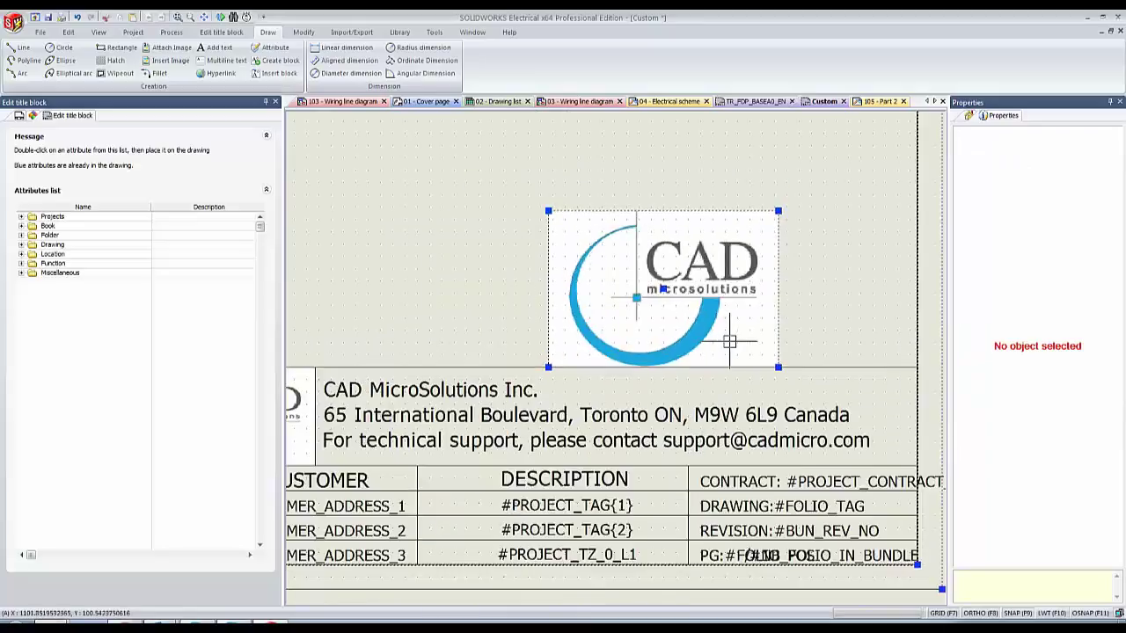
scroll(729, 342, down, 1)
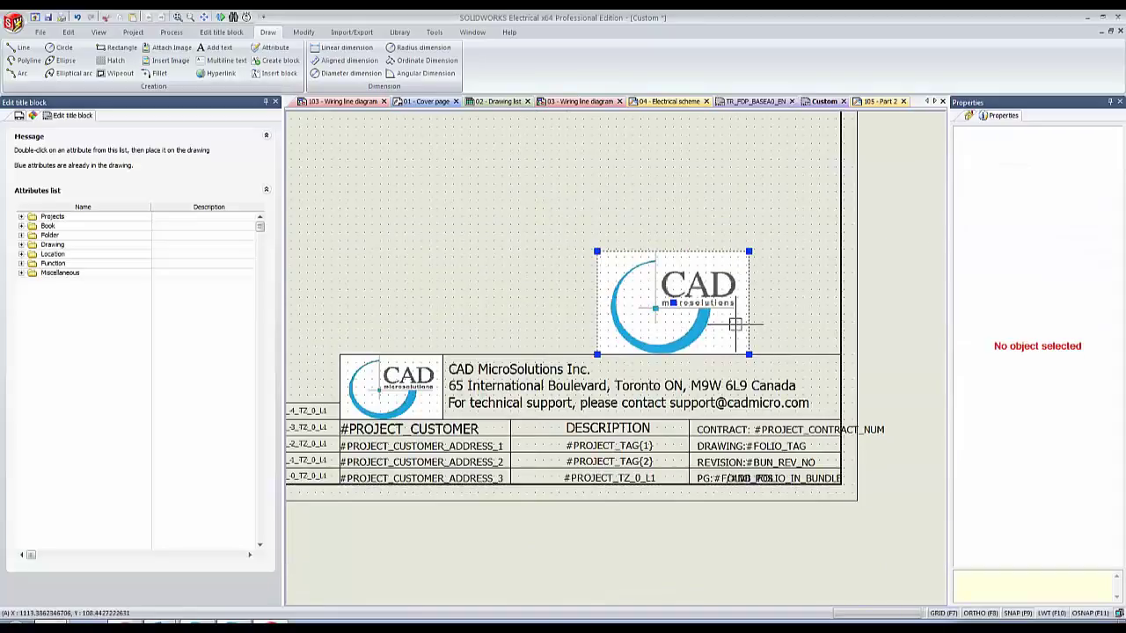
key(Delete)
Examine the description, page, customer and revision fields of the Custom title block, and view the whole sheet.
scroll(610, 525, up, 2)
middle_drag(610, 525, 546, 402)
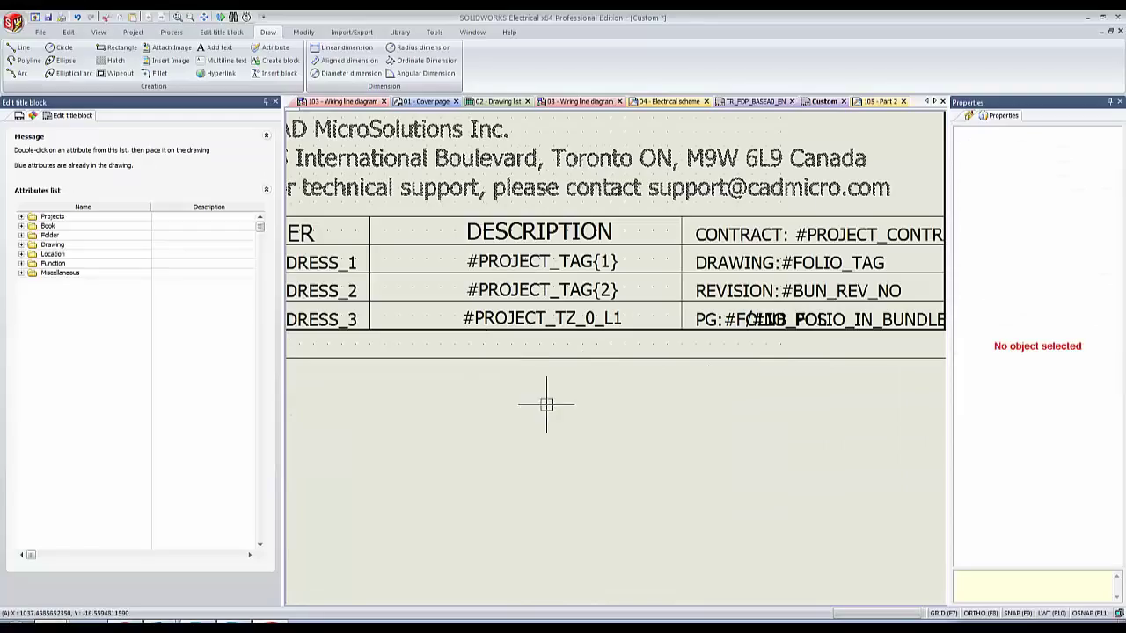
scroll(521, 263, down, 1)
scroll(526, 263, down, 1)
middle_drag(693, 287, 643, 272)
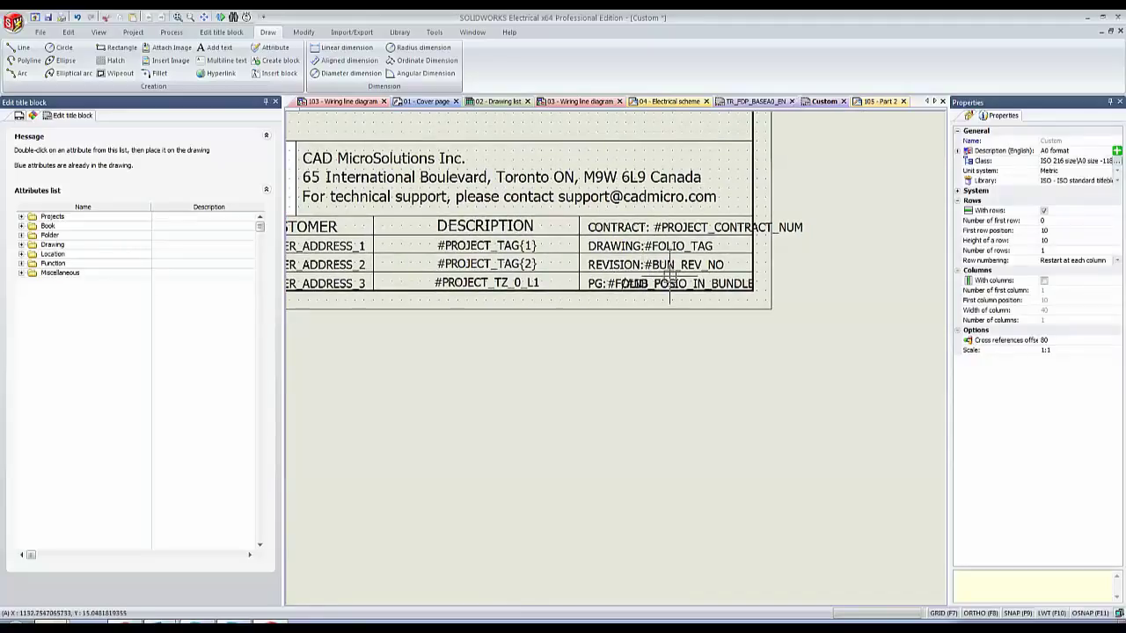
scroll(572, 322, up, 5)
middle_drag(557, 329, 753, 361)
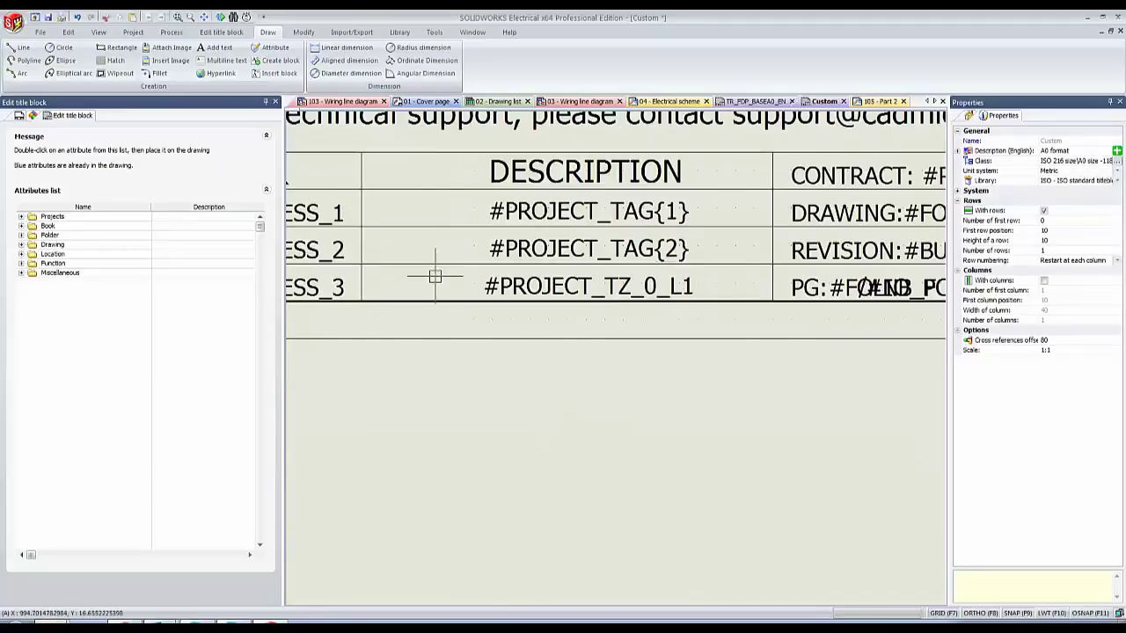
middle_drag(308, 291, 609, 325)
scroll(608, 325, down, 3)
scroll(462, 305, down, 3)
middle_drag(372, 304, 508, 260)
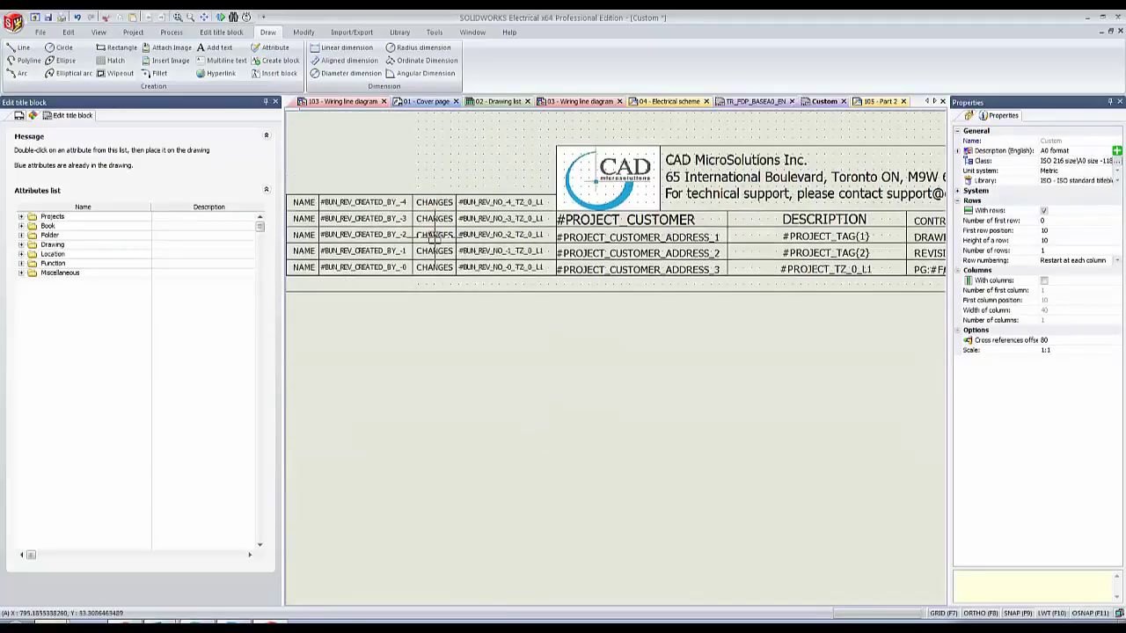
middle_drag(432, 243, 565, 250)
scroll(362, 227, down, 8)
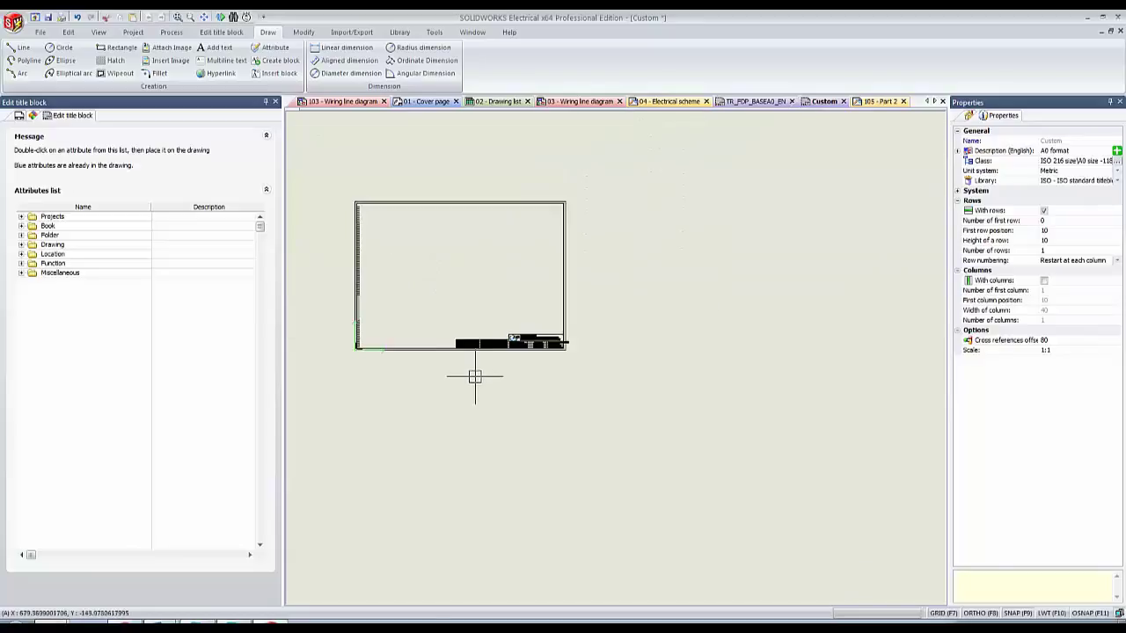
scroll(375, 263, up, 6)
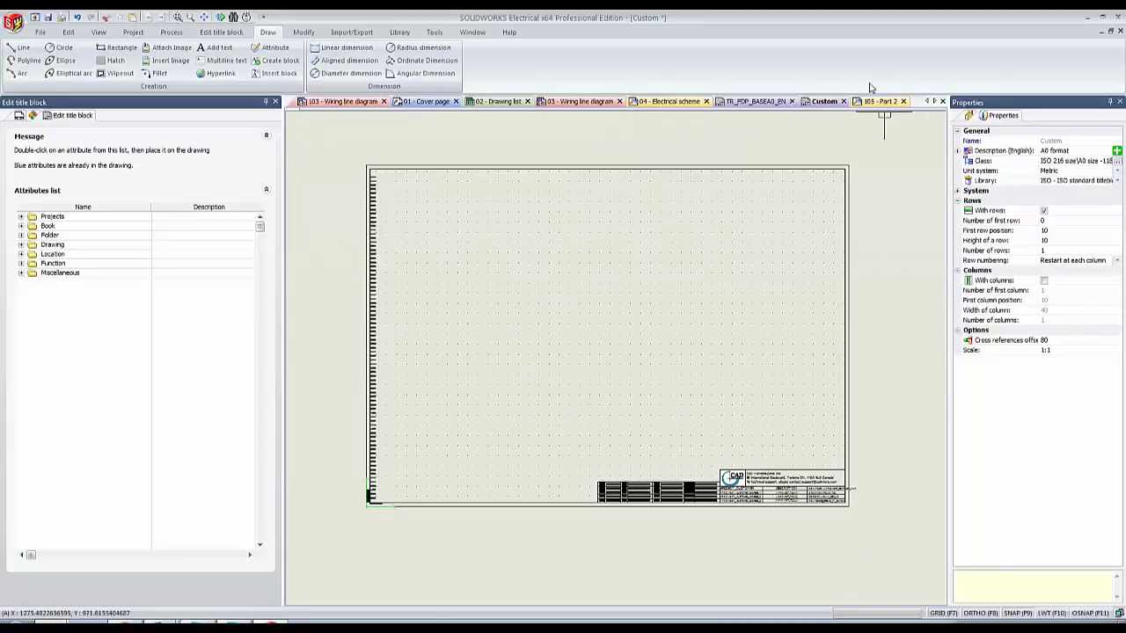
Try to open the A0 format title block's properties from the title blocks manager, decline read-only mode and close the manager.
click(400, 33)
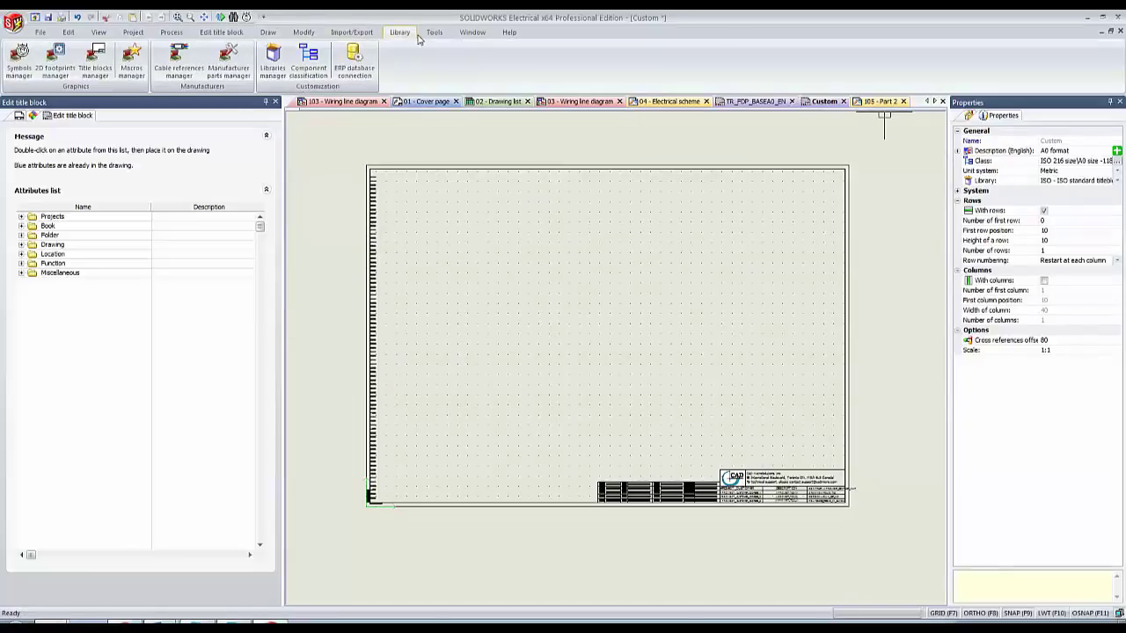
click(433, 32)
click(398, 33)
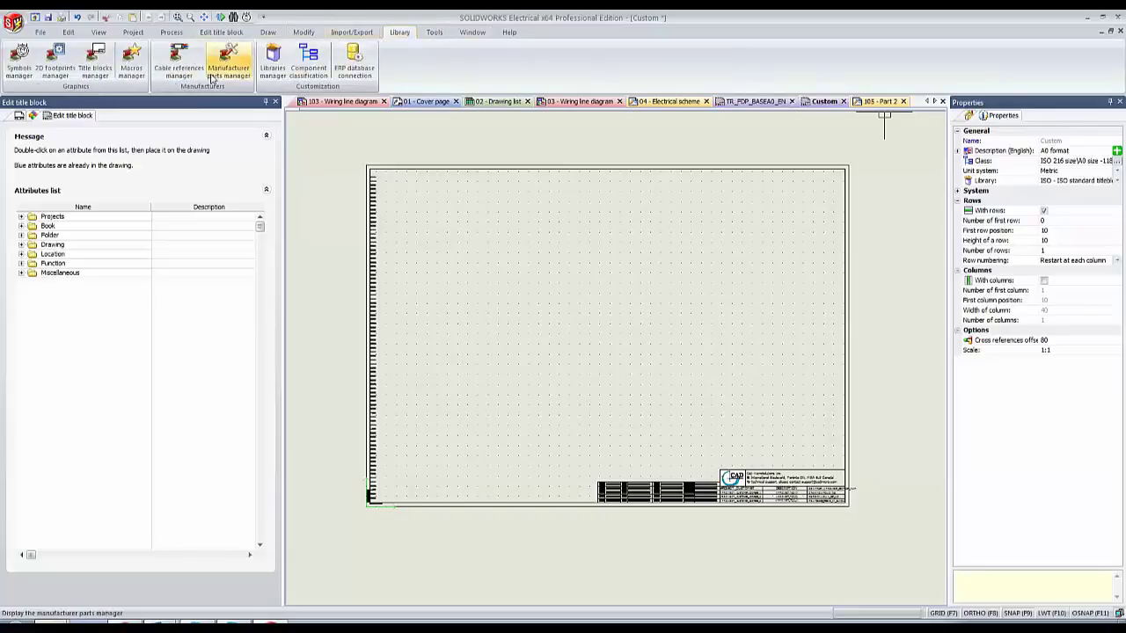
click(95, 64)
click(467, 251)
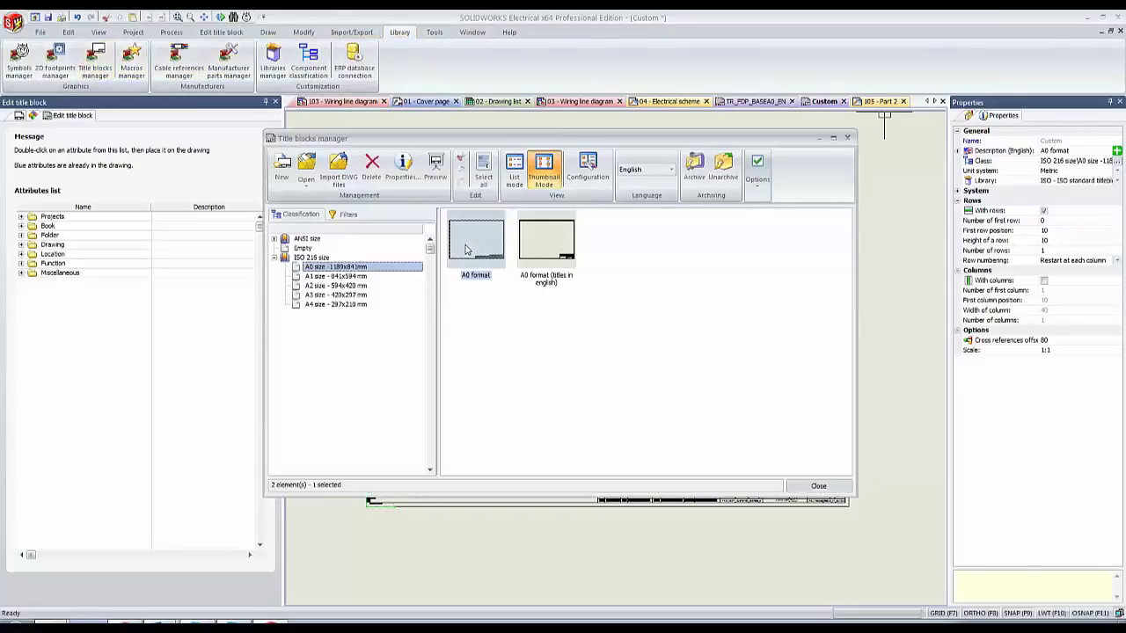
right_click(475, 252)
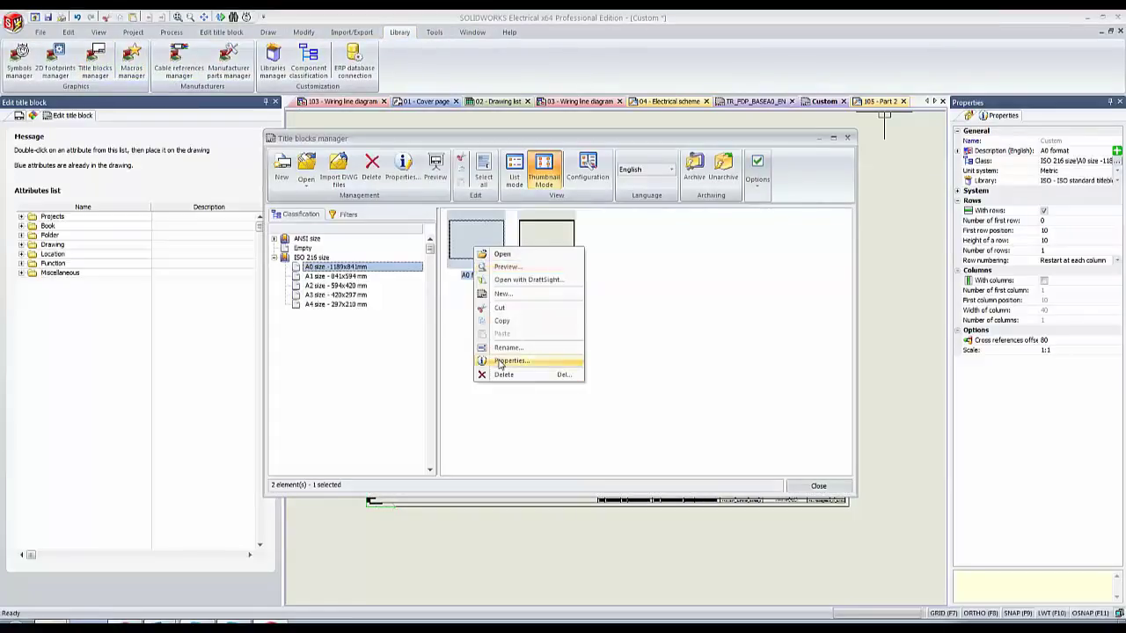
click(505, 361)
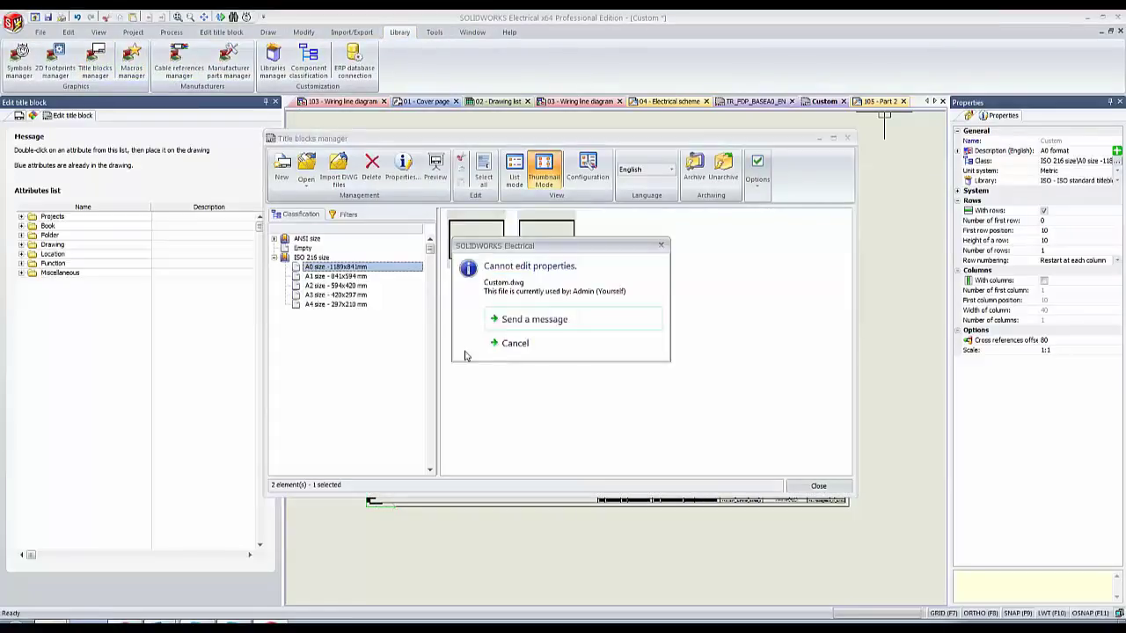
click(660, 247)
click(635, 345)
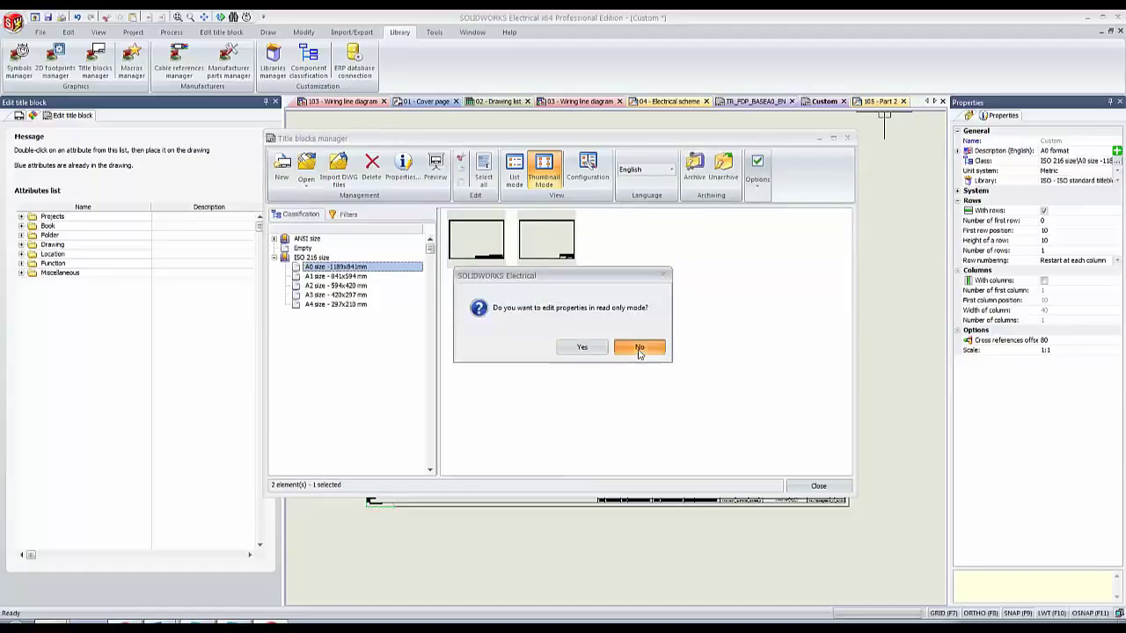
click(847, 139)
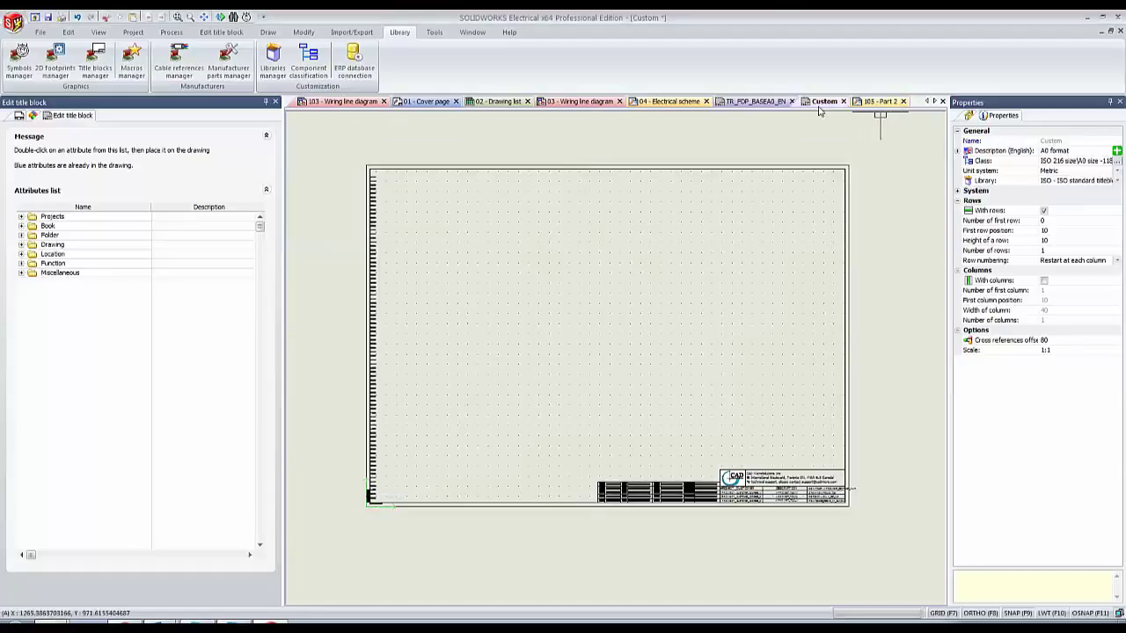
Close the Custom title block drawing and preview the A0 format title block from the title blocks manager.
click(843, 102)
click(567, 349)
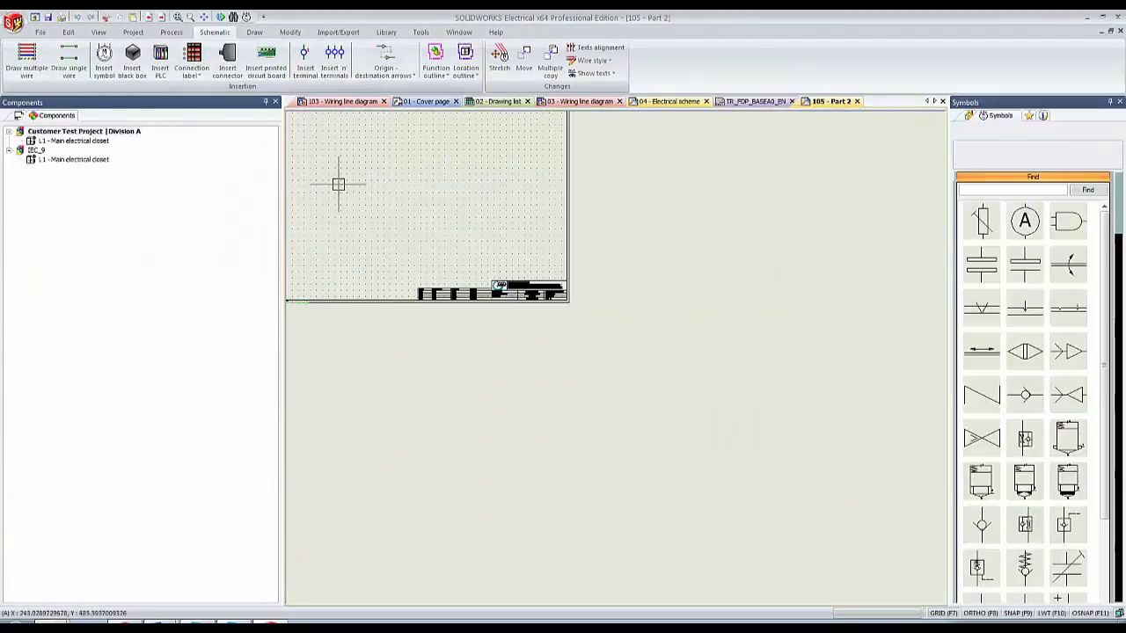
click(386, 31)
click(95, 63)
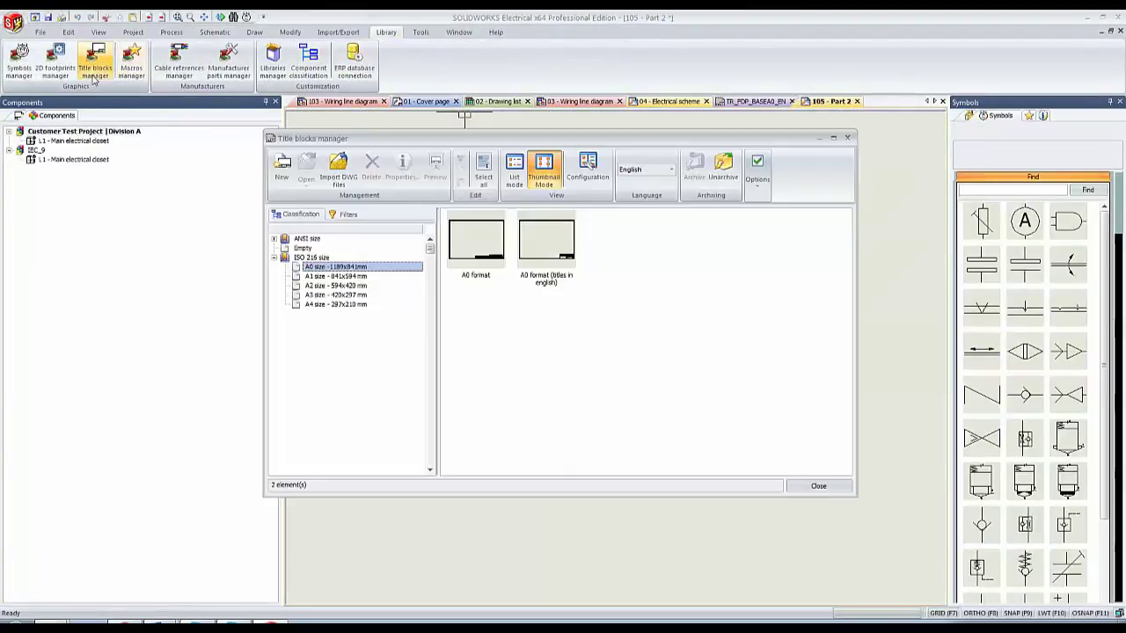
right_click(469, 245)
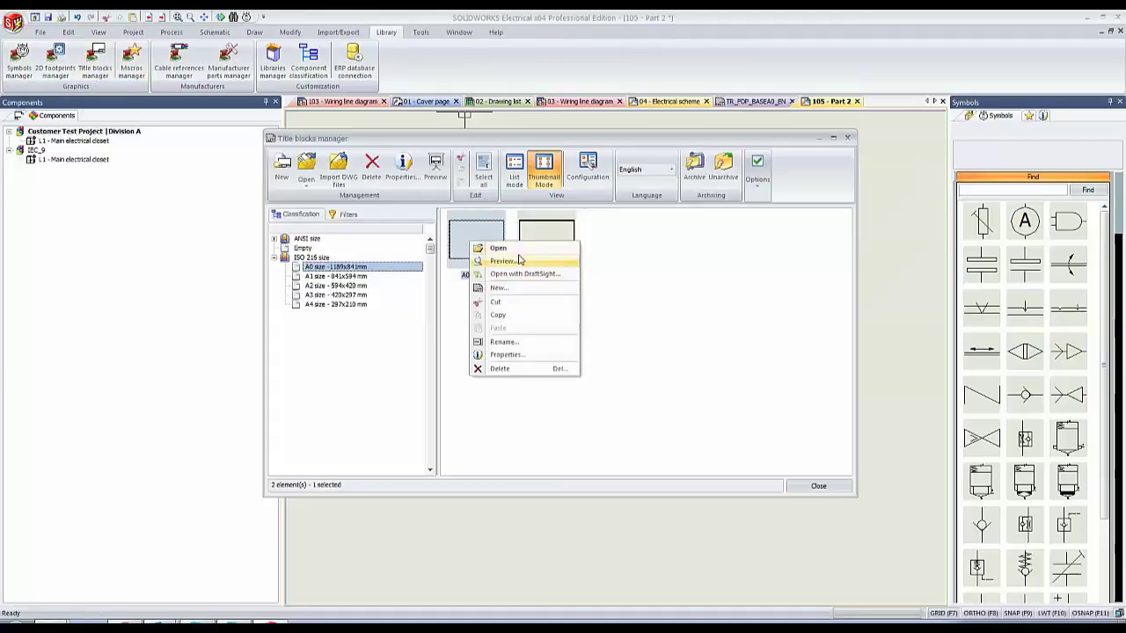
click(518, 265)
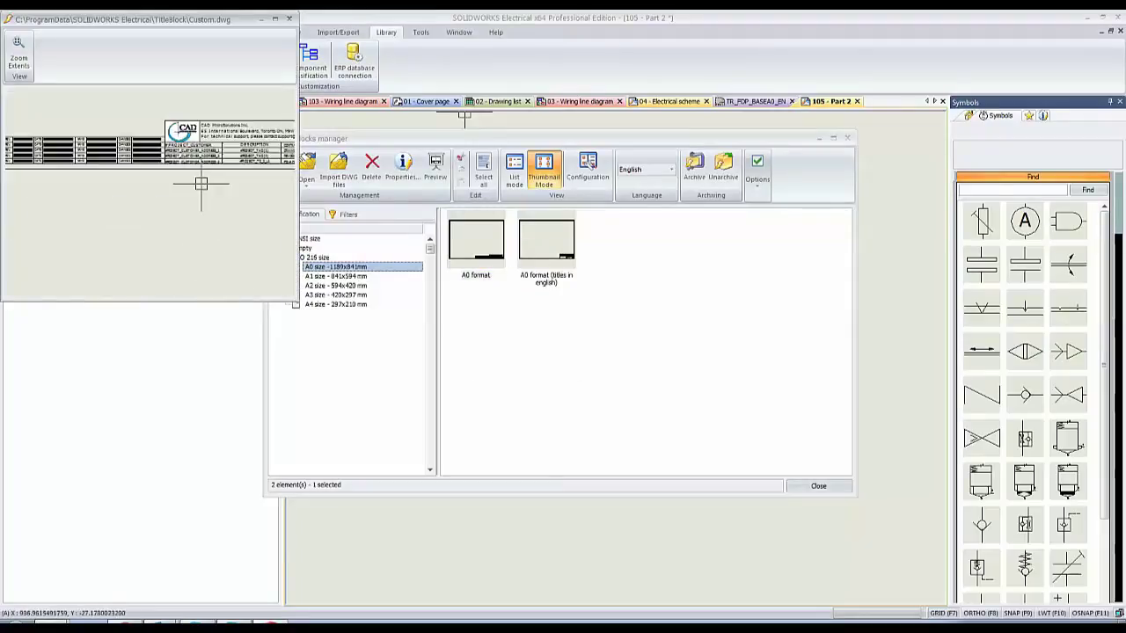
Examine the description, contract, drawing, revision and page attributes in the Custom title block preview, and close the preview.
scroll(201, 185, up, 5)
mouse_move(273, 123)
middle_down()
mouse_move(213, 209)
mouse_move(52, 153)
middle_up()
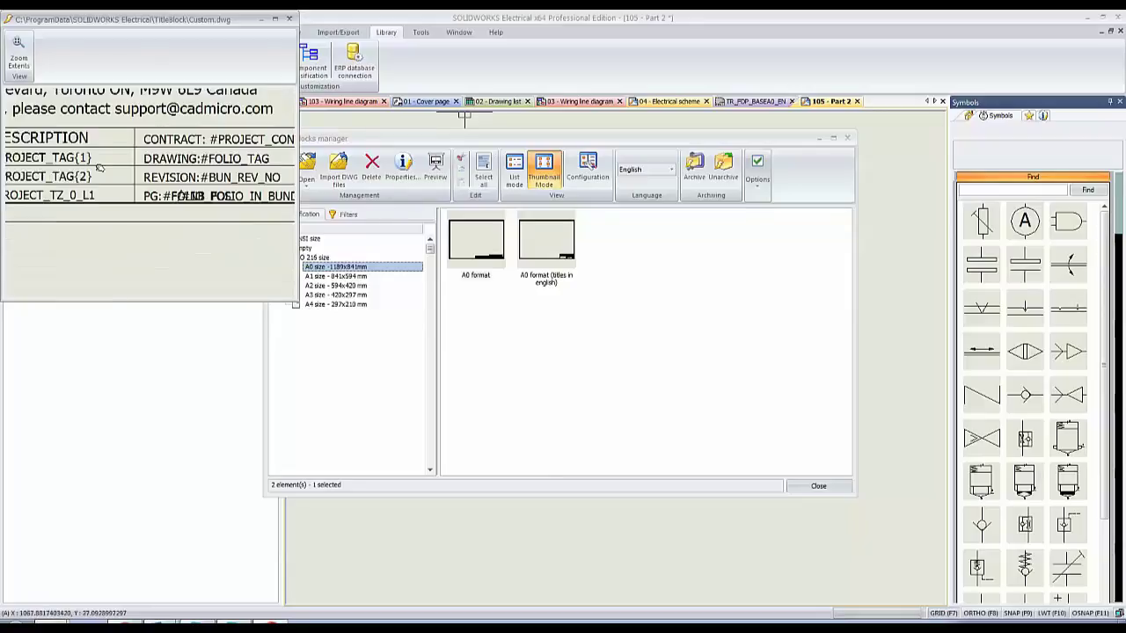
middle_drag(264, 144, 148, 176)
click(289, 19)
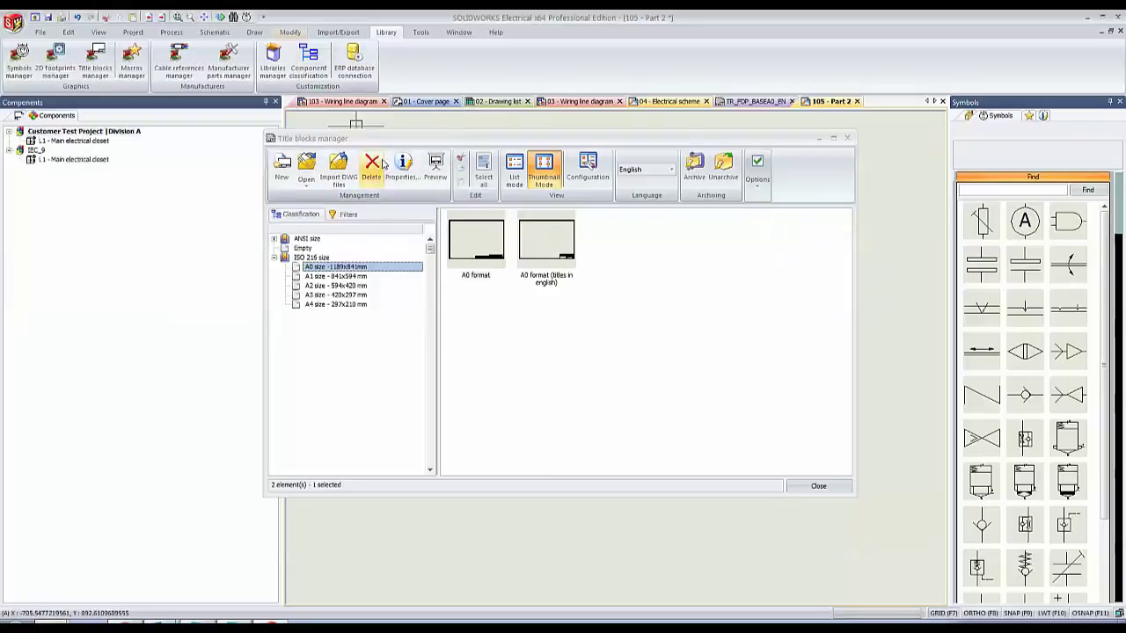
Review the actions available for the A0 format title block, and close the title blocks manager.
right_click(489, 257)
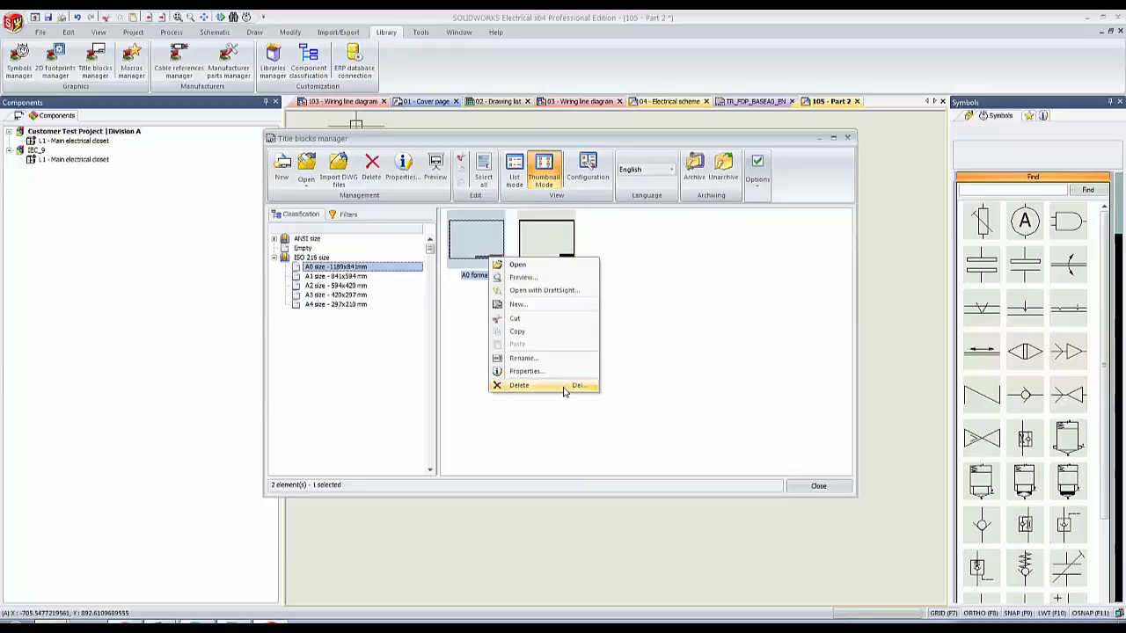
click(797, 454)
click(818, 486)
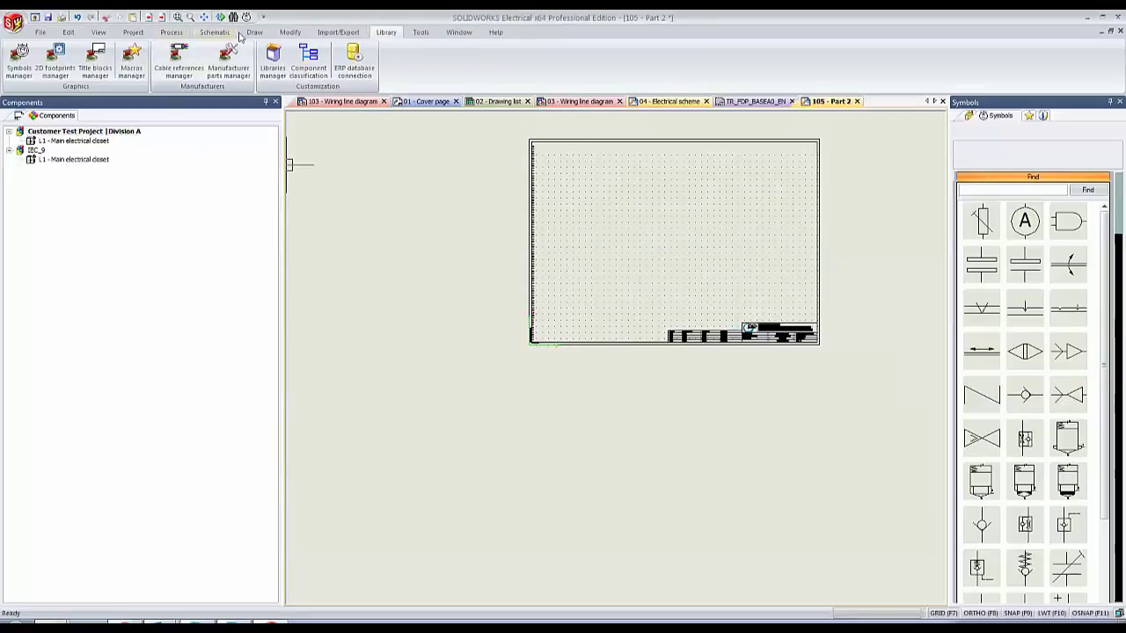
Open the DWG import wizard, review the import configurations, keep <No configuration> and cancel the import.
click(328, 35)
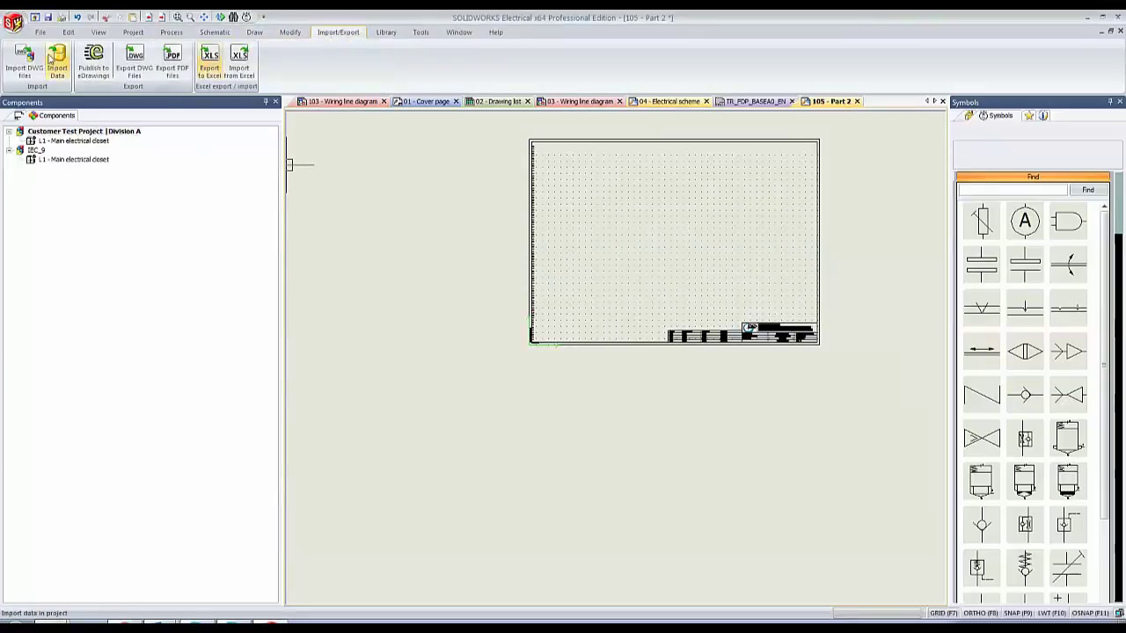
click(23, 70)
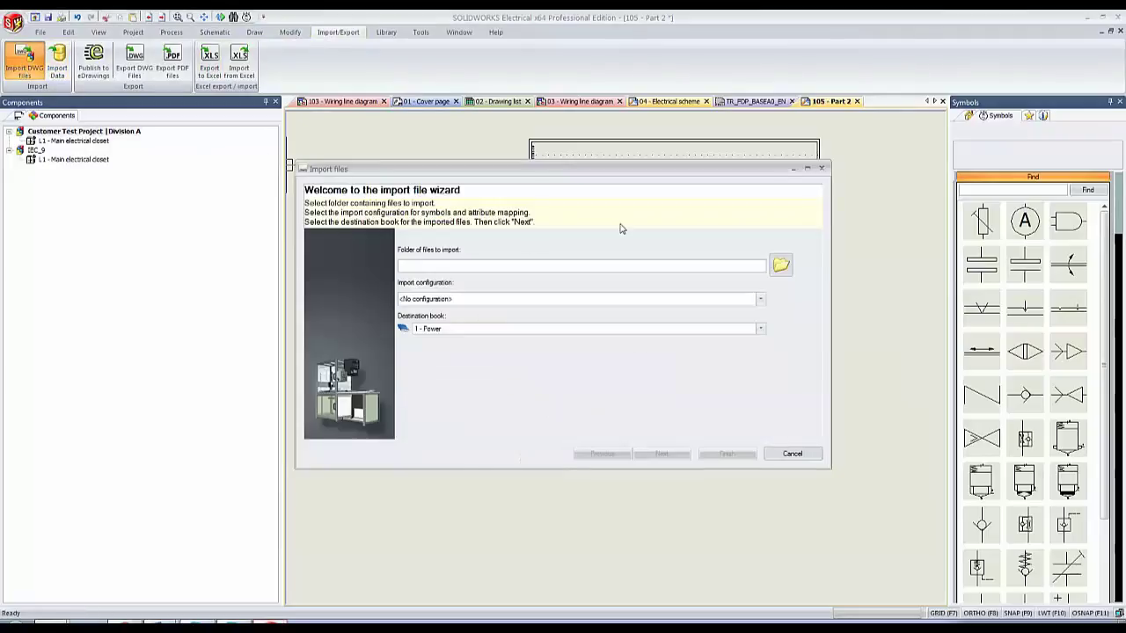
click(760, 299)
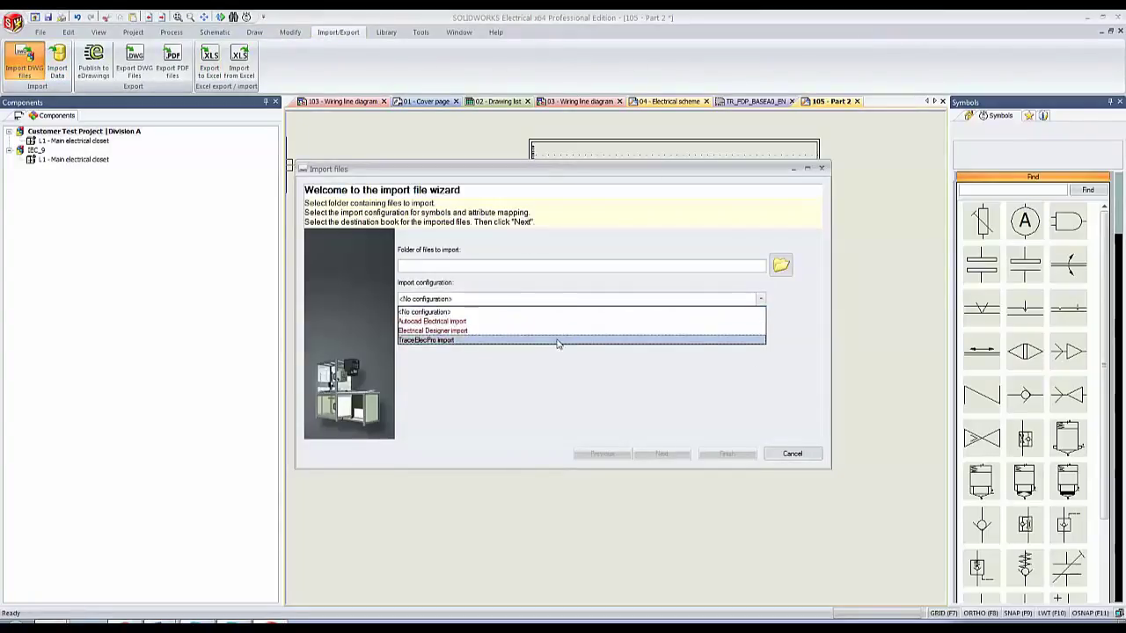
click(546, 310)
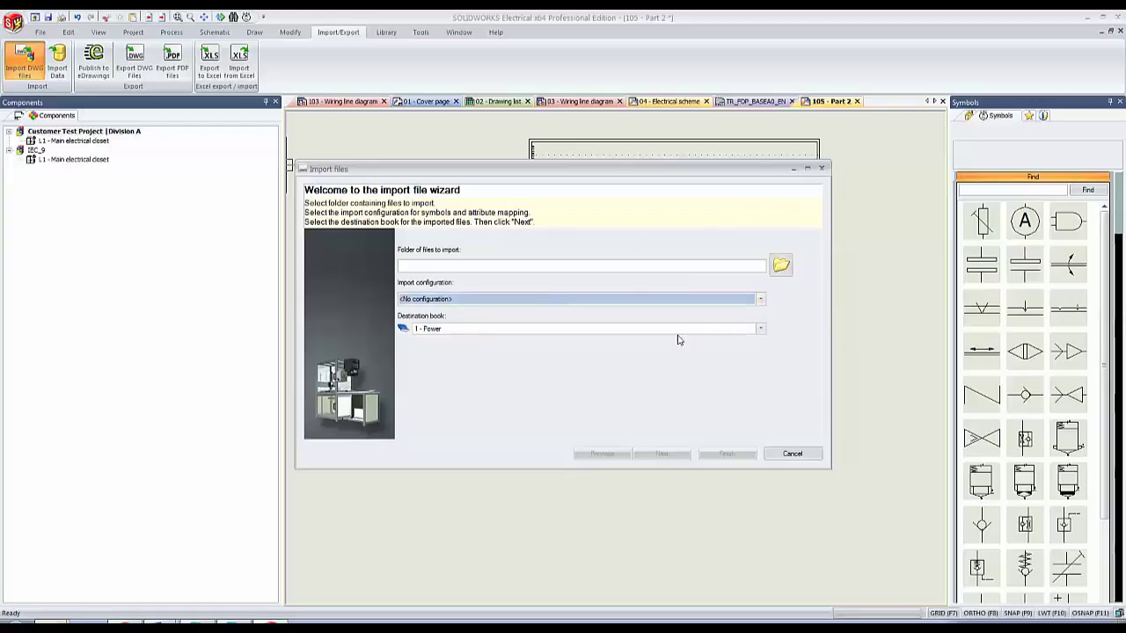
click(793, 454)
Examine the revision rows and the adjoining customer and description fields of the title block in drawing 105 - Part 2.
scroll(703, 264, up, 5)
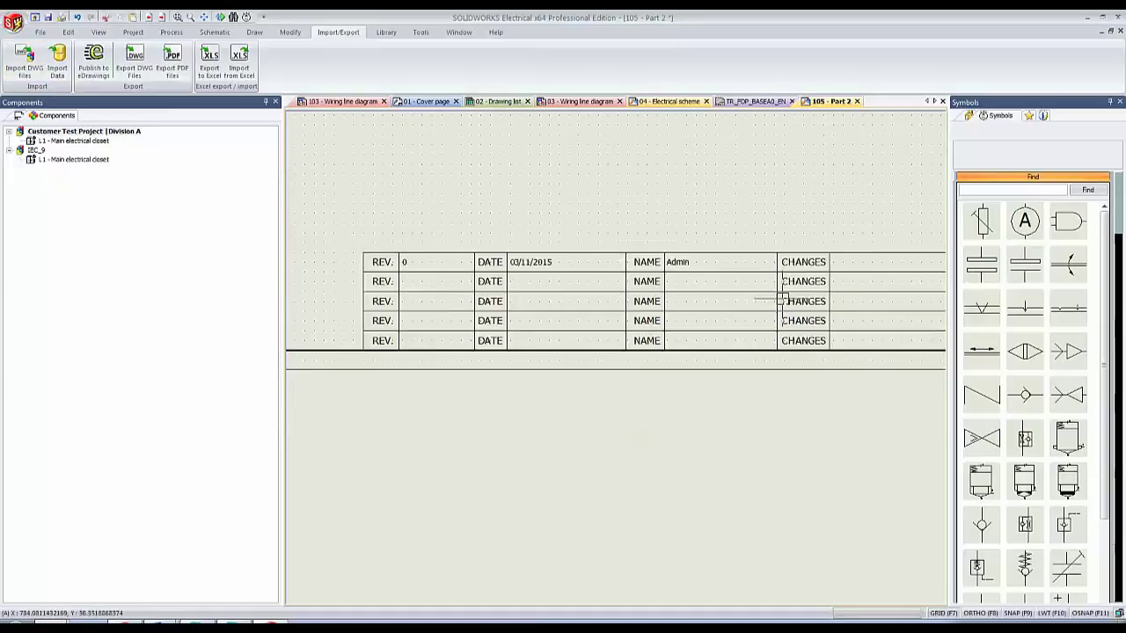
scroll(779, 301, down, 5)
mouse_move(439, 166)
mouse_down()
mouse_move(866, 346)
mouse_move(827, 327)
mouse_up()
middle_drag(364, 188, 573, 198)
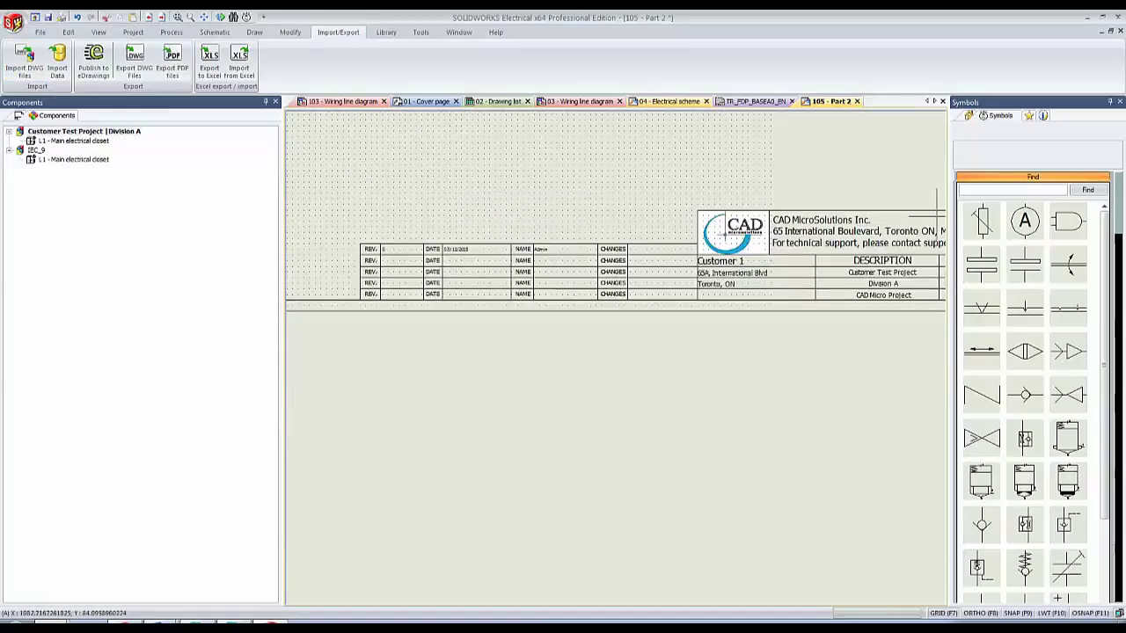
Show the project's document tree, start a title block update for the 2 - Control book and decline it.
click(5, 130)
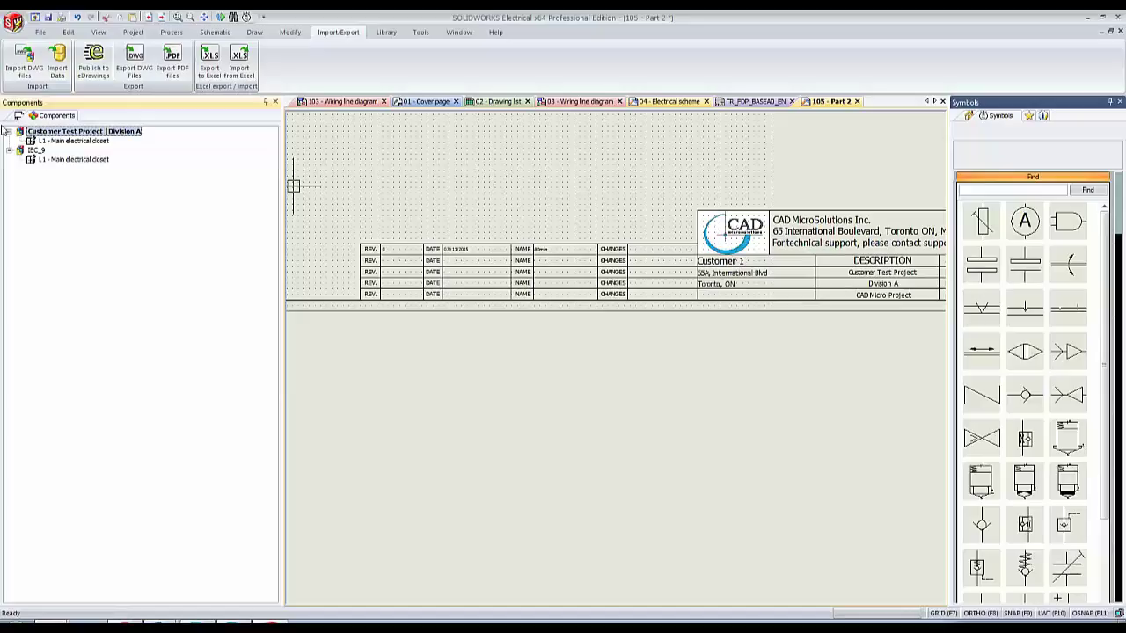
click(19, 115)
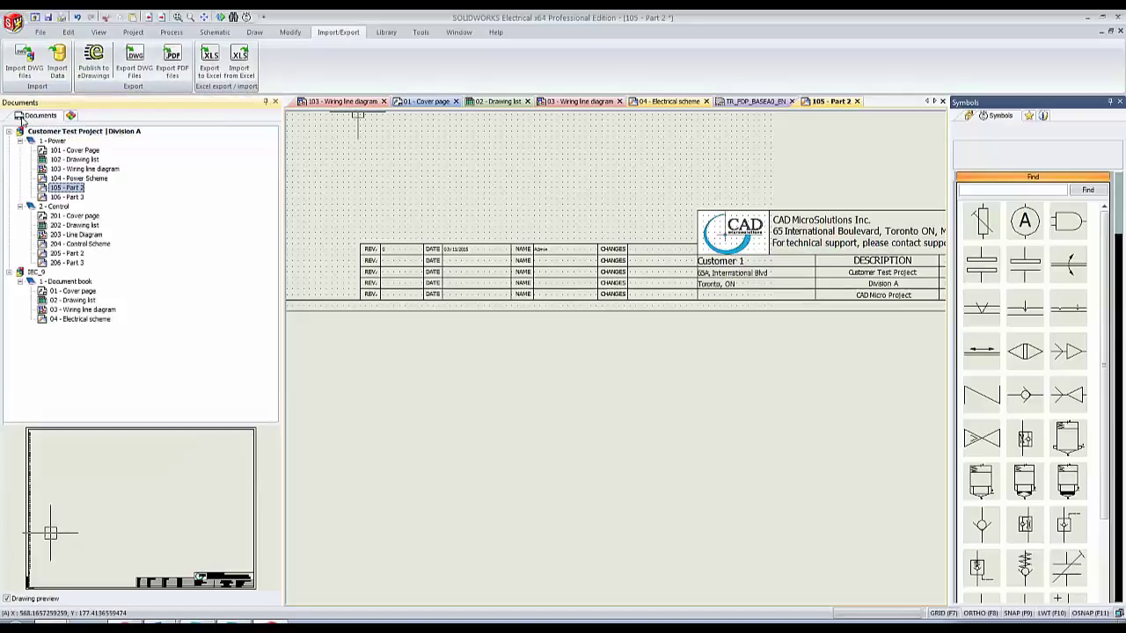
right_click(54, 207)
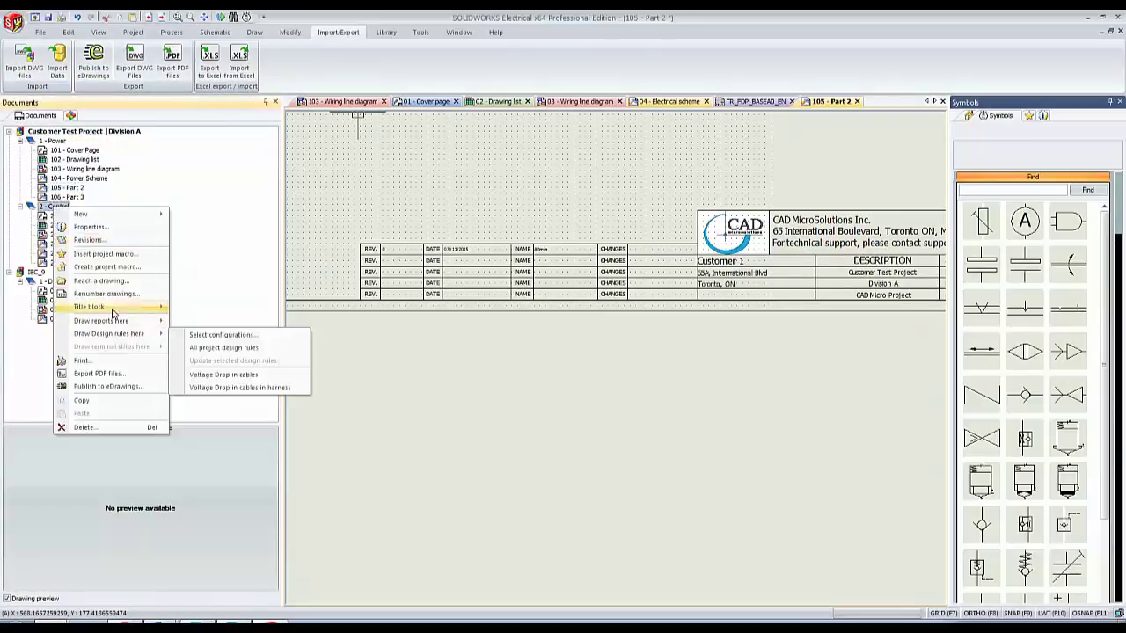
mouse_move(114, 309)
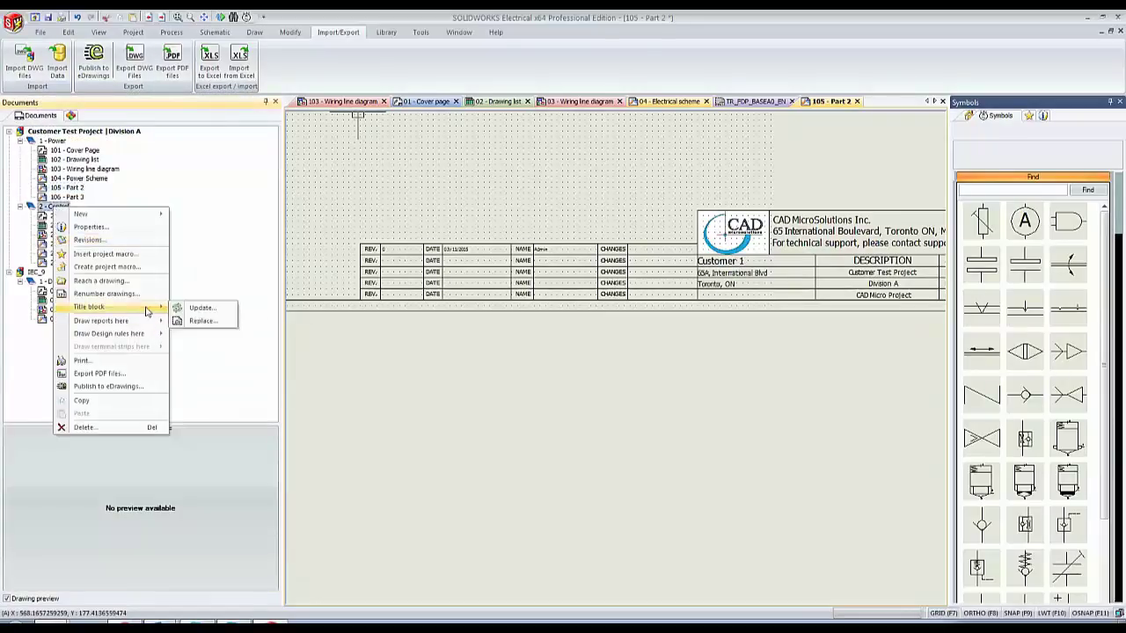
click(202, 310)
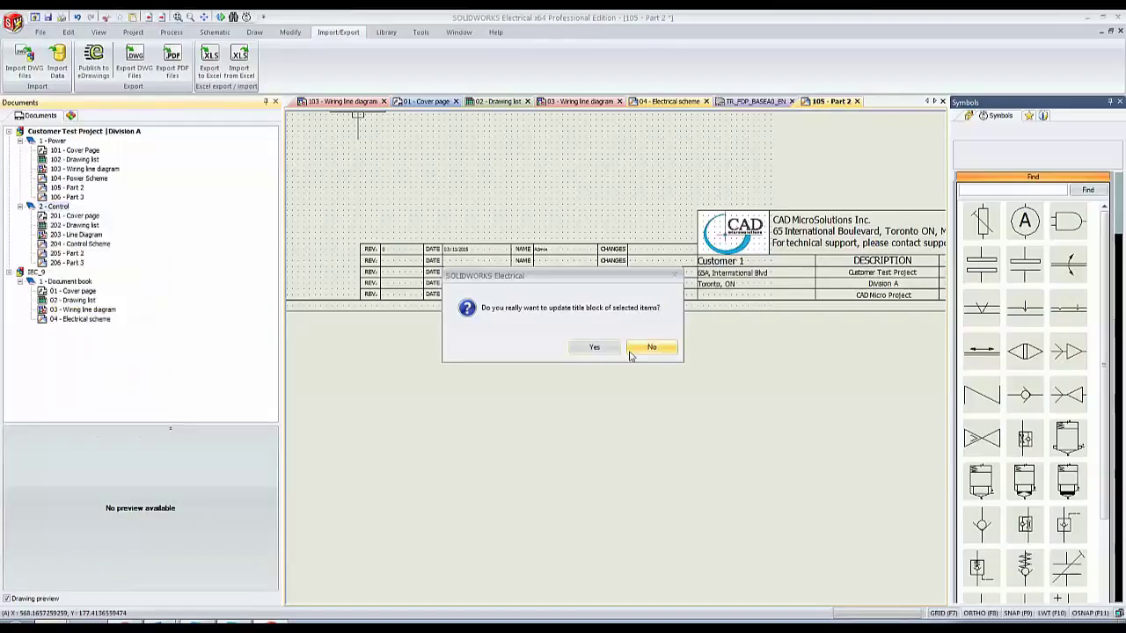
click(632, 350)
View the title block of drawing 105 - Part 2, open 101 - Cover Page and view its project titles.
scroll(517, 236, up, 3)
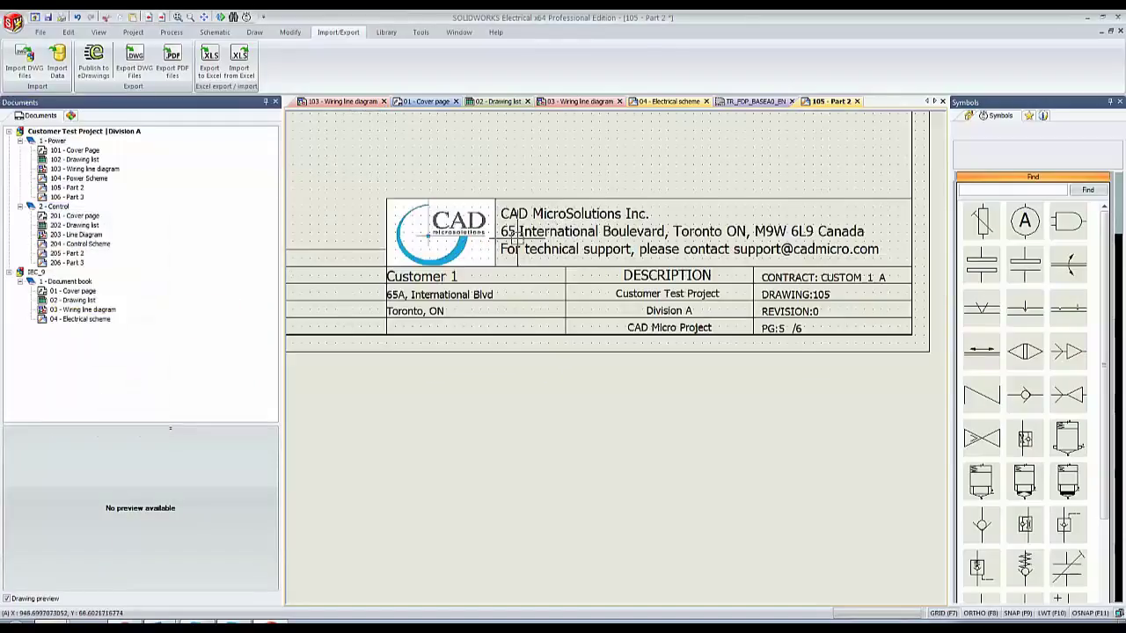
scroll(571, 333, down, 2)
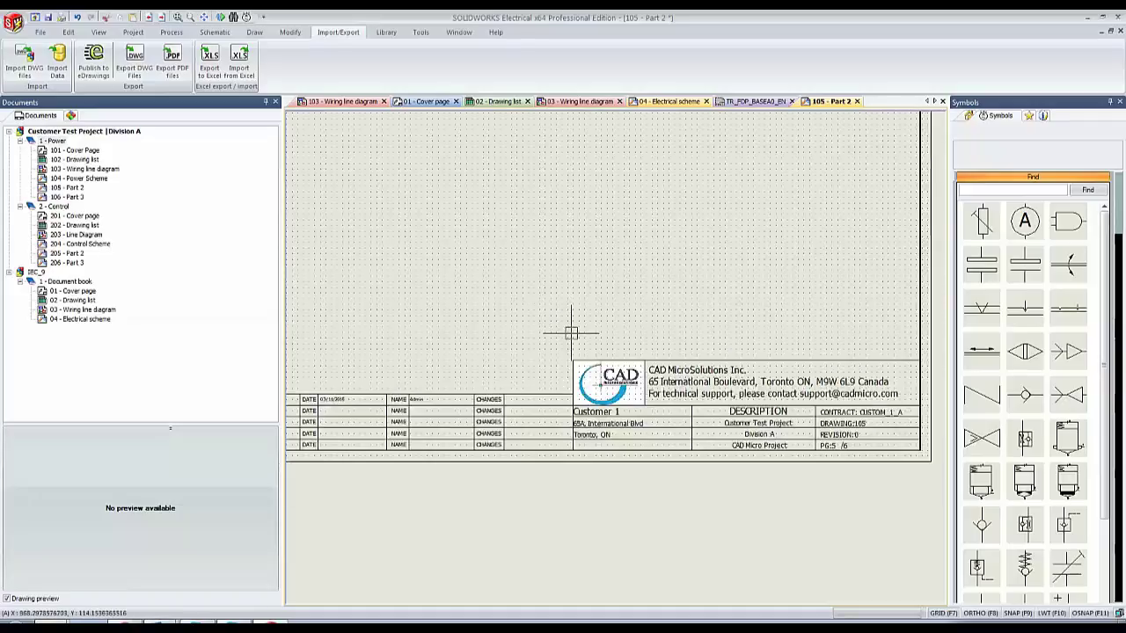
scroll(571, 334, down, 2)
double_click(71, 151)
scroll(586, 308, up, 4)
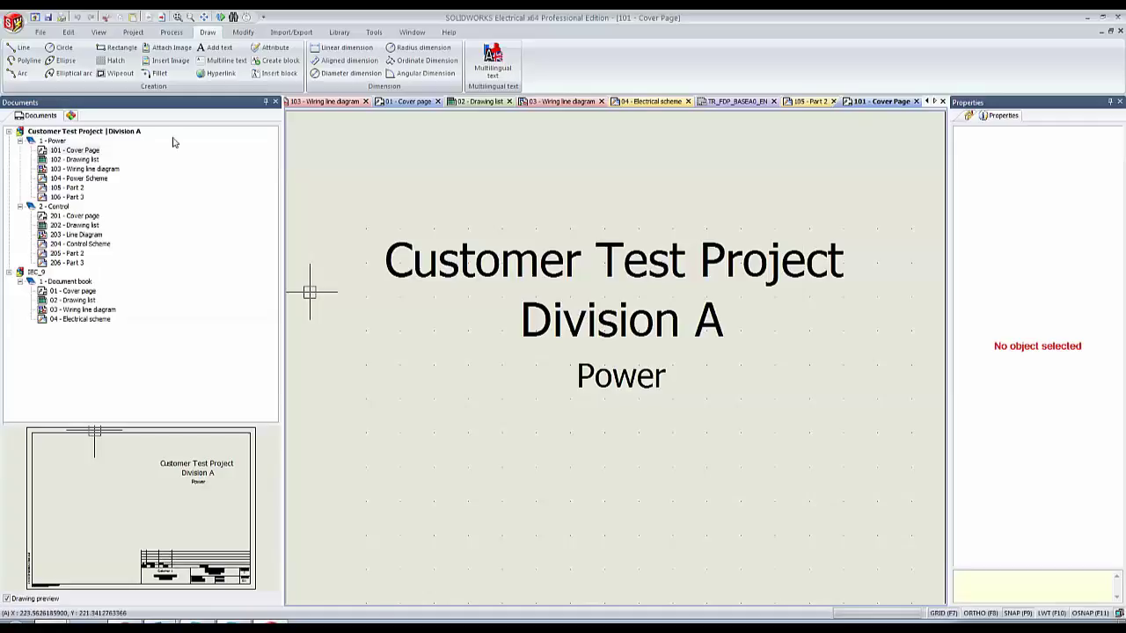
Change the English description of book 1 to "Power | Single Phase".
right_click(57, 141)
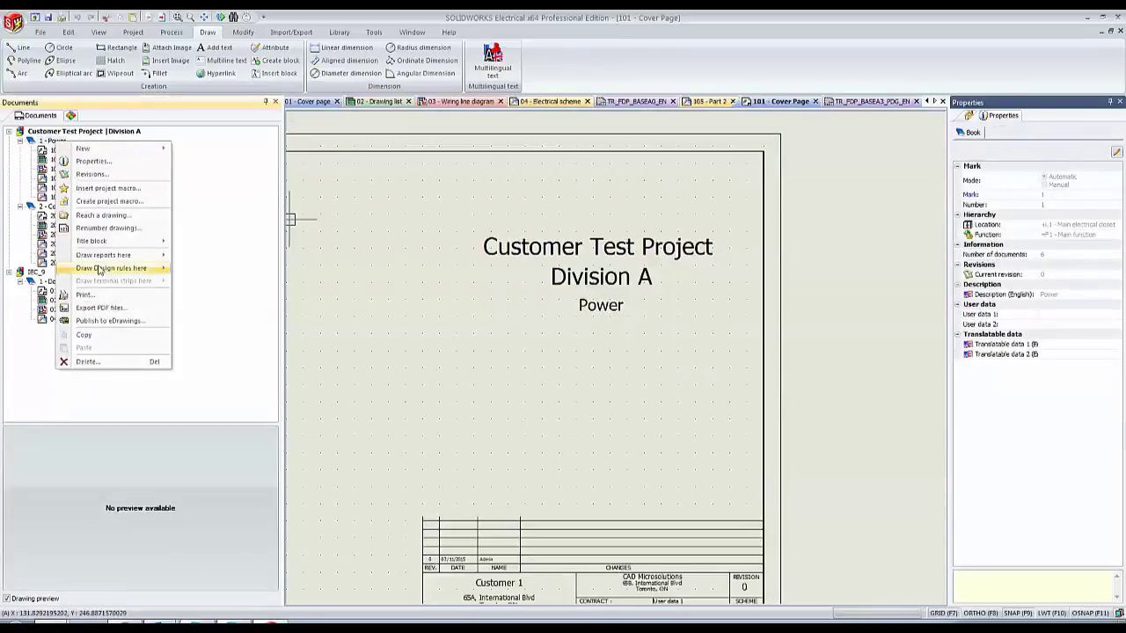
click(90, 163)
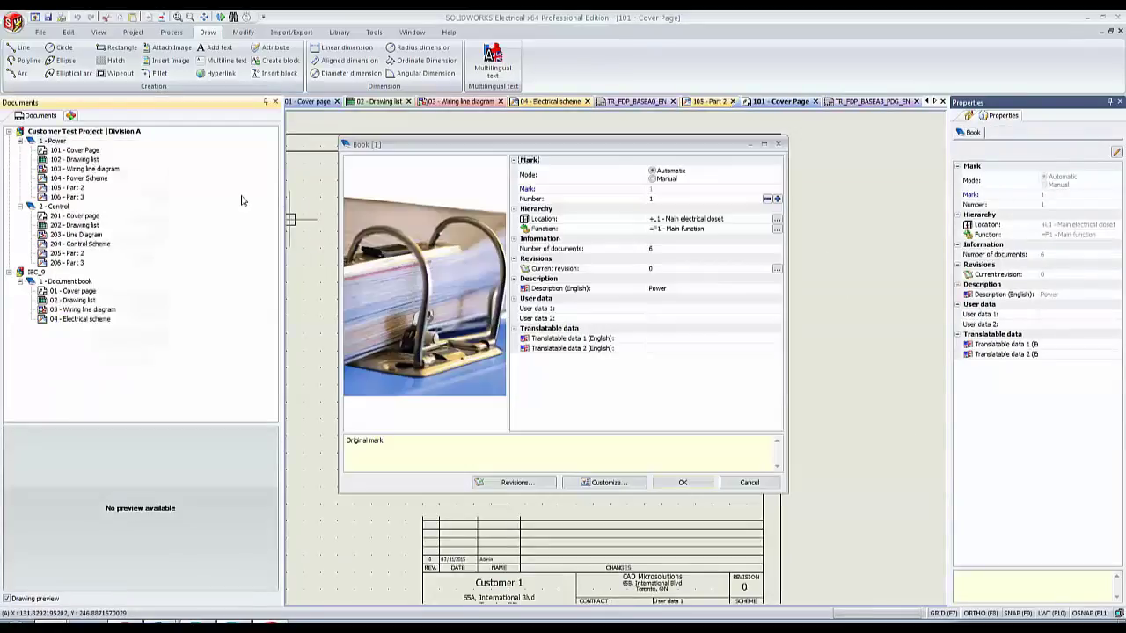
click(673, 293)
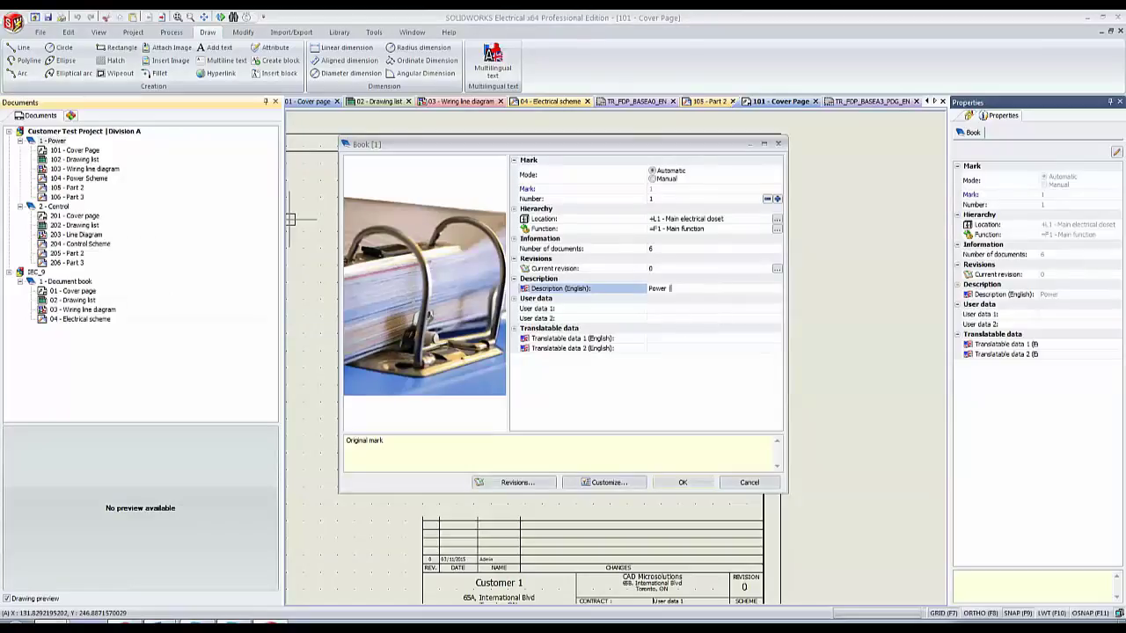
text(| Single Phase)
click(675, 483)
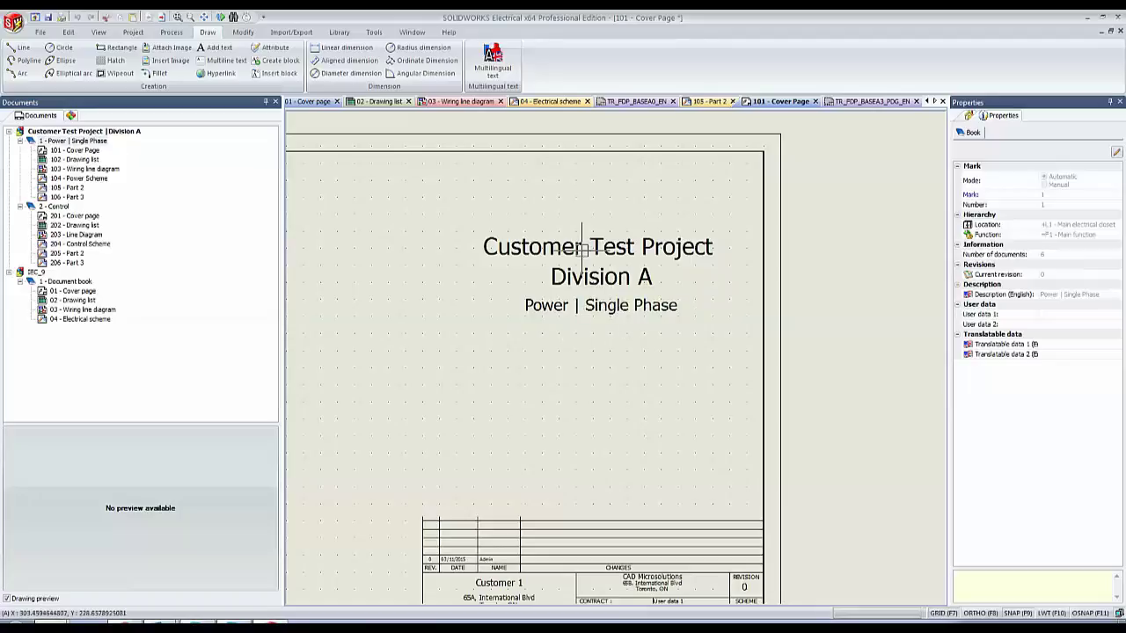
mouse_move(392, 199)
mouse_down()
mouse_move(509, 247)
mouse_move(739, 284)
mouse_move(738, 295)
mouse_up()
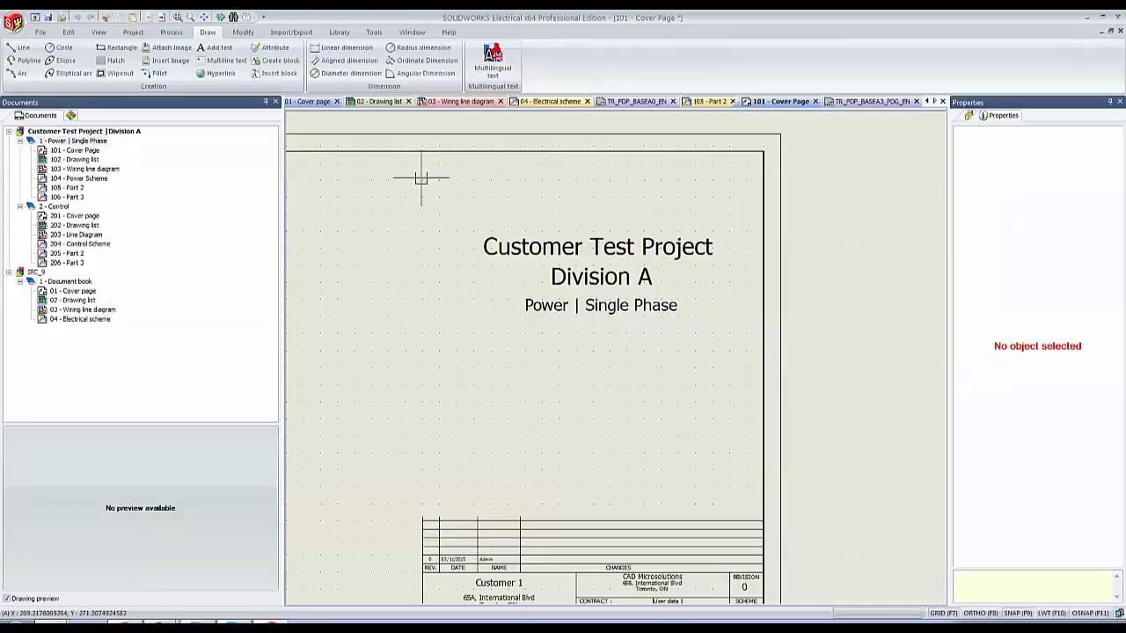
Convert the #BUNDLE_TZ_0_L1 attribute of the TR_FDP_BASEA3_PDG_EN title block into 2 multiple attributes with a distance of 2.4.
click(879, 101)
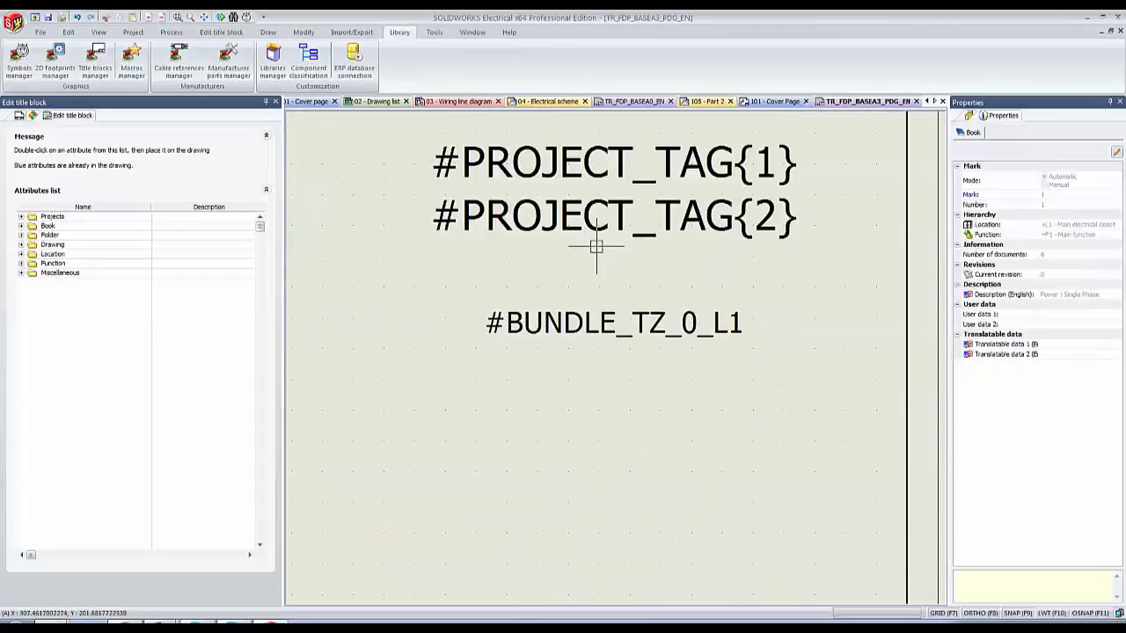
click(221, 34)
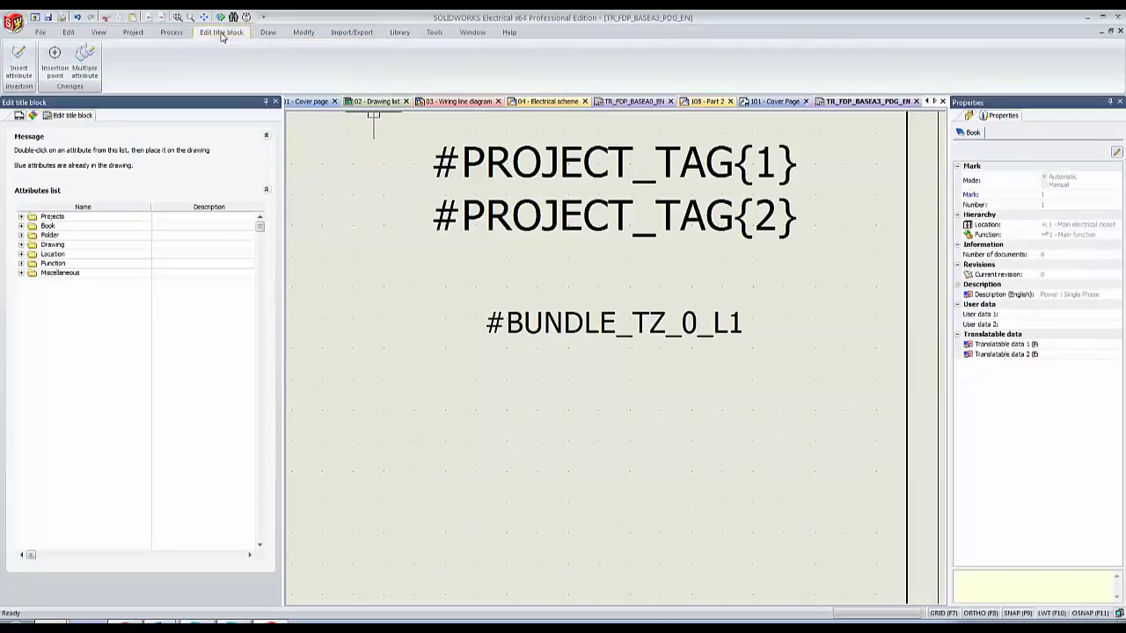
click(85, 63)
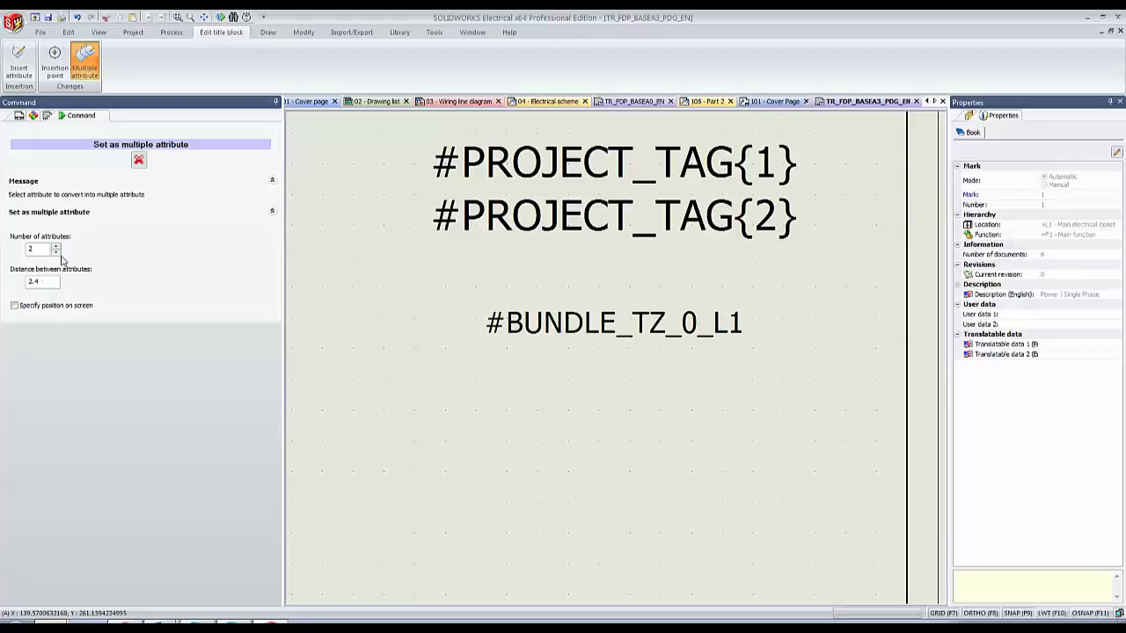
click(643, 328)
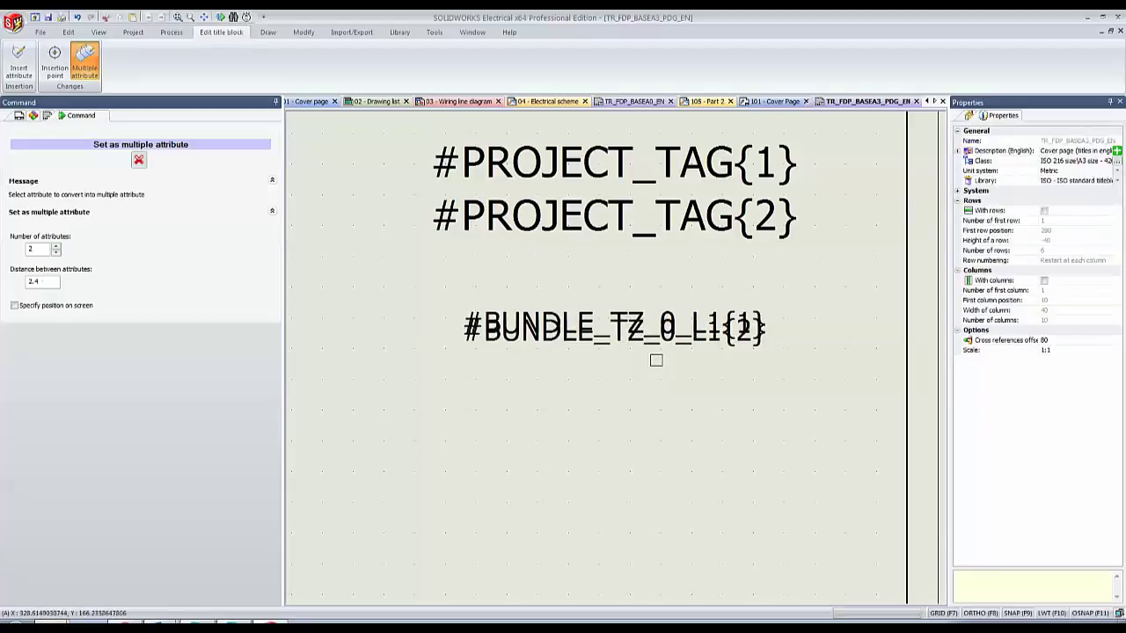
key(Escape)
Move the #BUNDLE_TZ_0_L1{2} attribute directly below #BUNDLE_TZ_0_L1{1} so the two lines no longer overlap.
click(646, 342)
drag(646, 342, 644, 382)
click(620, 312)
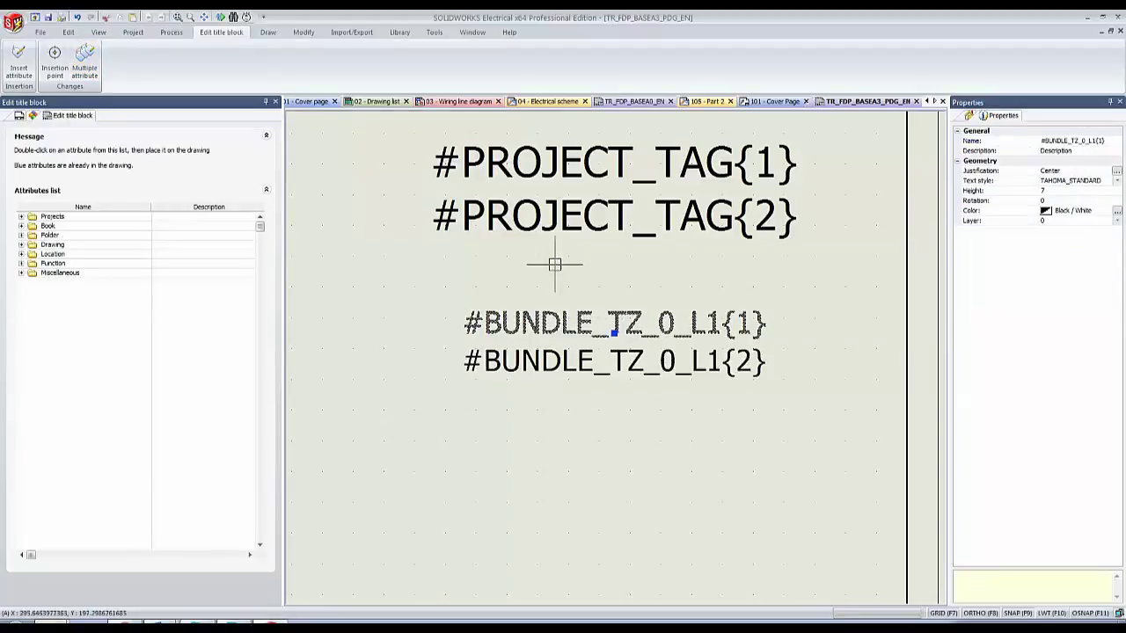
key(Escape)
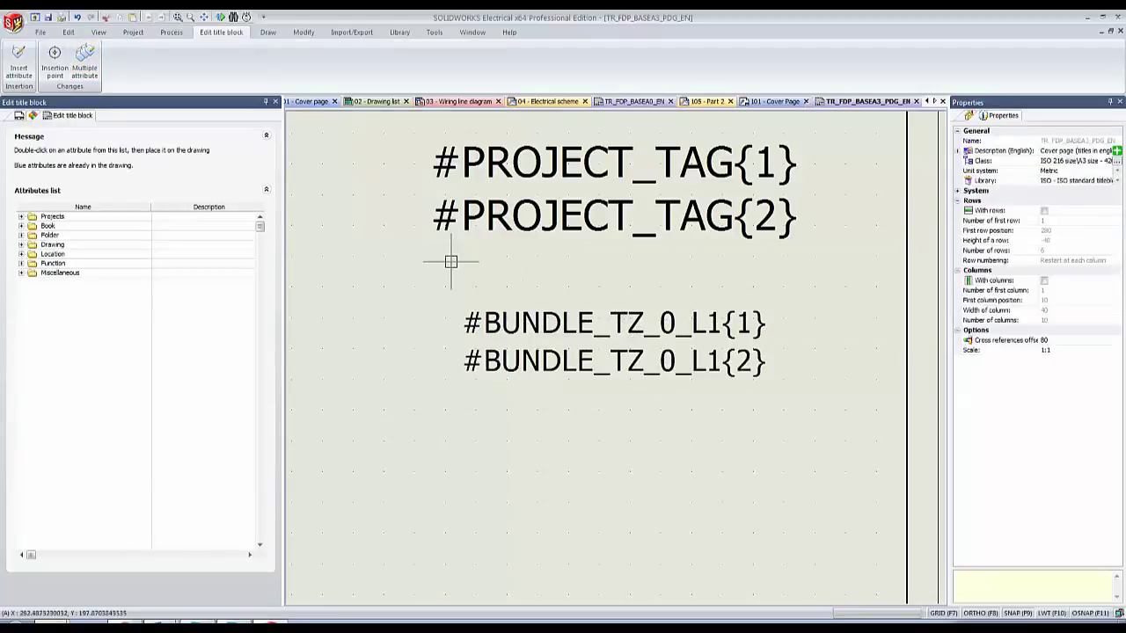
Save the edited cover page title block and return to 101 - Cover Page with the project's document tree shown.
click(40, 34)
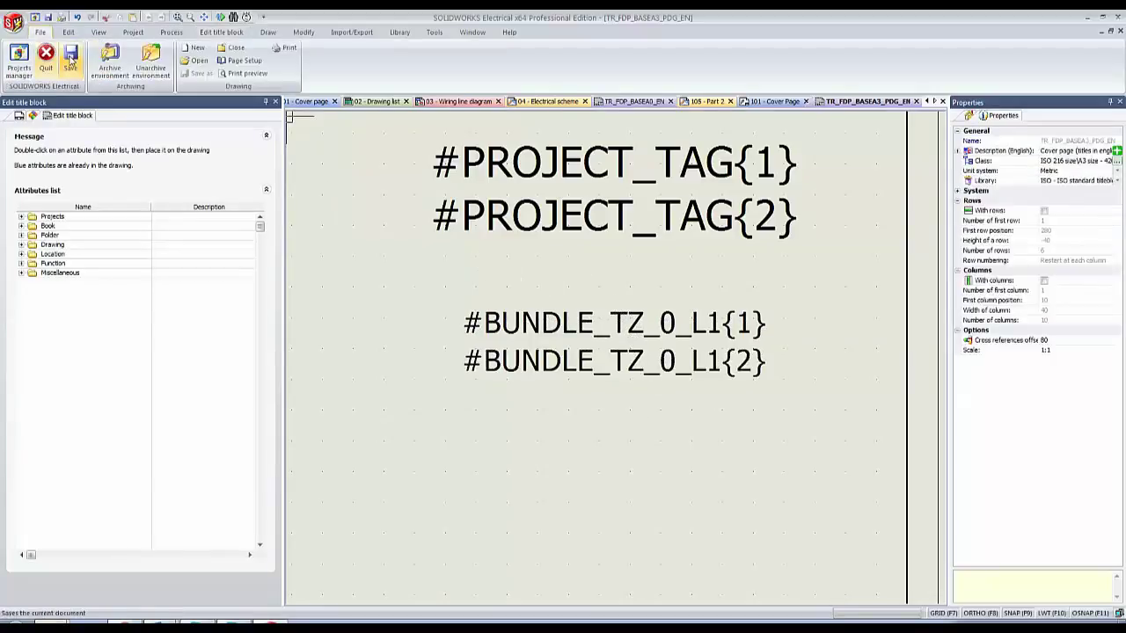
click(762, 104)
click(18, 116)
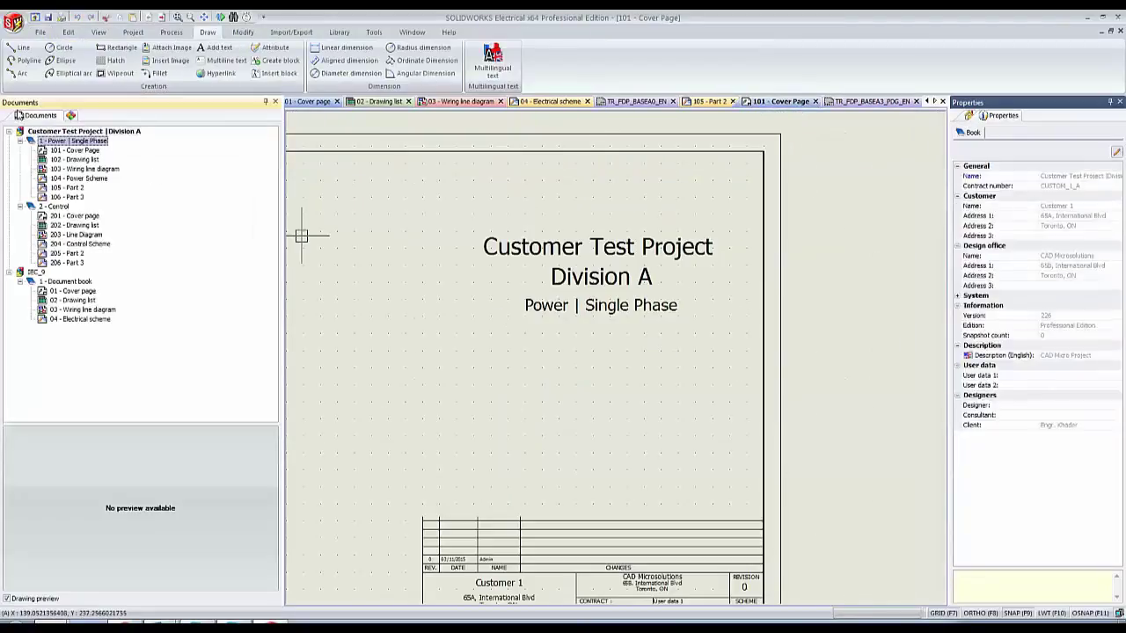
Update the title block of 101 - Cover Page, confirm the update and view the split book description.
right_click(78, 151)
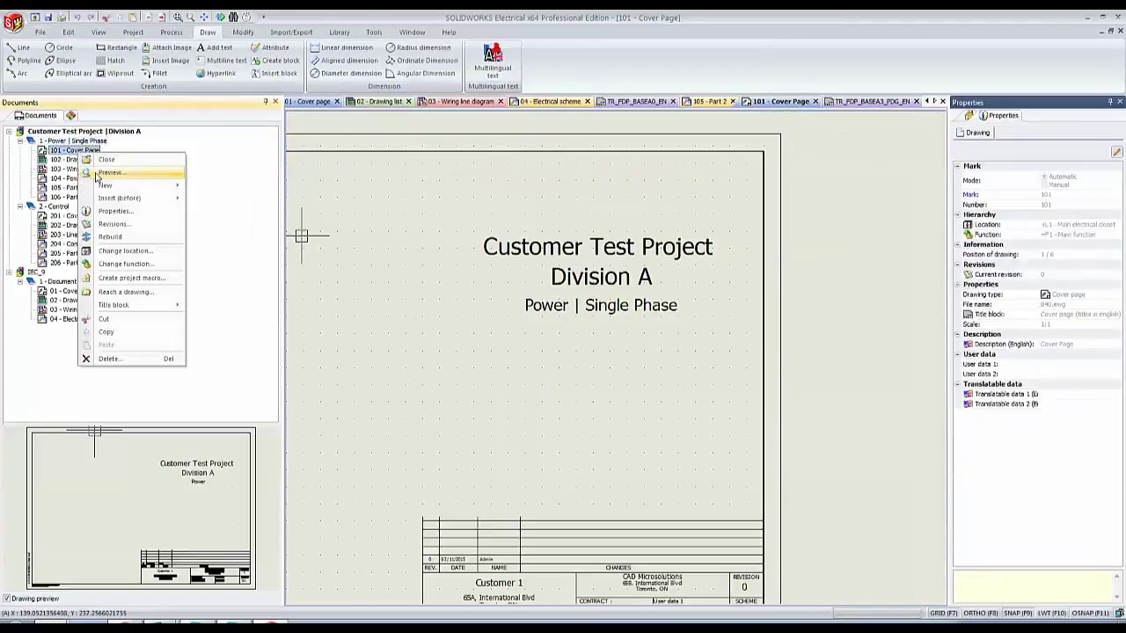
mouse_move(130, 201)
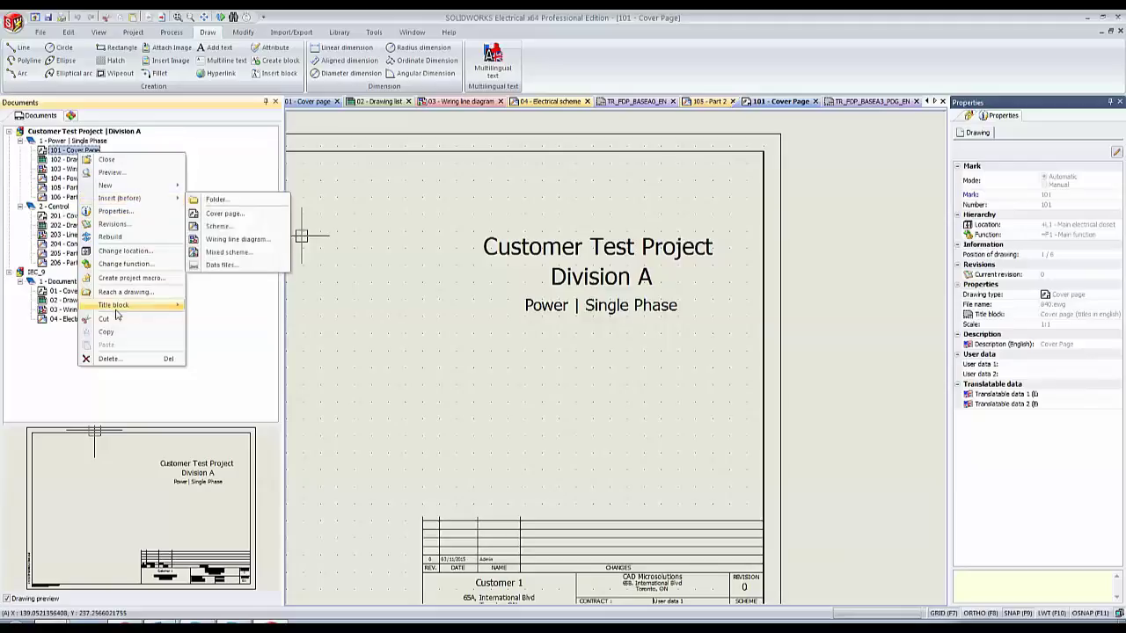
mouse_move(114, 304)
click(216, 311)
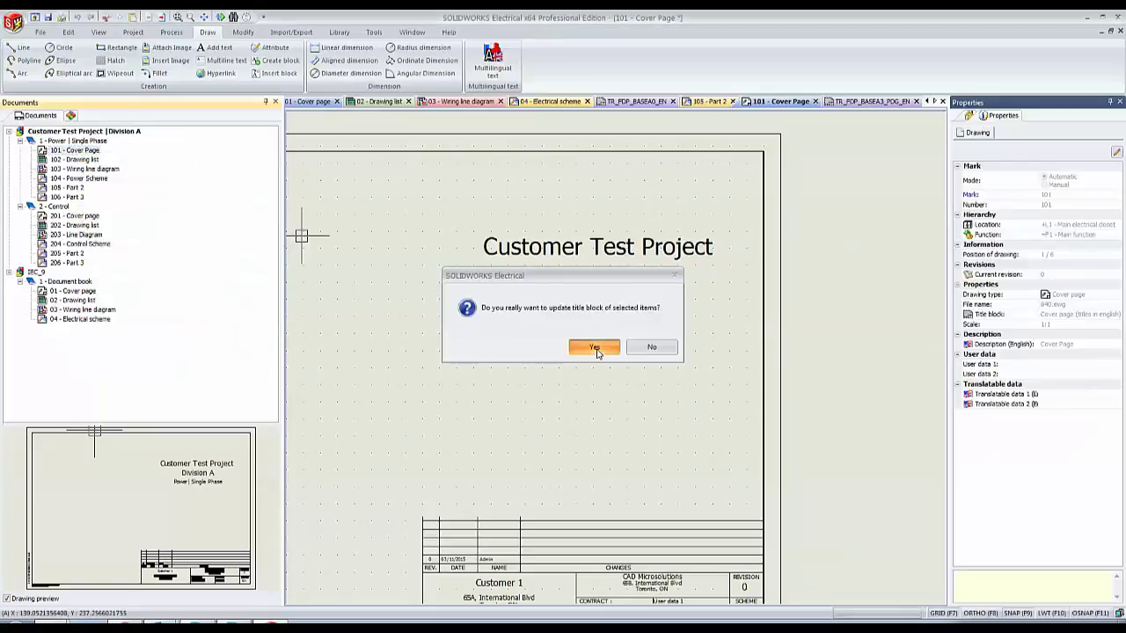
click(595, 347)
scroll(624, 377, up, 3)
scroll(556, 306, down, 6)
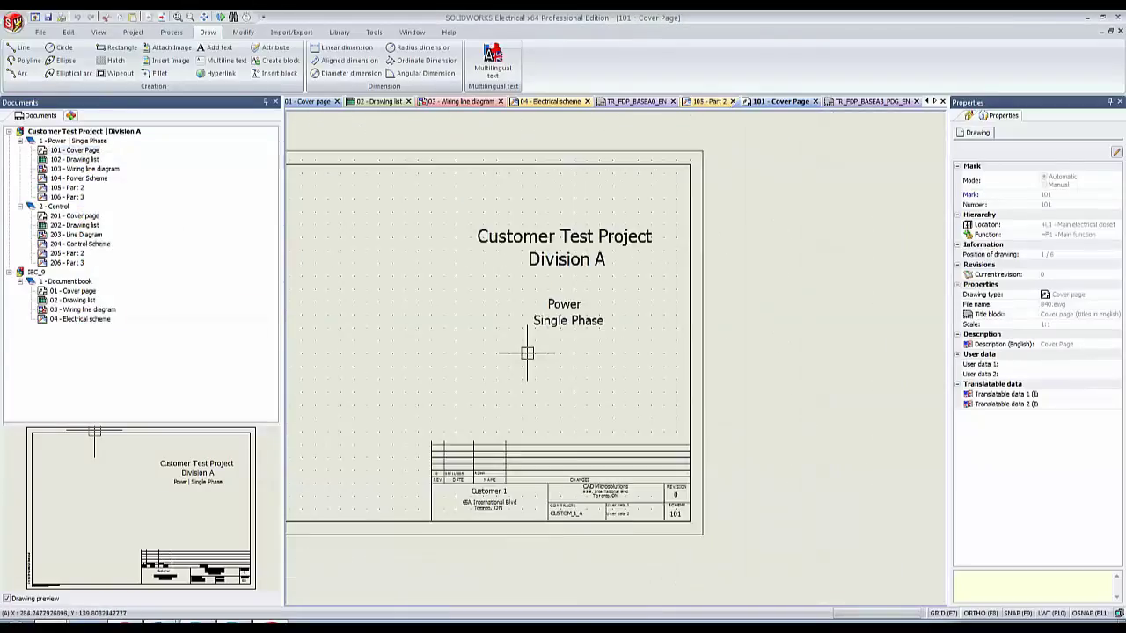
Examine the split project and book descriptions on 101 - Cover Page against the project and book names in the document tree.
scroll(915, 423, down, 1)
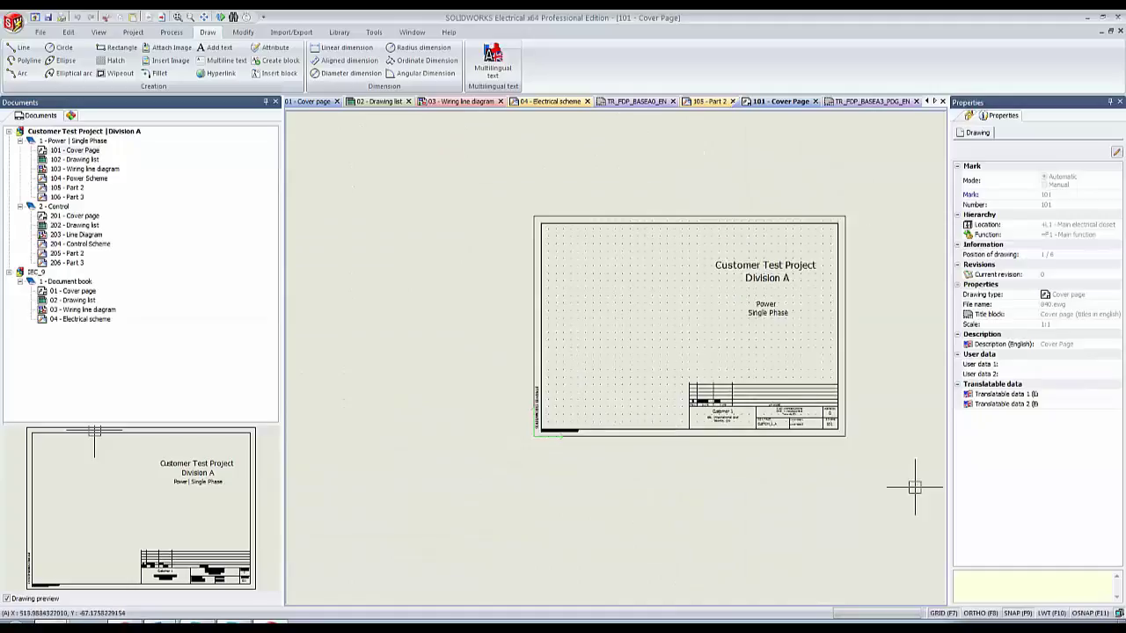
middle_drag(625, 275, 546, 261)
mouse_move(363, 177)
mouse_down()
mouse_move(486, 237)
mouse_move(832, 453)
mouse_up()
scroll(620, 445, up, 4)
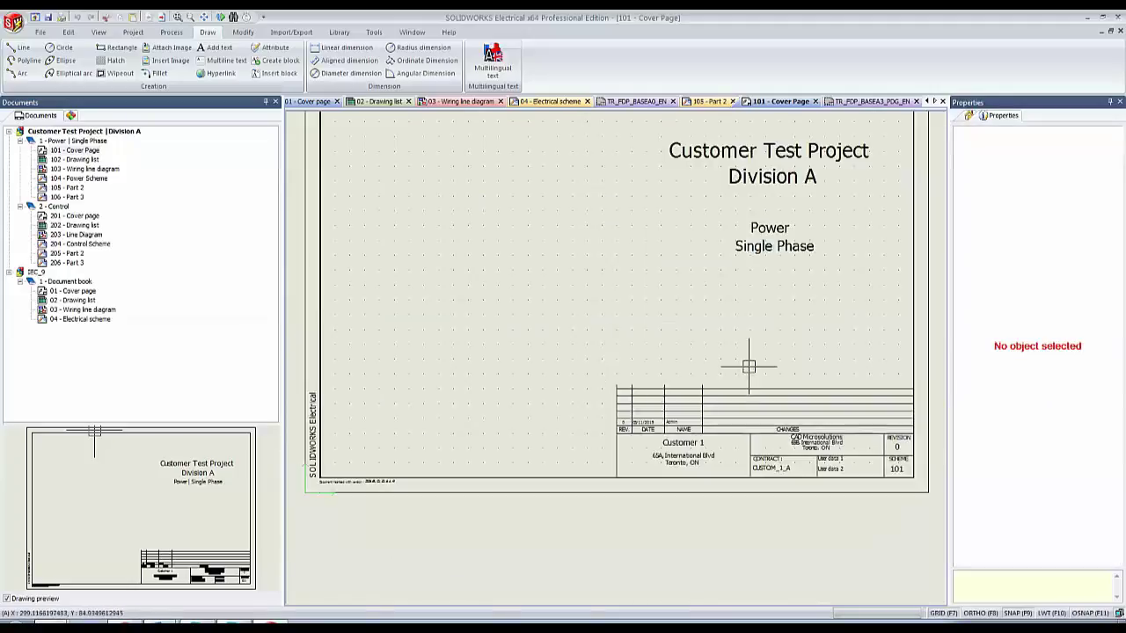
click(72, 153)
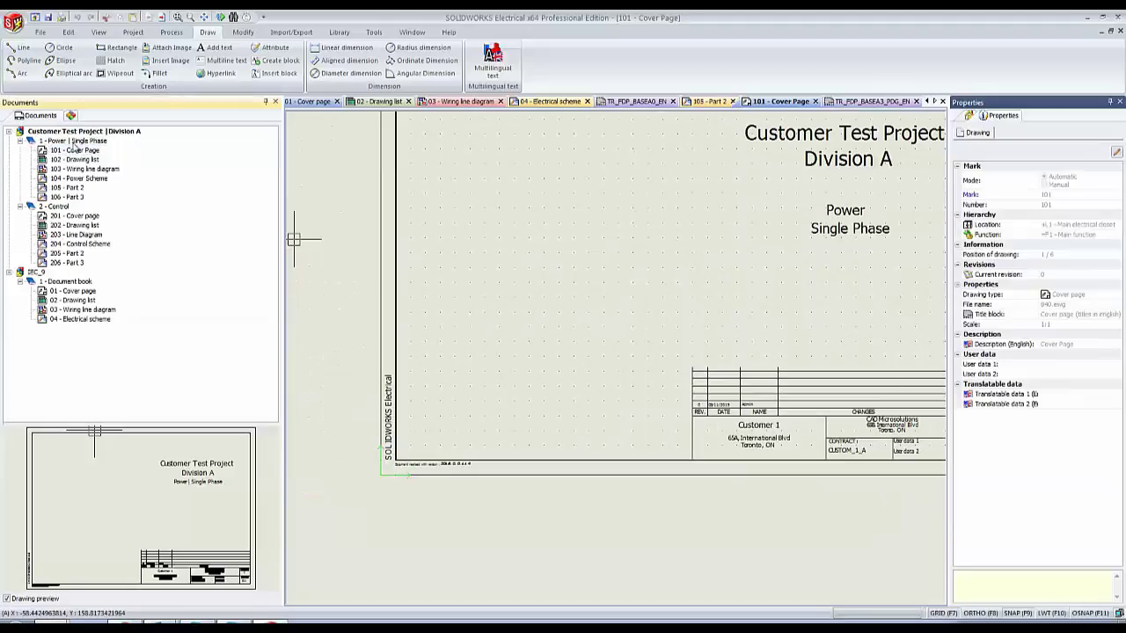
middle_drag(614, 303, 482, 325)
scroll(668, 334, down, 1)
mouse_move(422, 248)
middle_down()
mouse_move(668, 333)
mouse_move(566, 266)
mouse_move(539, 264)
middle_up()
scroll(669, 334, down, 2)
mouse_move(361, 151)
mouse_down()
mouse_move(930, 537)
mouse_move(917, 529)
mouse_up()
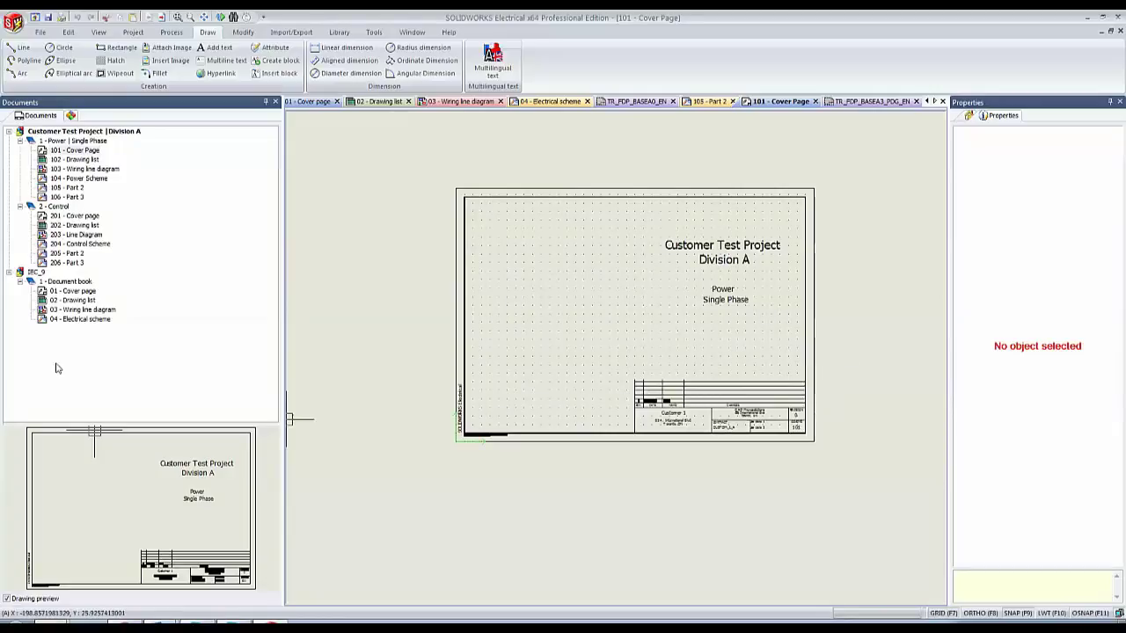
drag(418, 164, 895, 494)
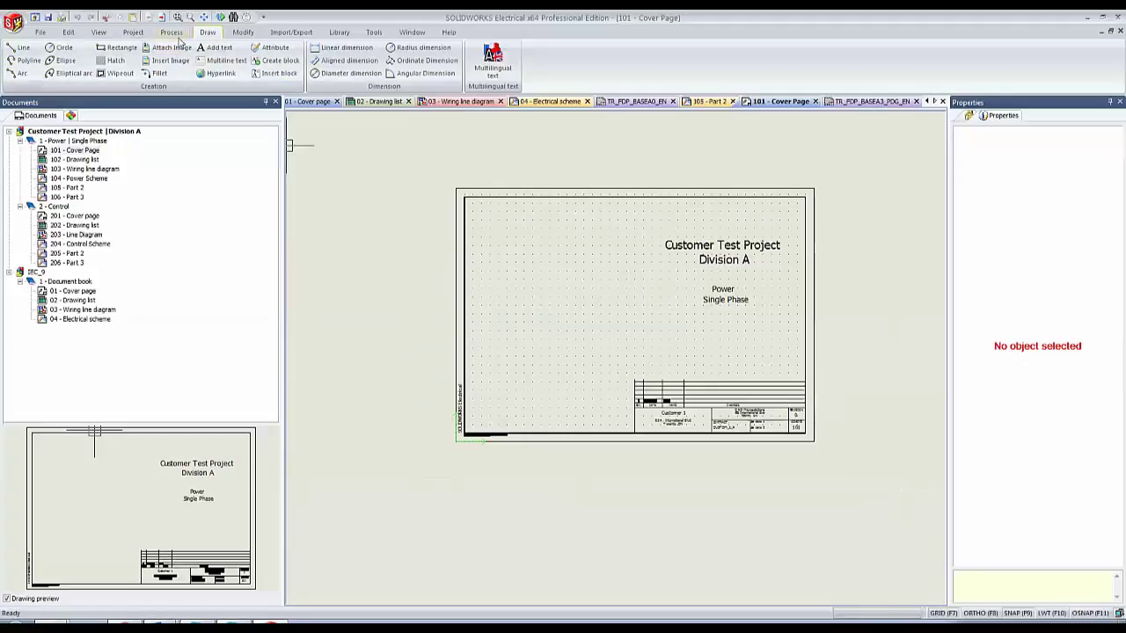
Open the project's wire style configuration and review the wire styles in the Electrical, Hydraulic and Pneumatic numbering groups.
click(131, 32)
click(90, 64)
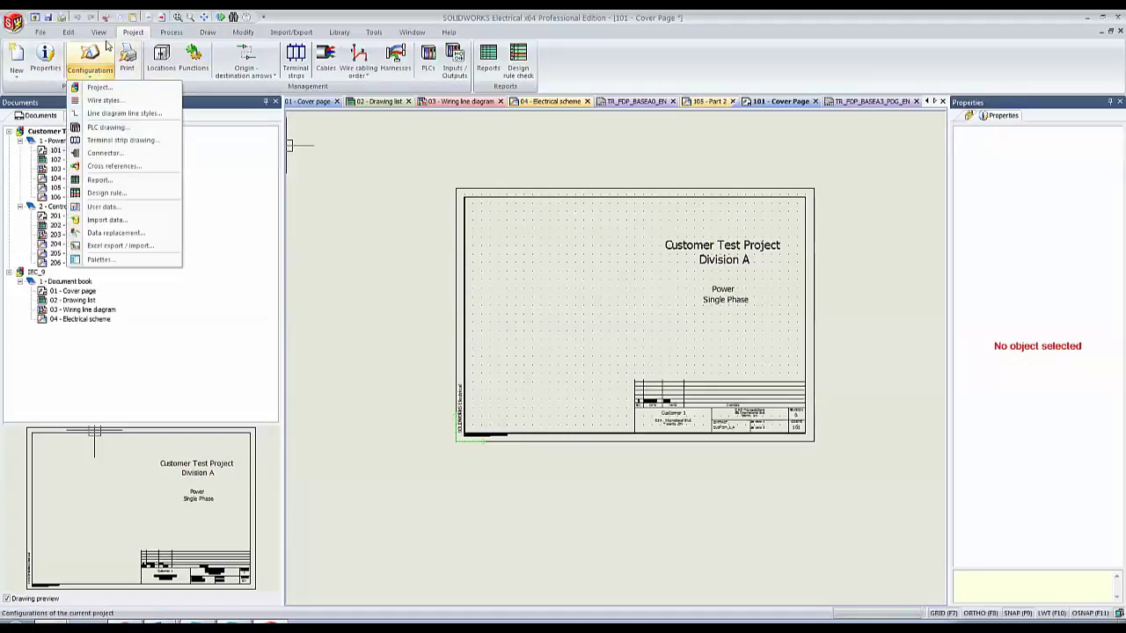
click(98, 100)
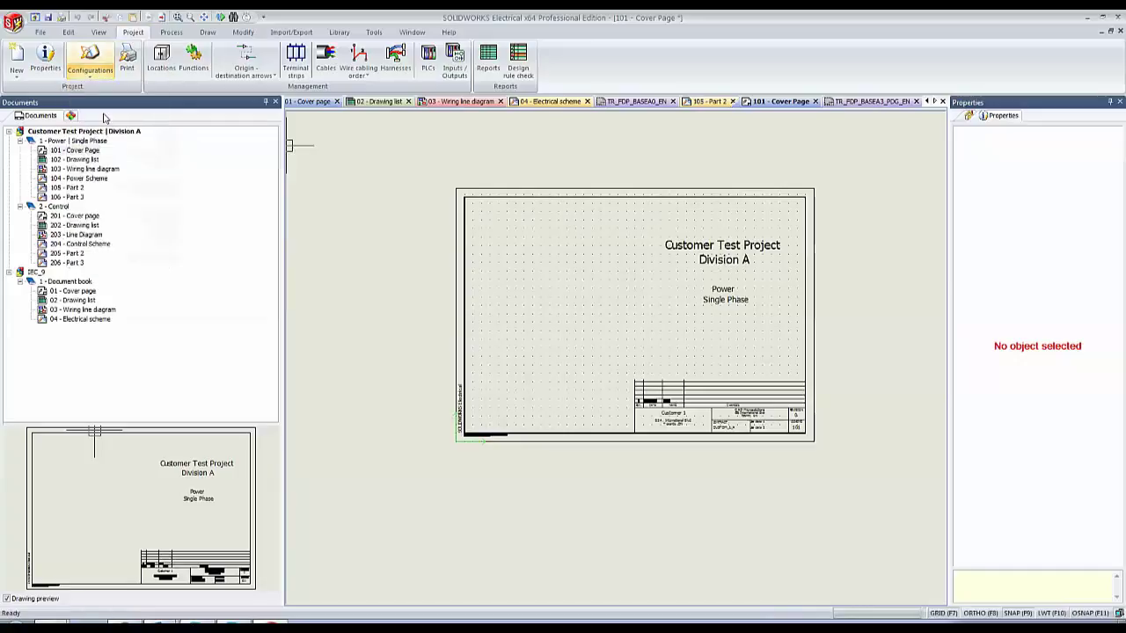
mouse_move(483, 325)
mouse_down()
mouse_move(483, 379)
mouse_move(481, 324)
mouse_up()
click(423, 300)
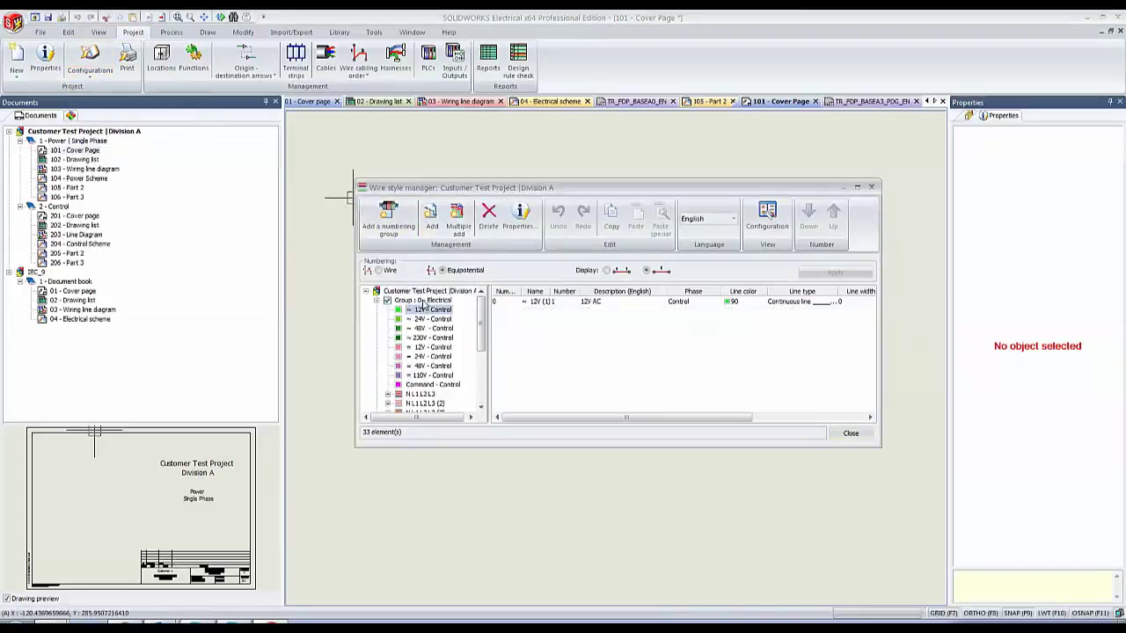
scroll(425, 395, down, 4)
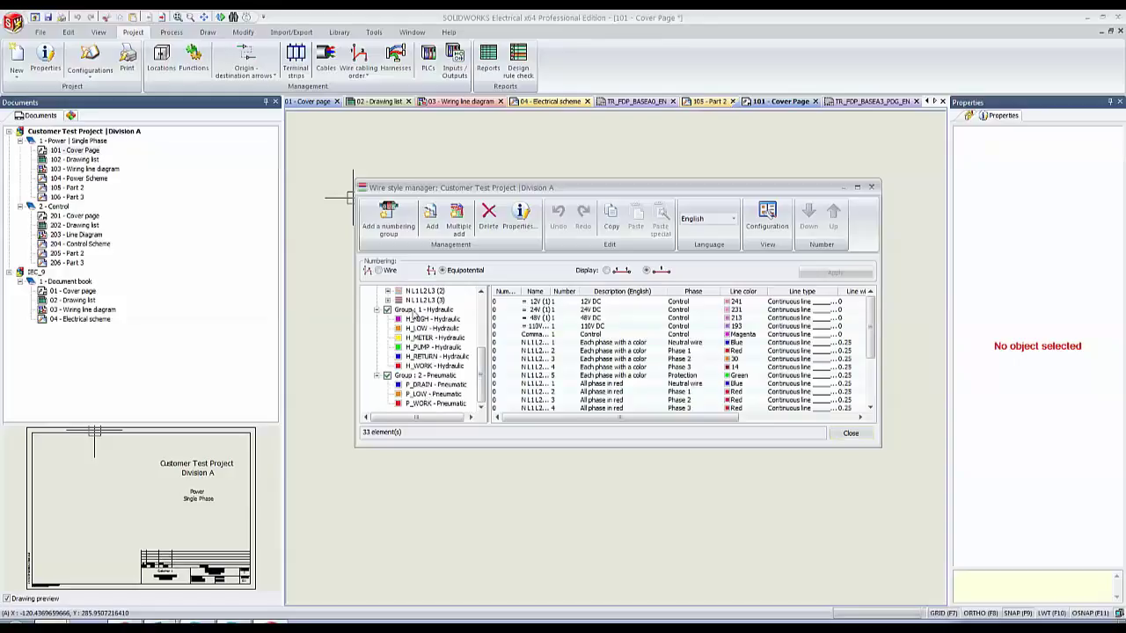
drag(486, 368, 483, 317)
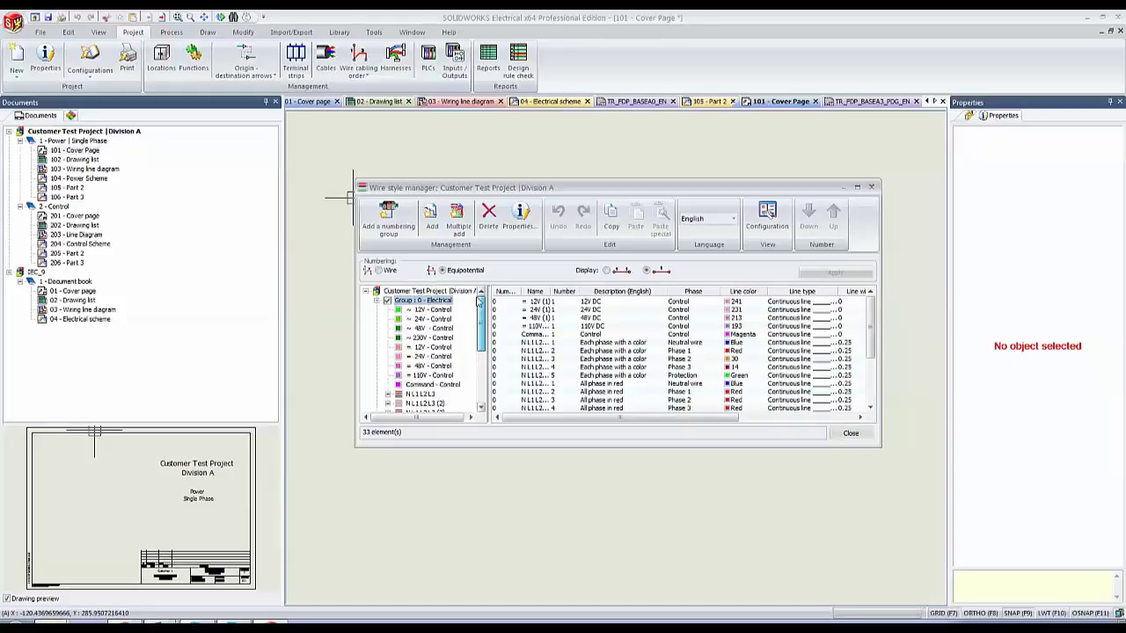
Add numbering group 3 to the wire styles and give it the English description "Control Wire Set".
click(388, 220)
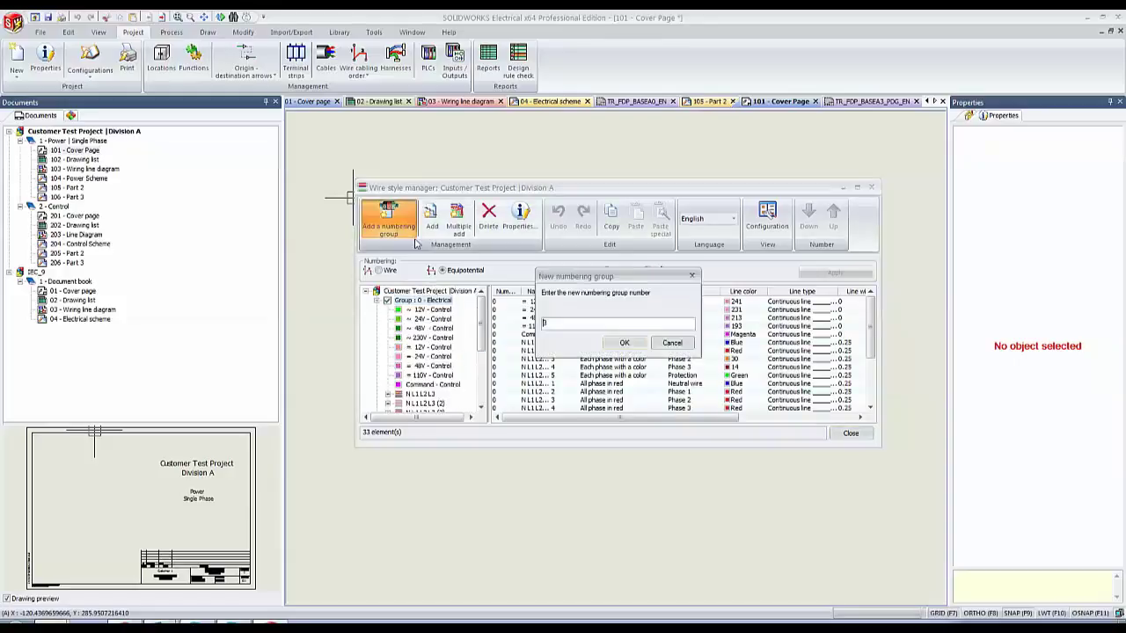
click(621, 343)
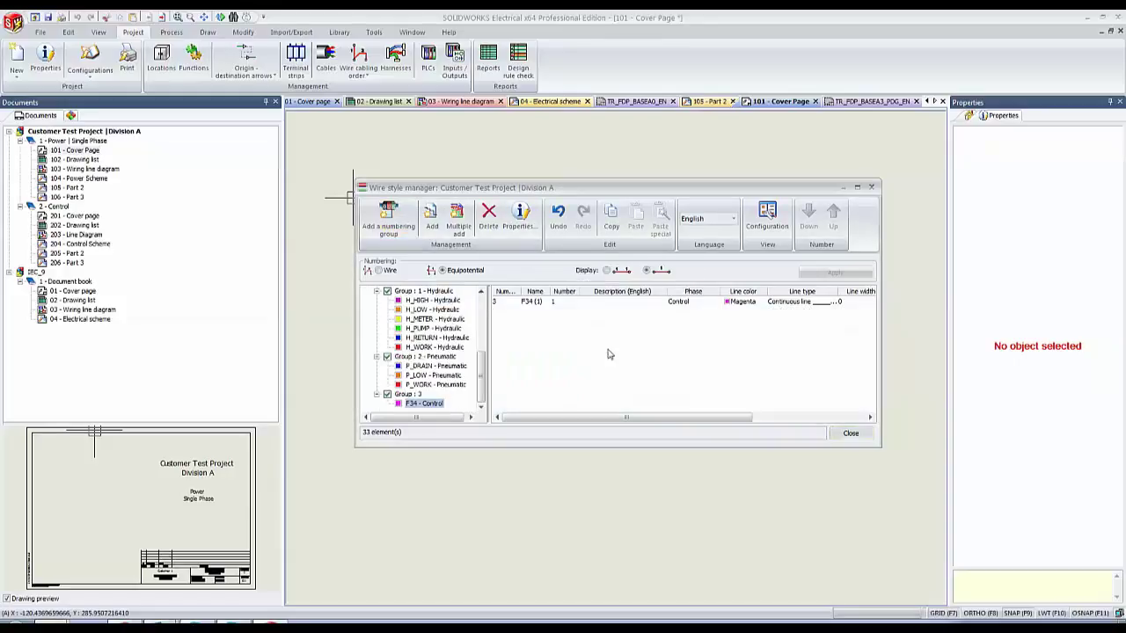
right_click(413, 395)
click(483, 517)
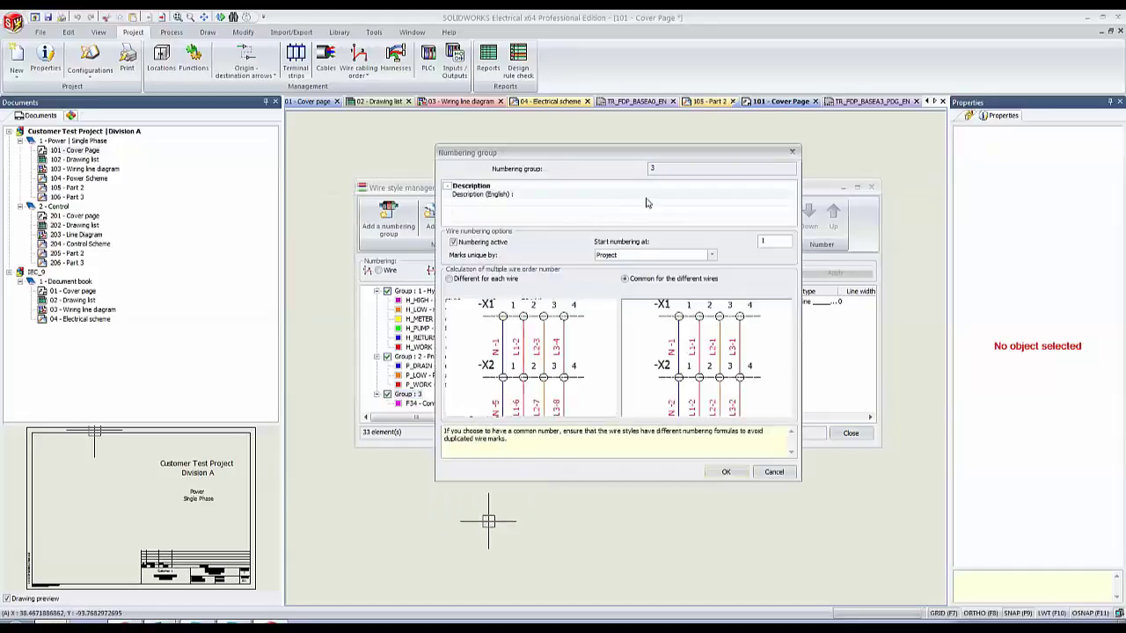
click(651, 194)
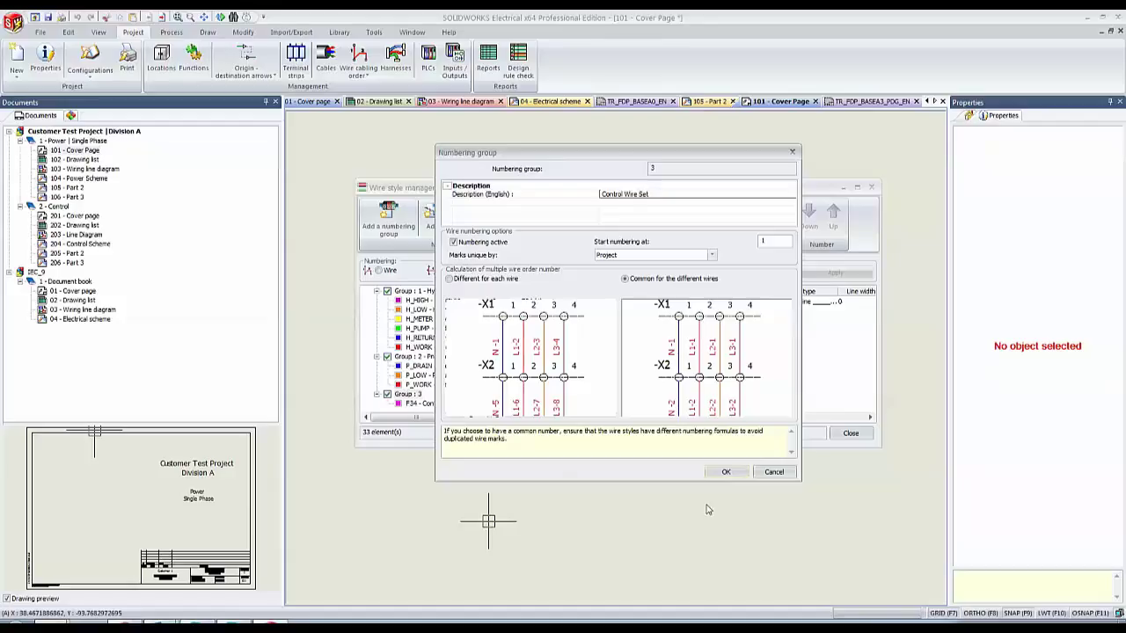
click(726, 473)
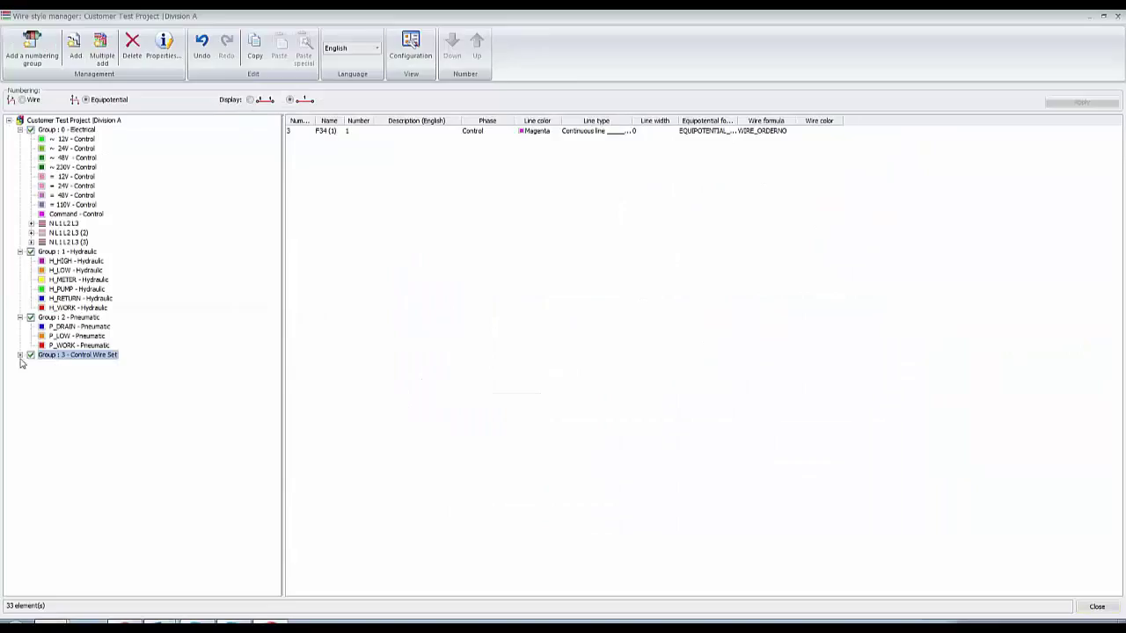
Add a second single wire style to the Control Wire Set group.
click(20, 355)
right_click(63, 359)
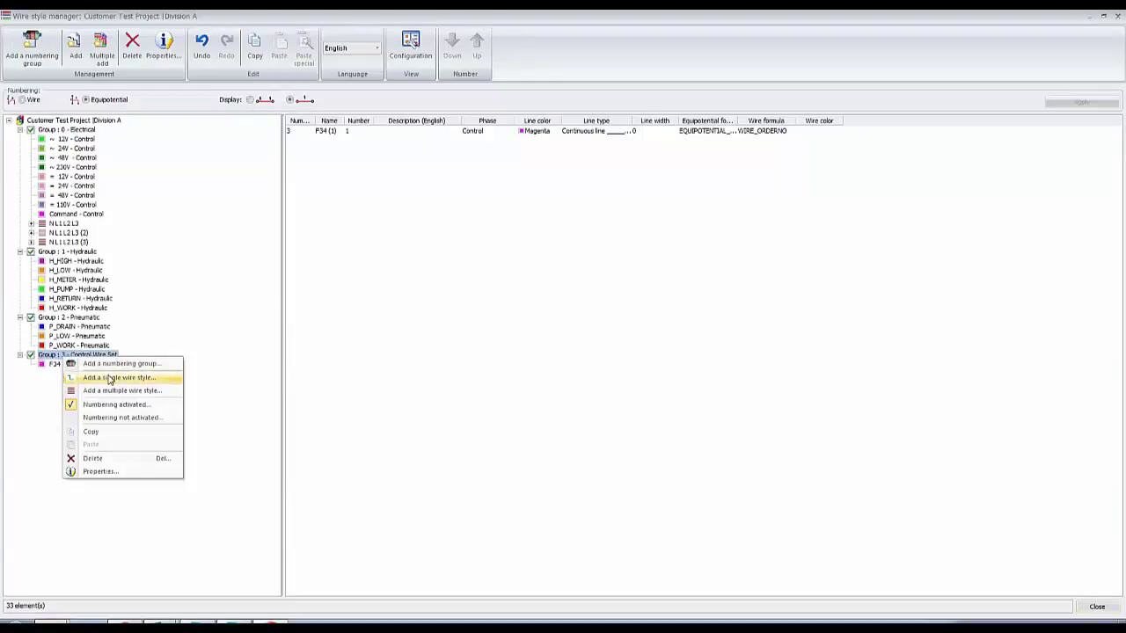
click(110, 378)
Set the line color of wire style F34 in the Control Wire Set group to red 242.
click(76, 366)
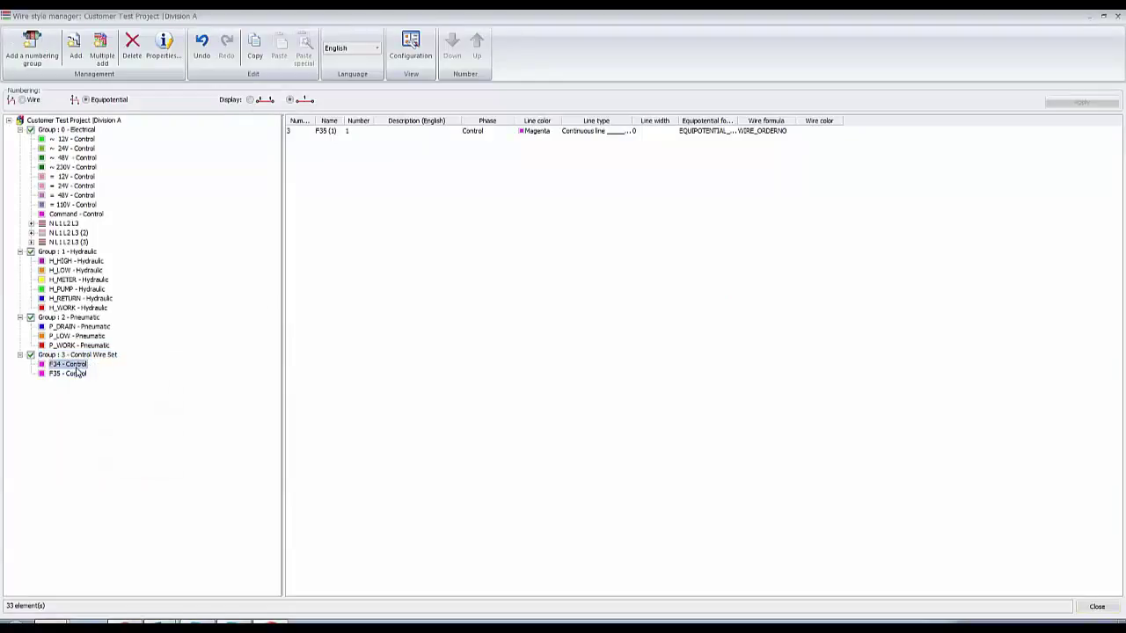
right_click(77, 365)
click(105, 443)
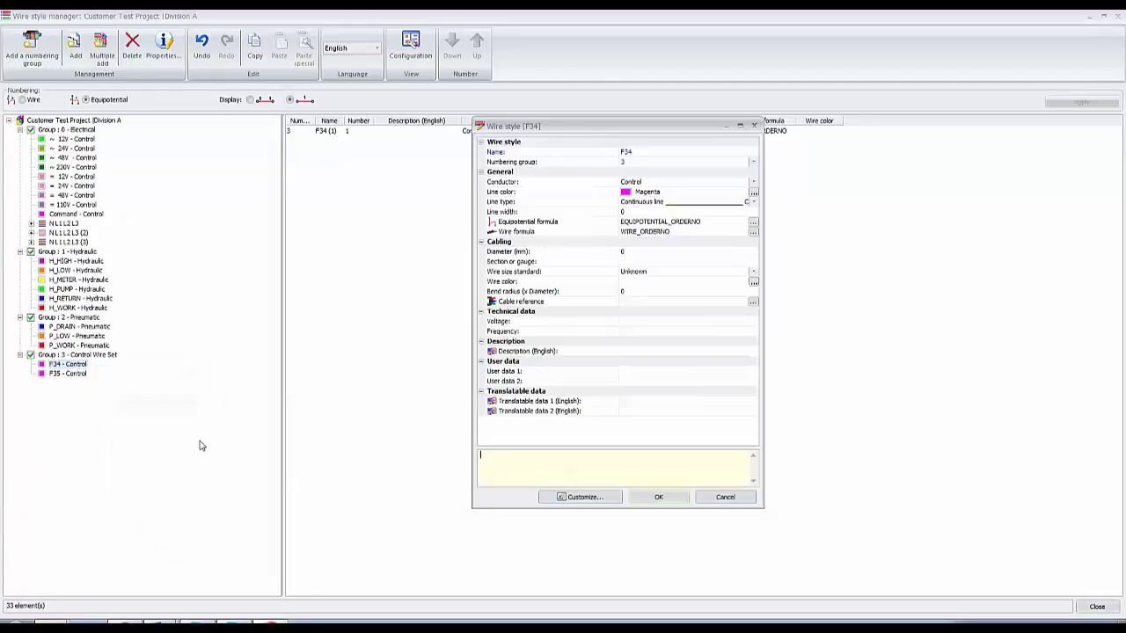
click(650, 194)
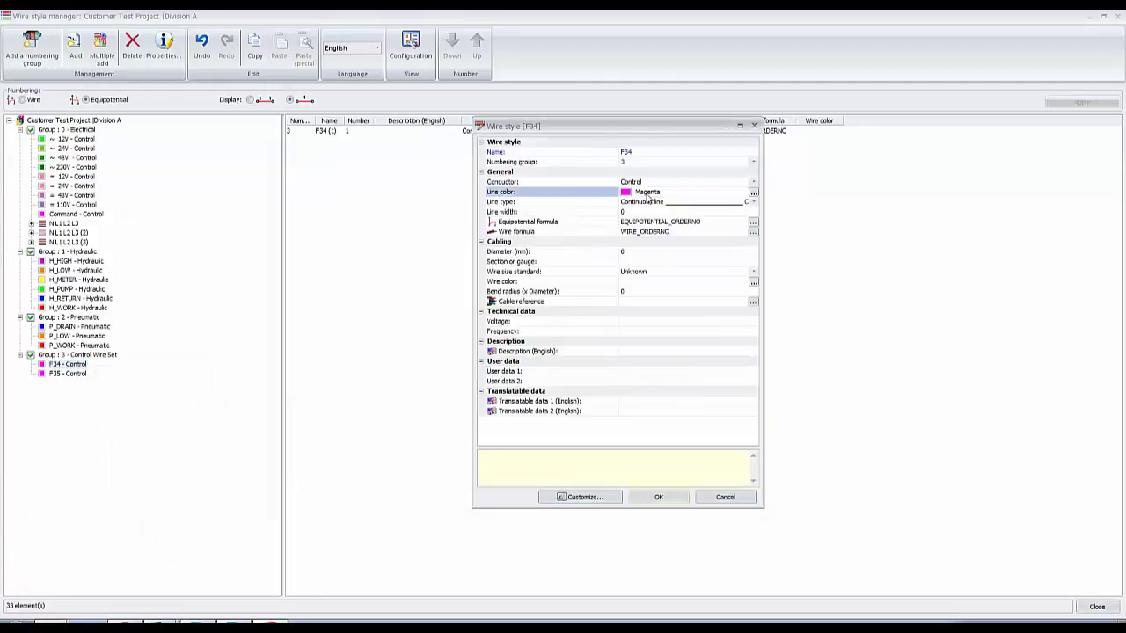
click(753, 194)
click(716, 274)
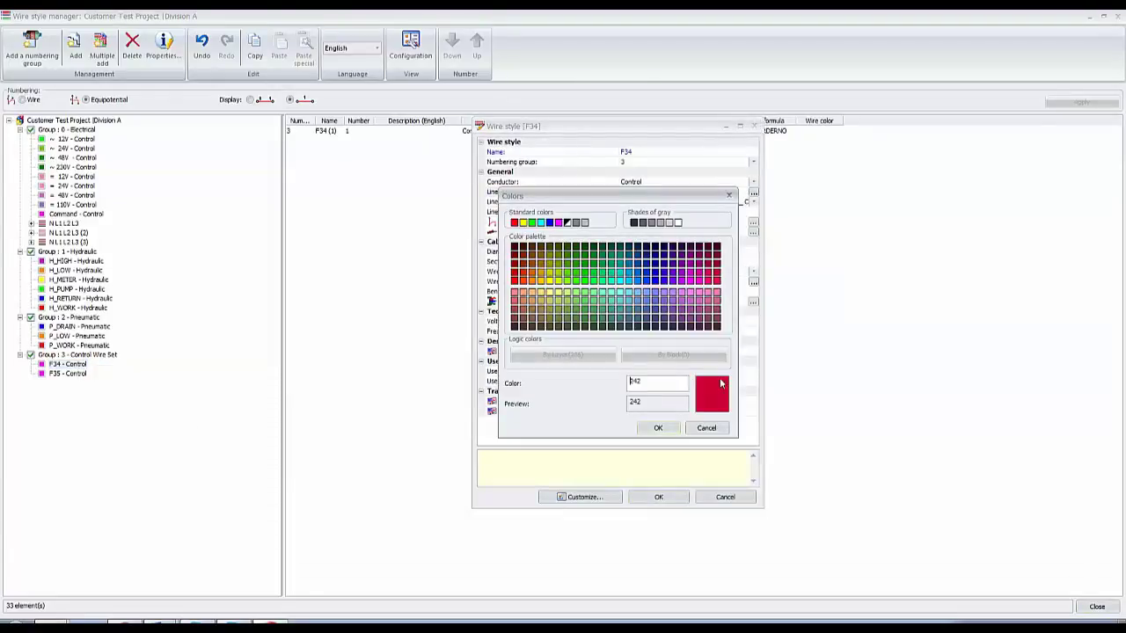
click(660, 428)
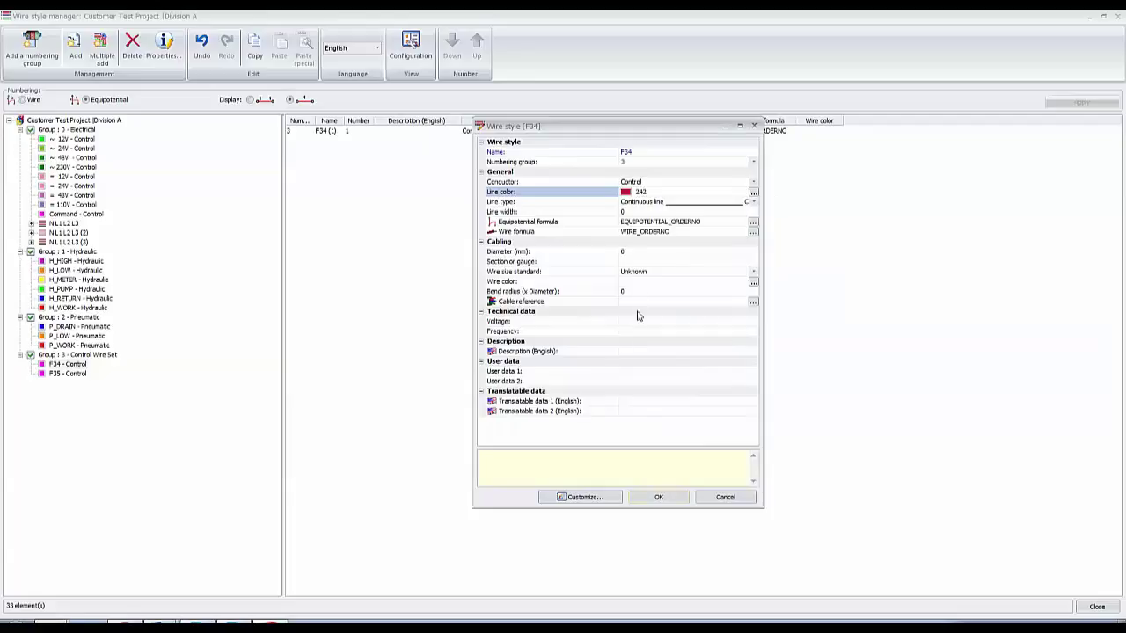
Give wire style F34 the English description "Supply" and the voltage 5V-DC, and apply its properties.
click(637, 353)
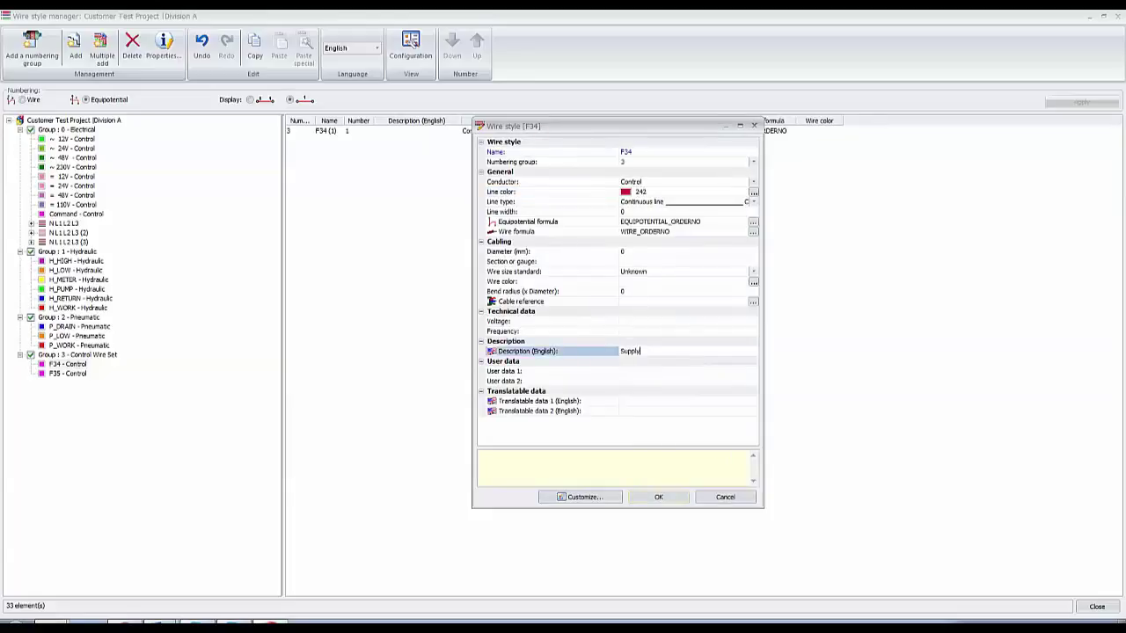
click(650, 321)
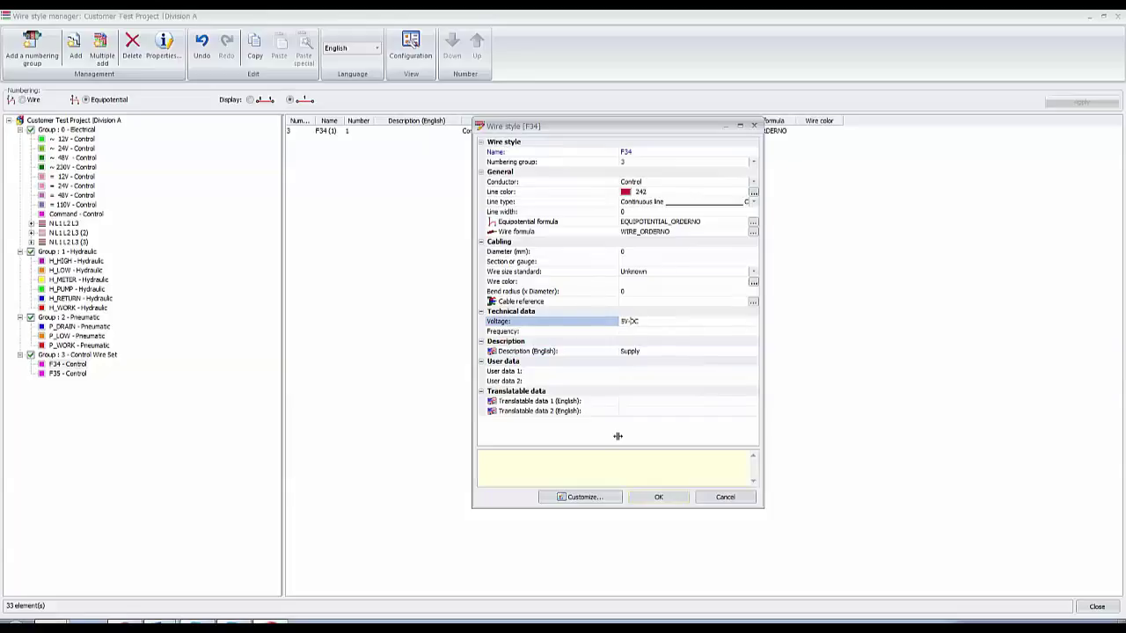
click(659, 497)
Set the conductor of wire style F35 to Neutral wire and its line color to green 94.
right_click(69, 376)
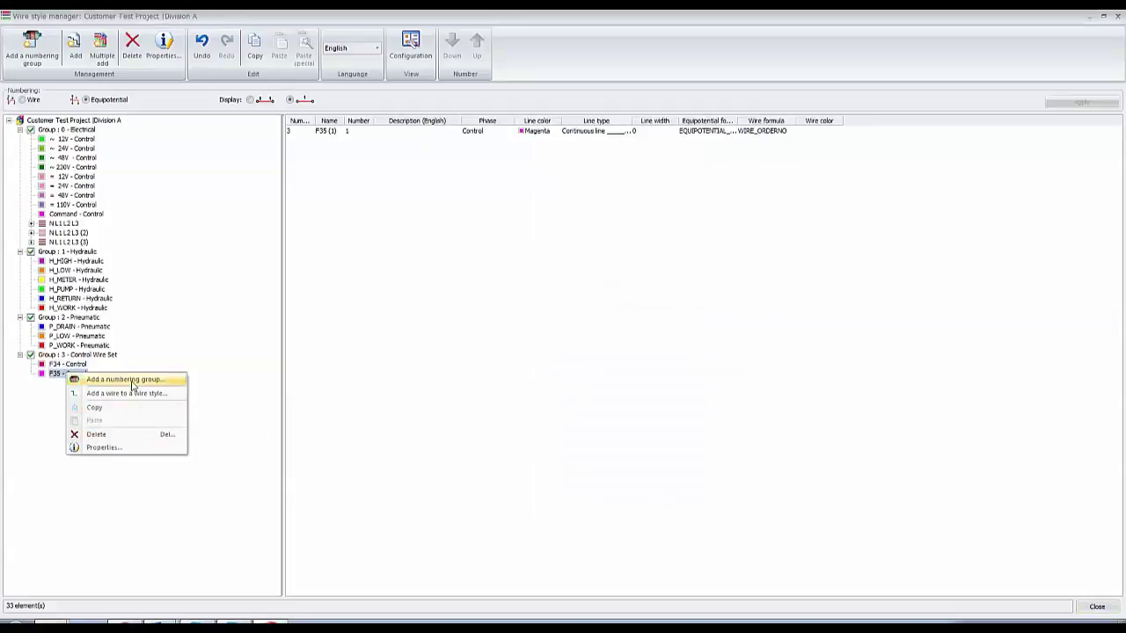
click(112, 447)
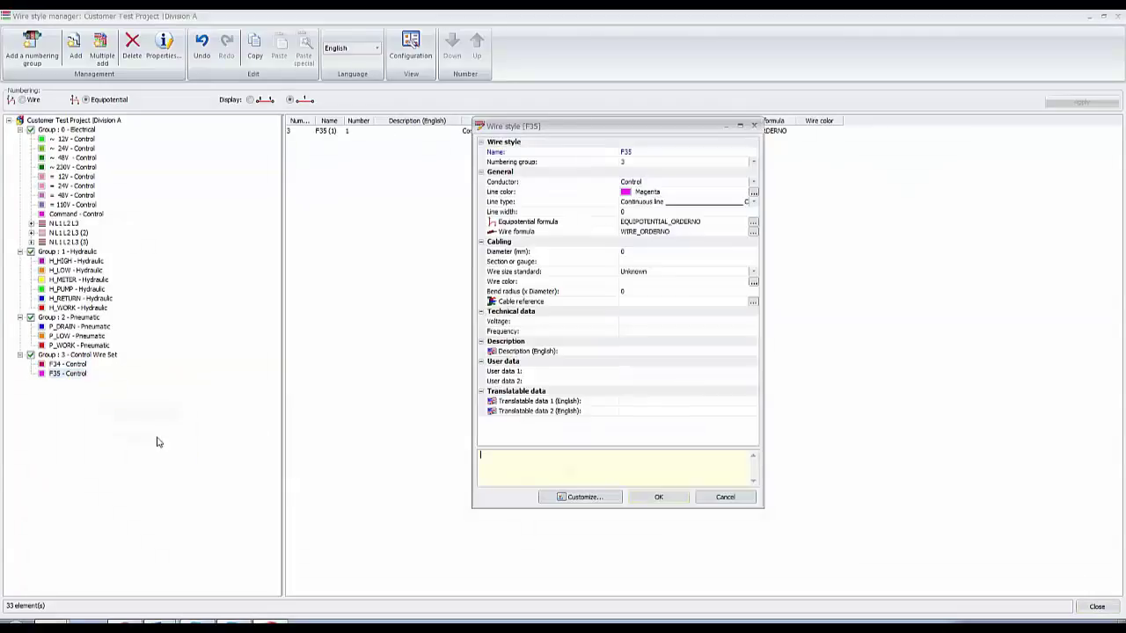
click(754, 183)
click(714, 188)
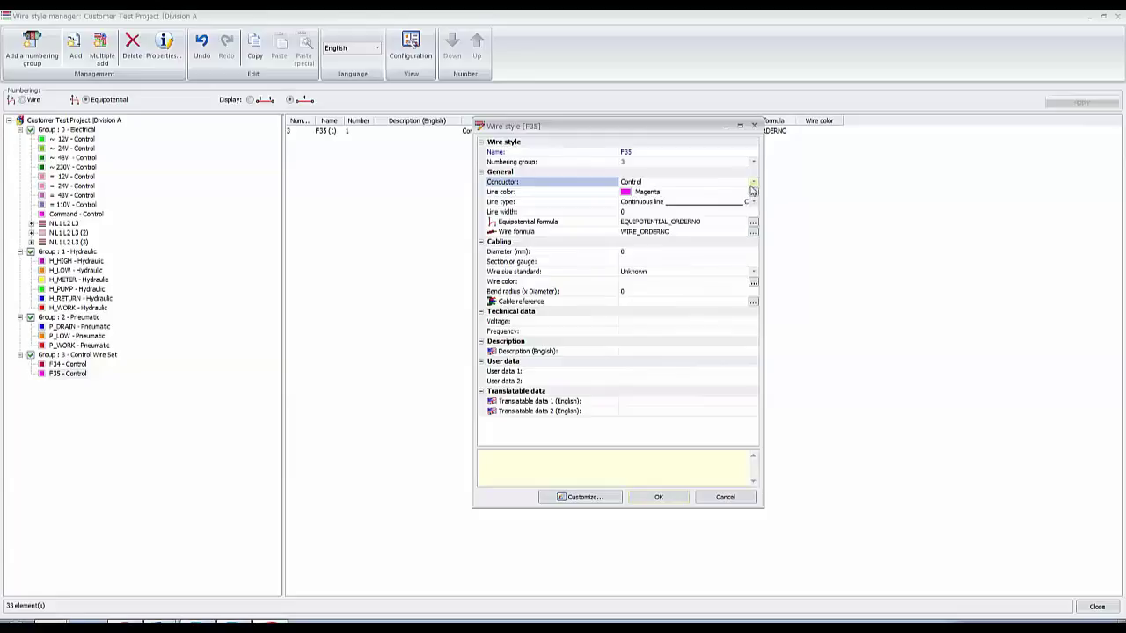
click(753, 183)
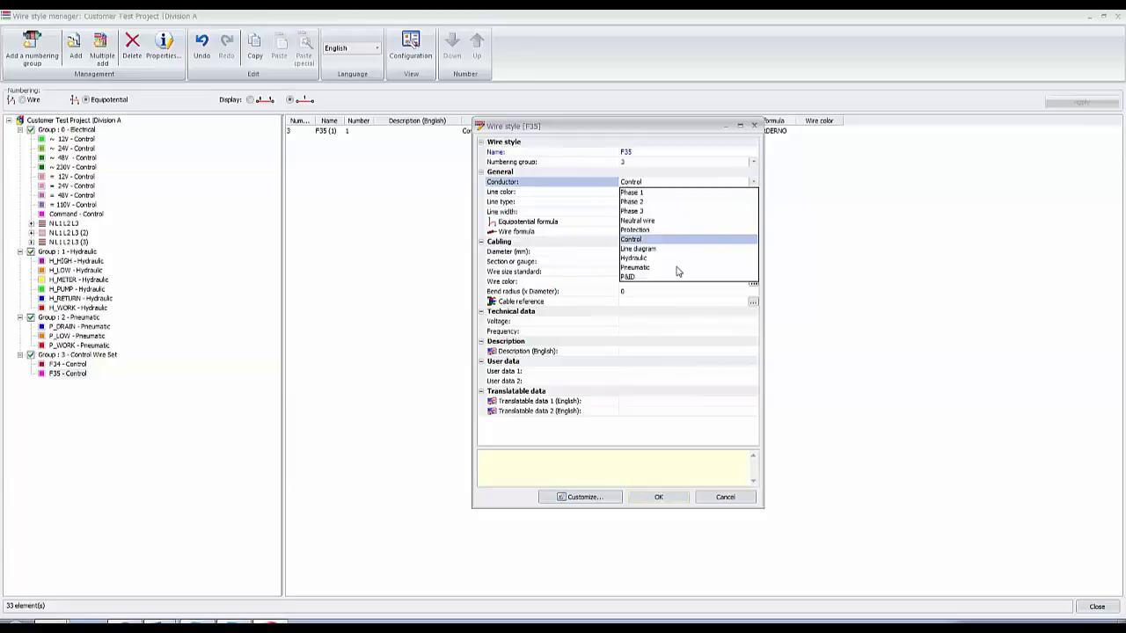
click(637, 221)
click(753, 192)
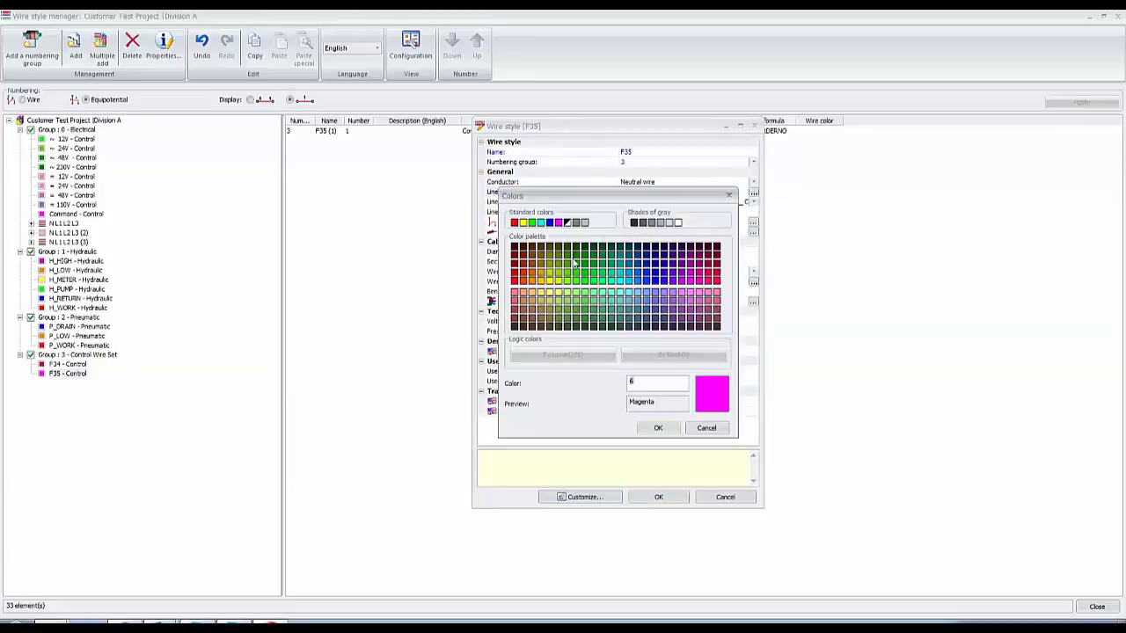
click(577, 273)
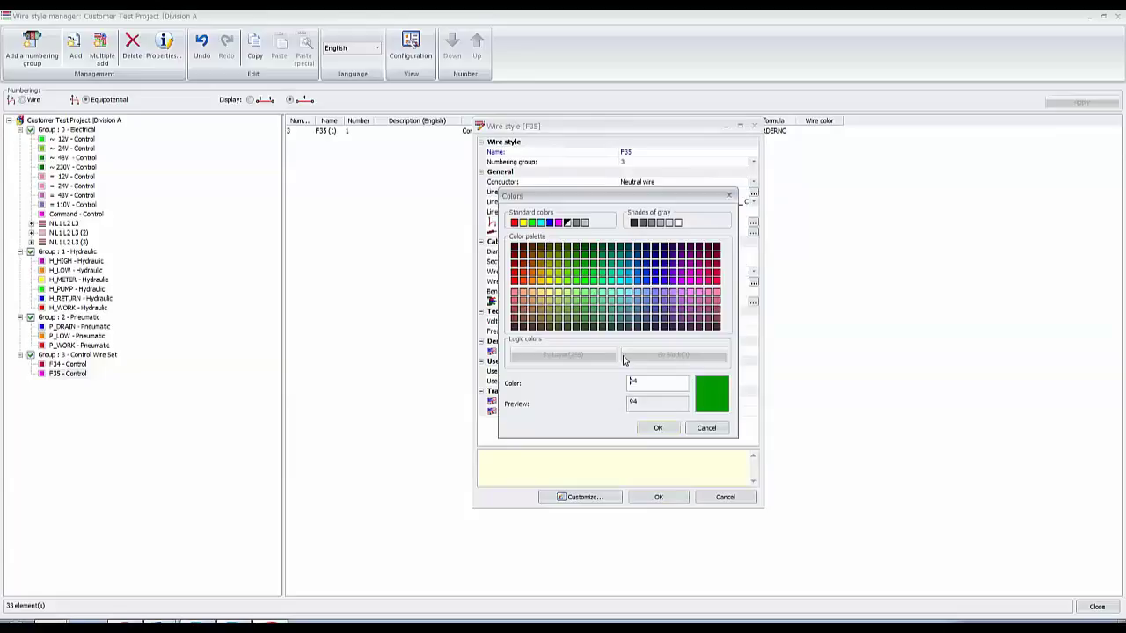
click(658, 428)
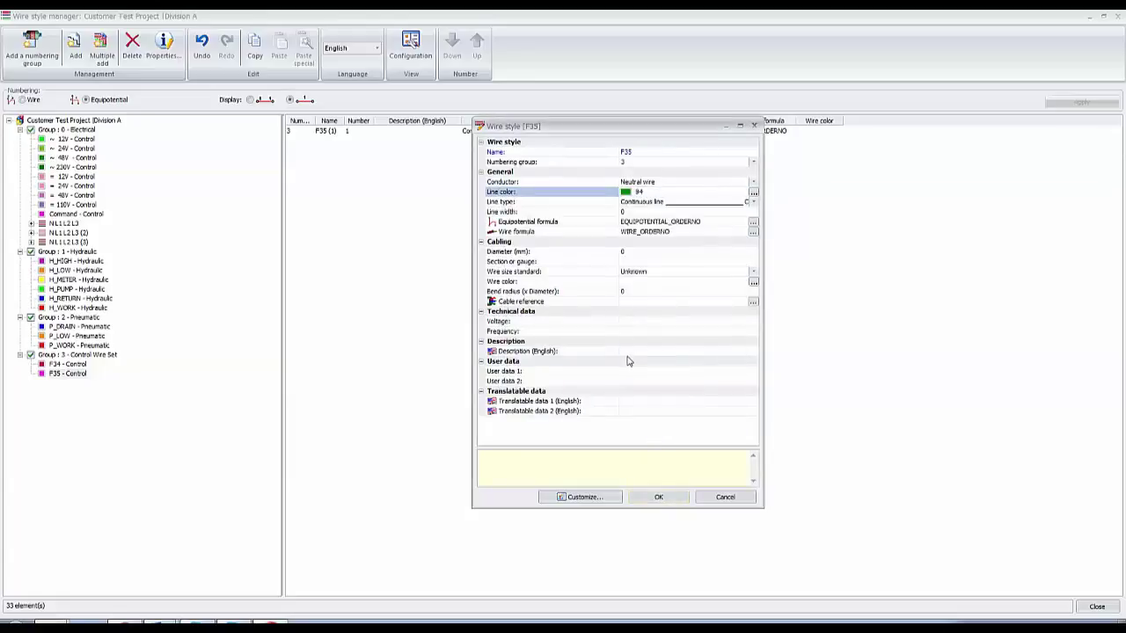
Give wire style F35 the English description "DC-Neutral", fill in its voltage, and close the wire style manager.
click(629, 352)
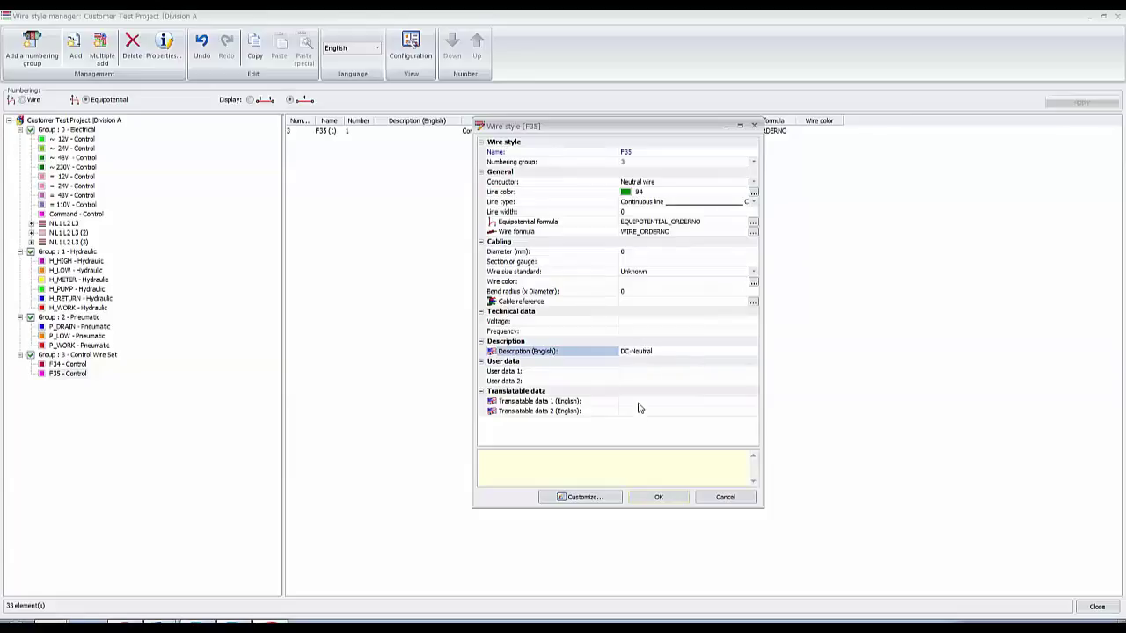
click(634, 323)
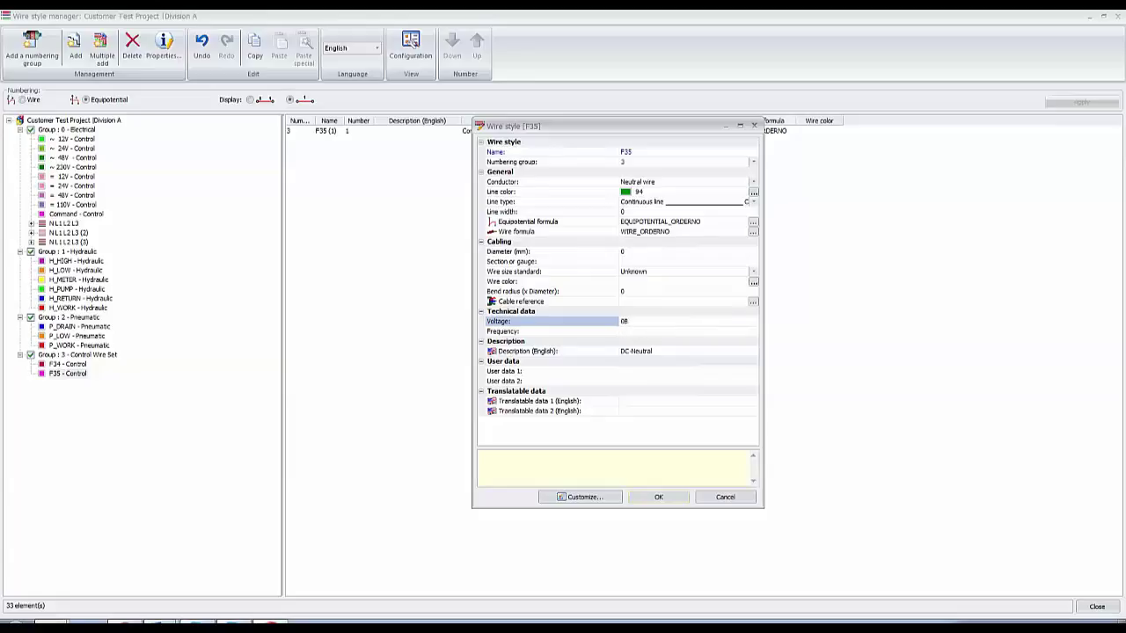
click(658, 497)
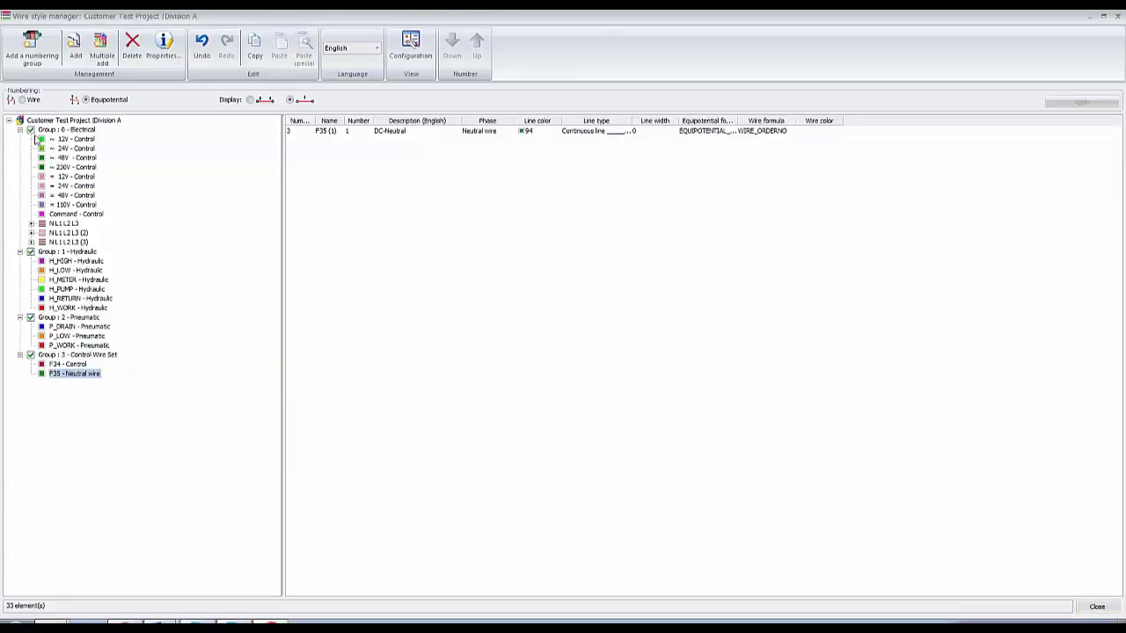
click(1117, 17)
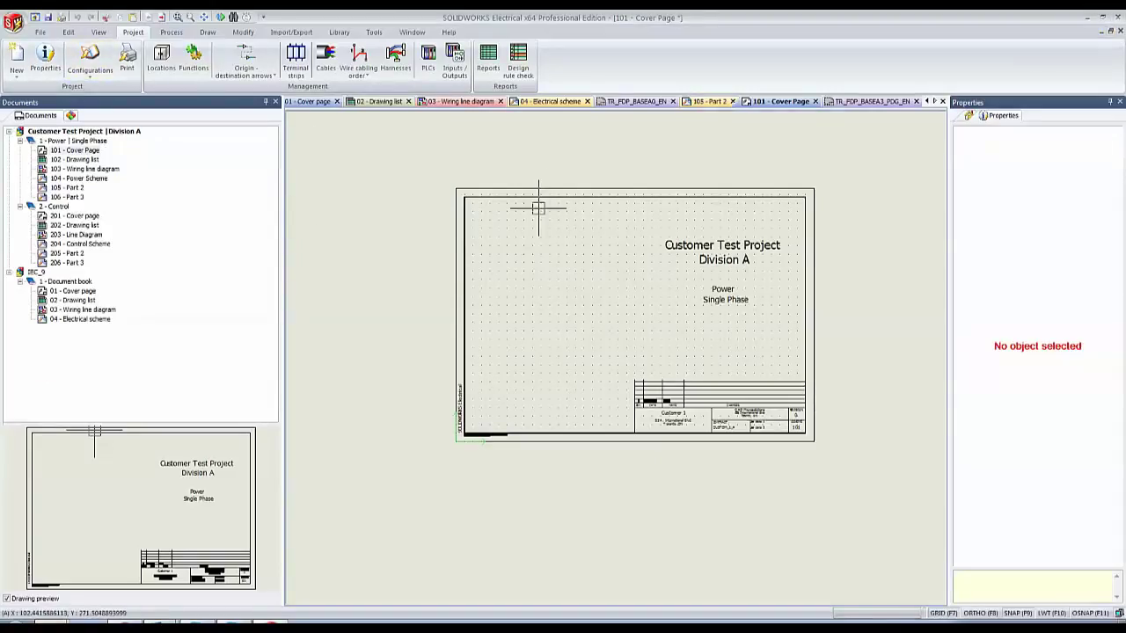
click(87, 78)
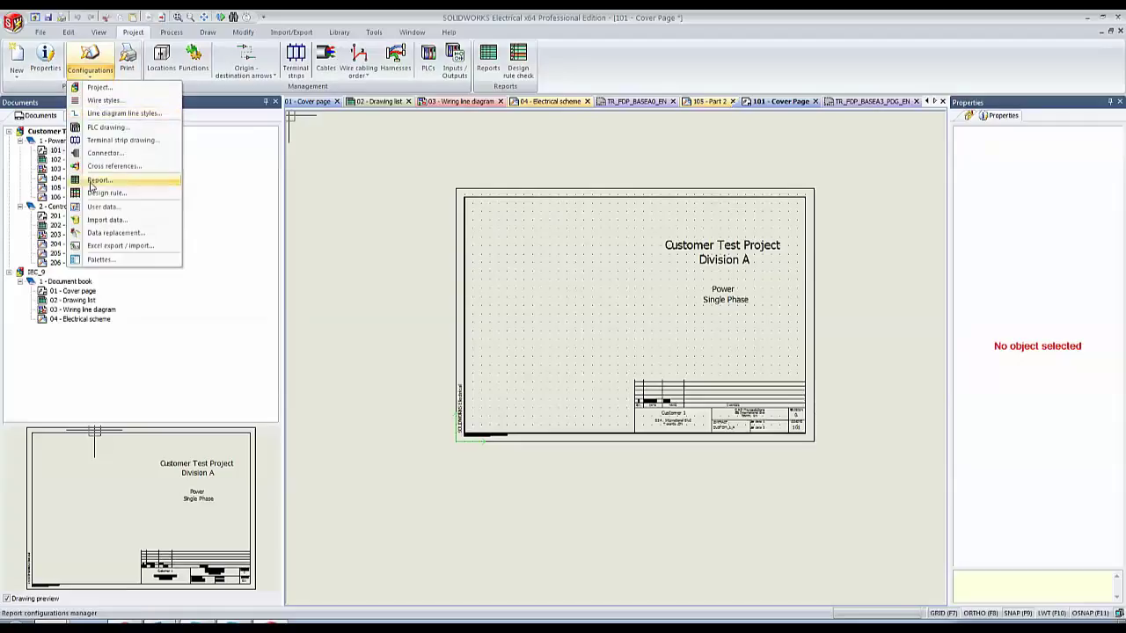
click(364, 284)
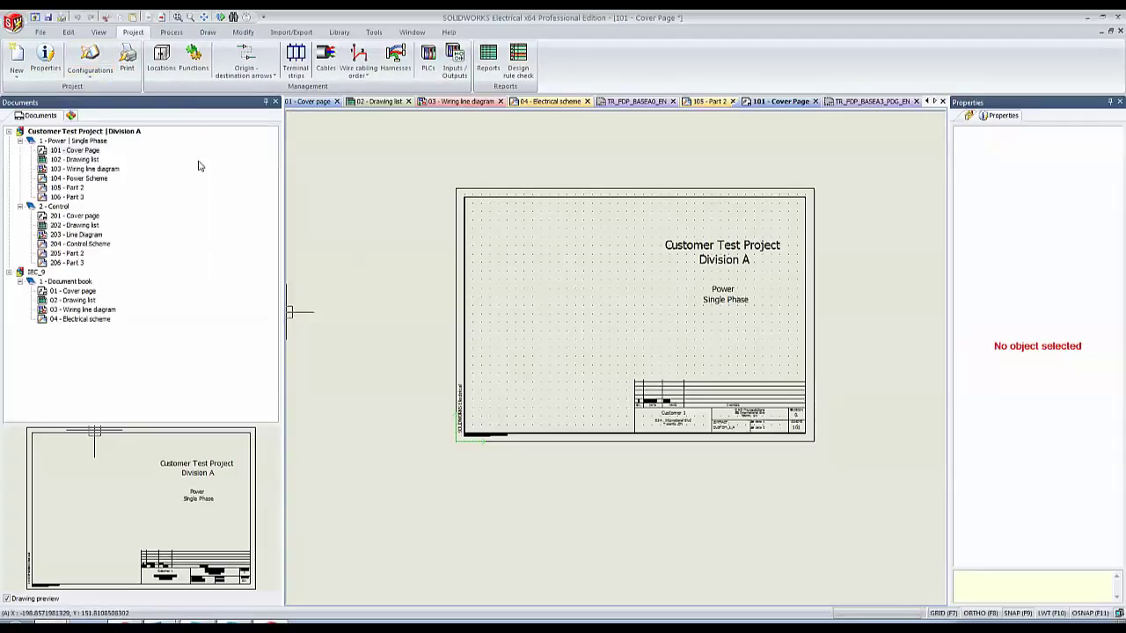
mouse_move(169, 137)
mouse_down()
mouse_move(167, 150)
mouse_move(53, 186)
mouse_move(60, 283)
mouse_up()
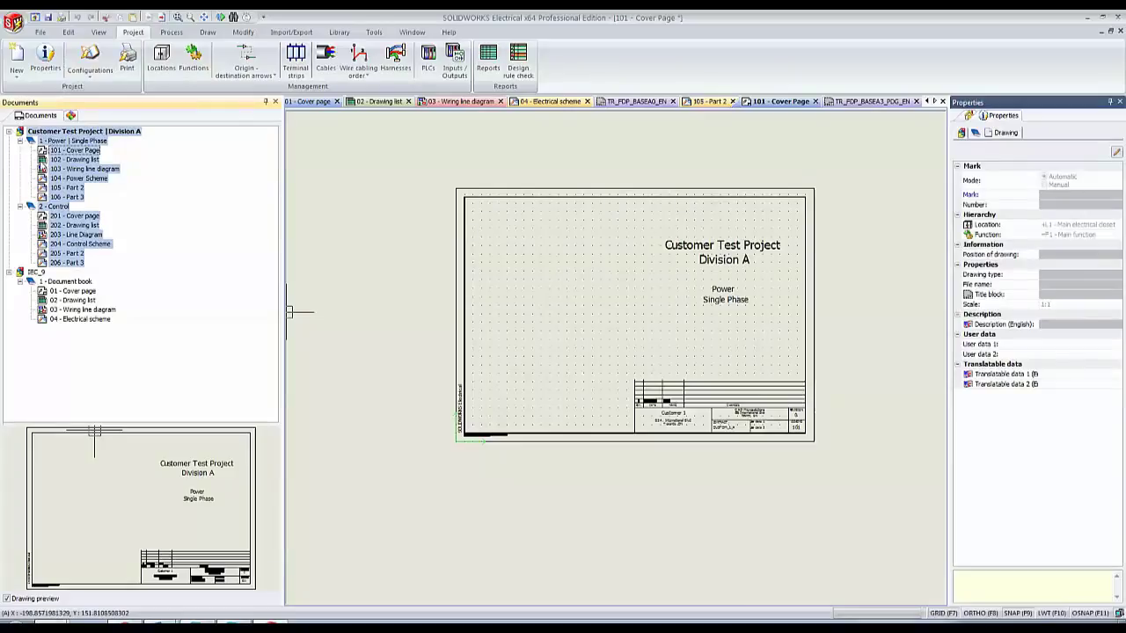
click(99, 134)
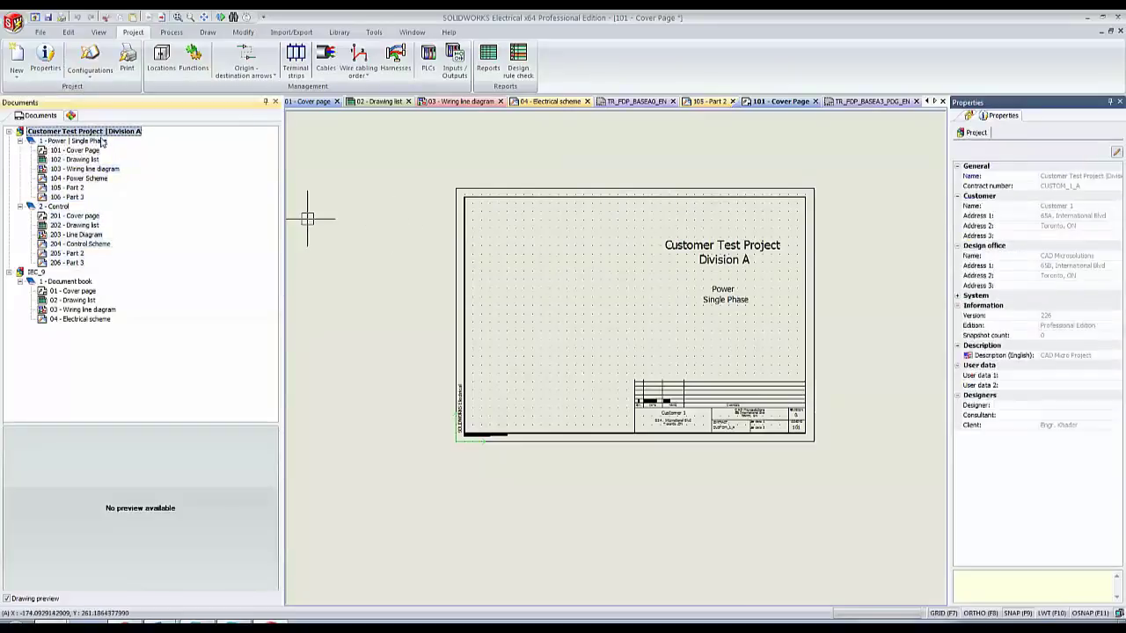
Close the IEC_9 project and save the open 101 - Cover Page drawing.
right_click(50, 274)
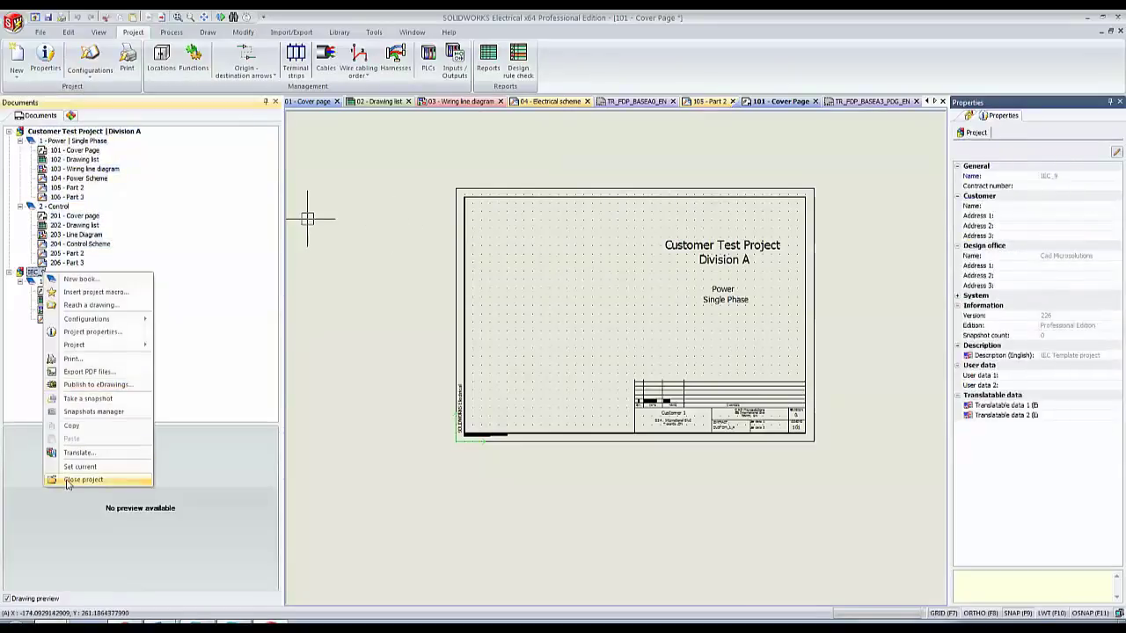
click(84, 479)
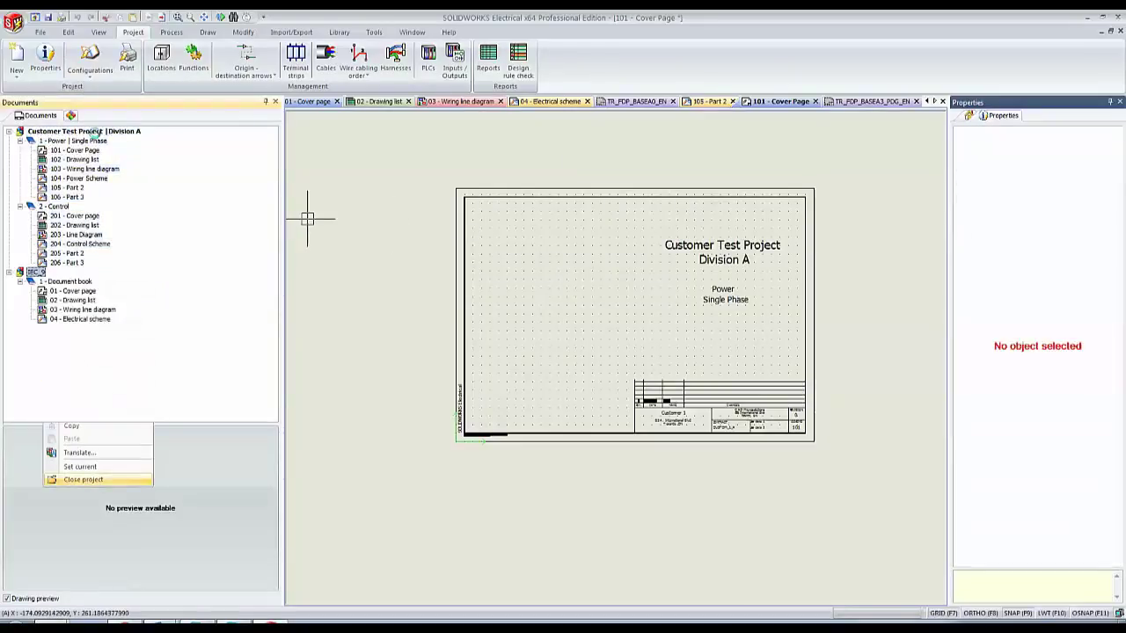
click(49, 33)
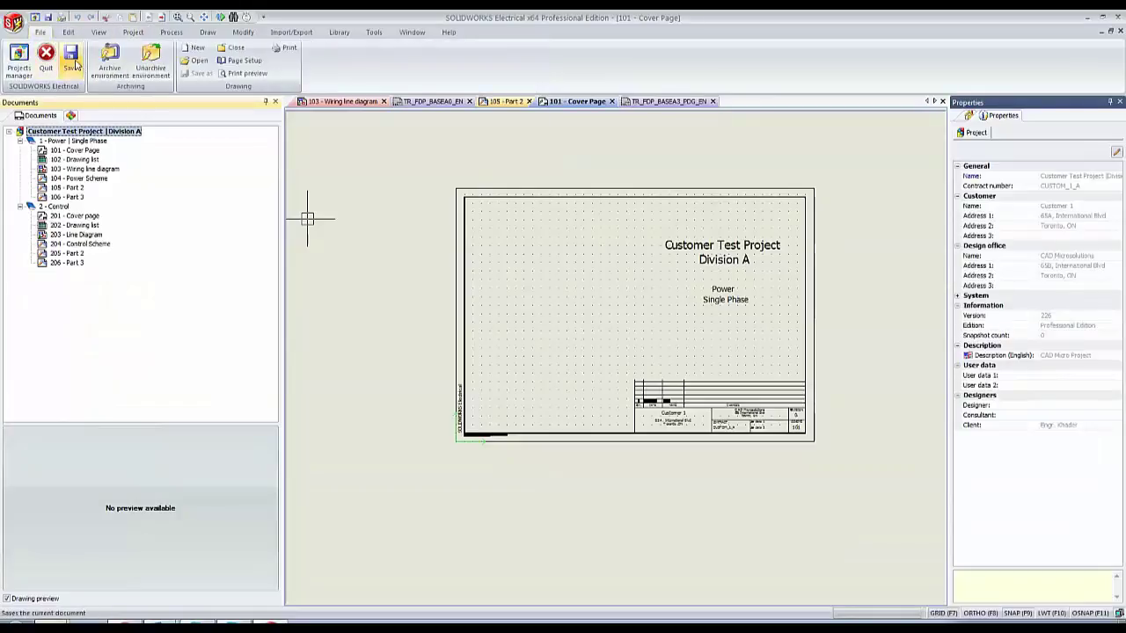
click(77, 142)
key(Down)
key(Down)
key(Down)
key(Down)
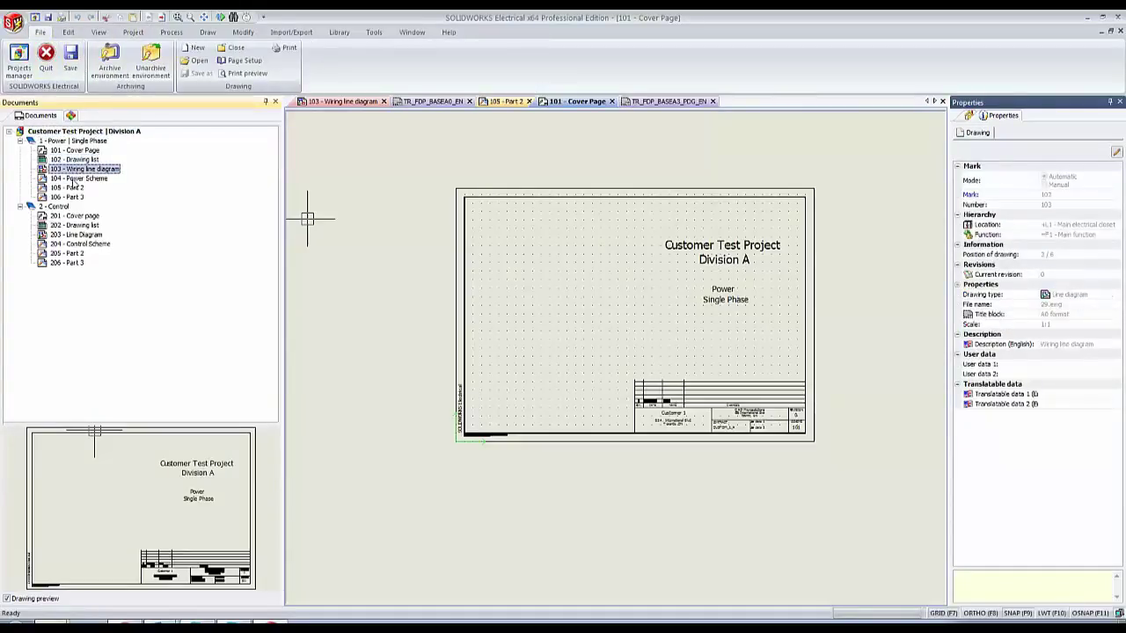
click(63, 208)
Close the Customer Test Project |Division A project and both open title block drawings.
right_click(65, 132)
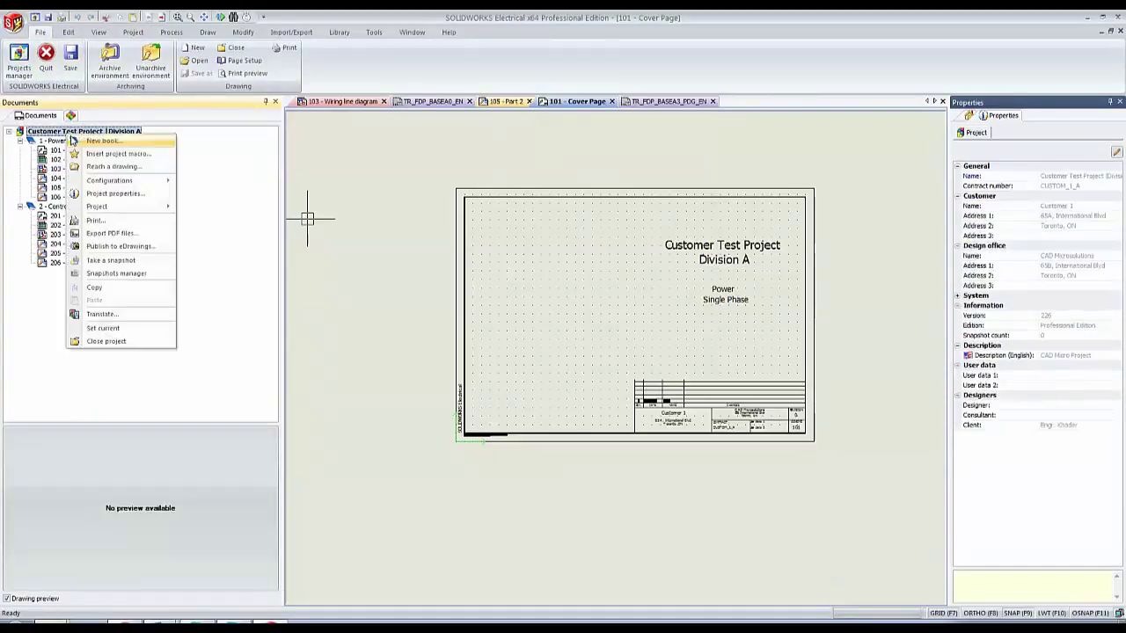
click(83, 342)
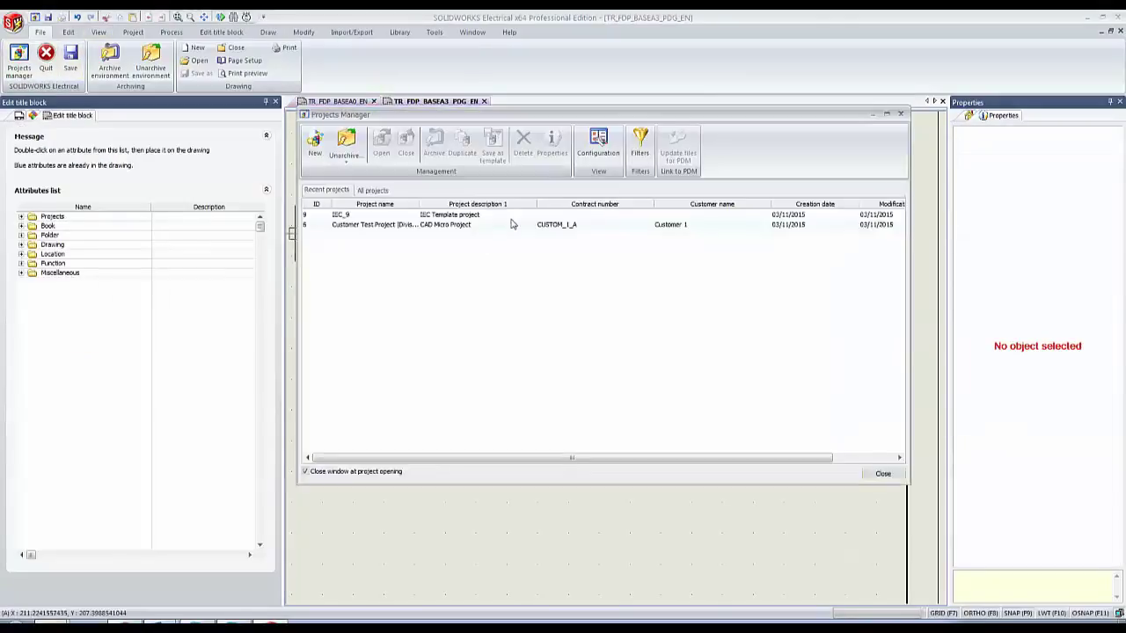
click(900, 114)
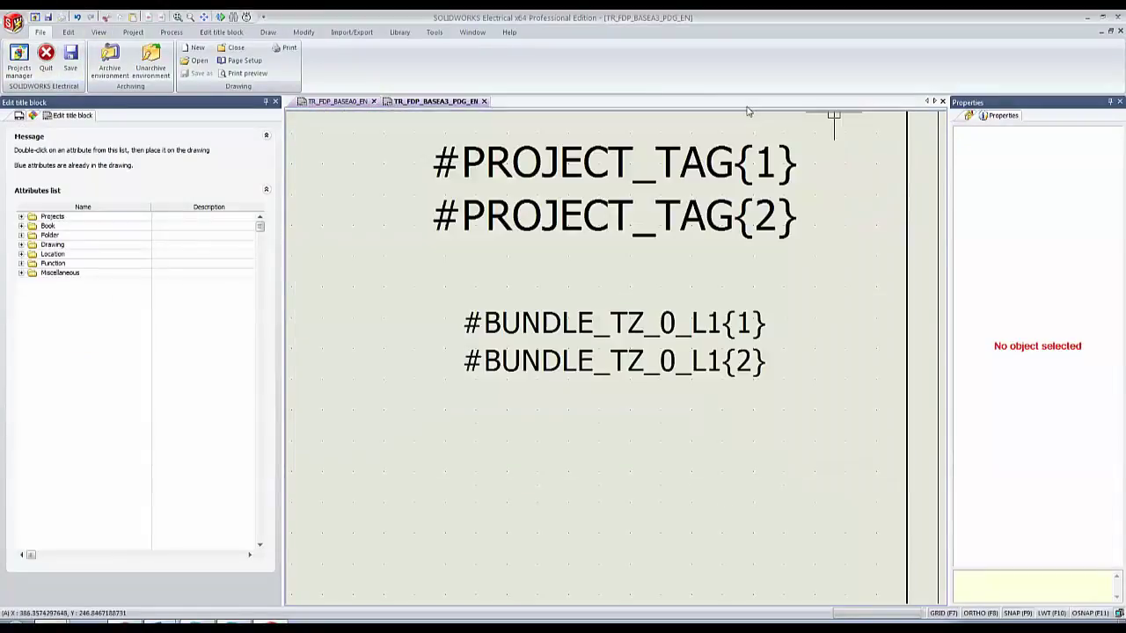
click(484, 101)
click(383, 102)
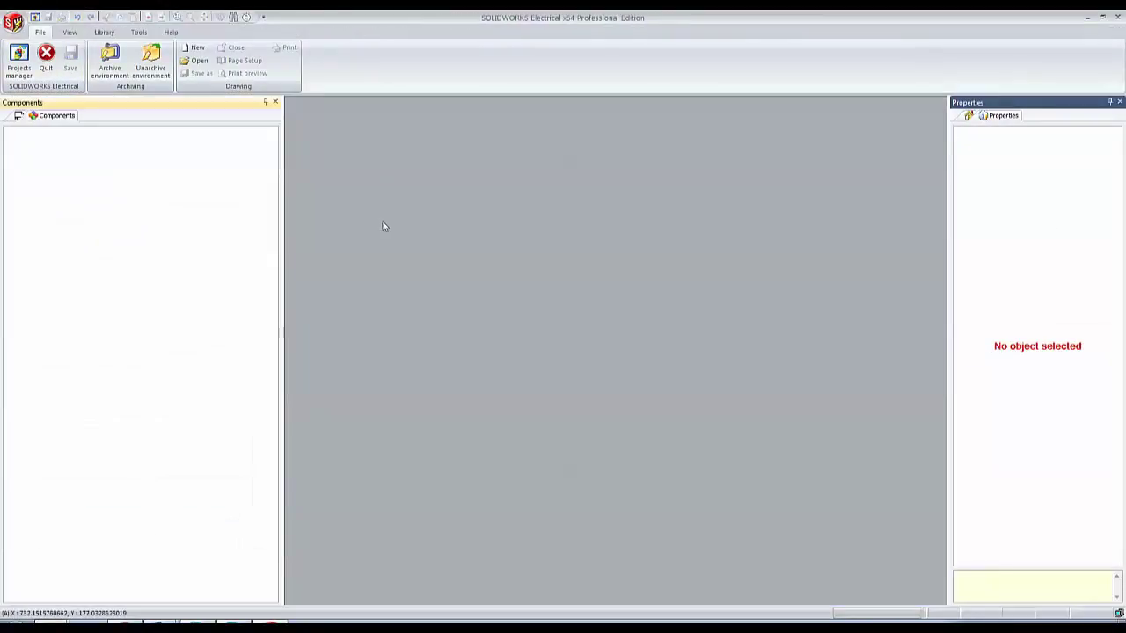
Save Customer Test Project |Division A as a project template named "Office Template" from the Projects Manager.
click(19, 61)
click(401, 225)
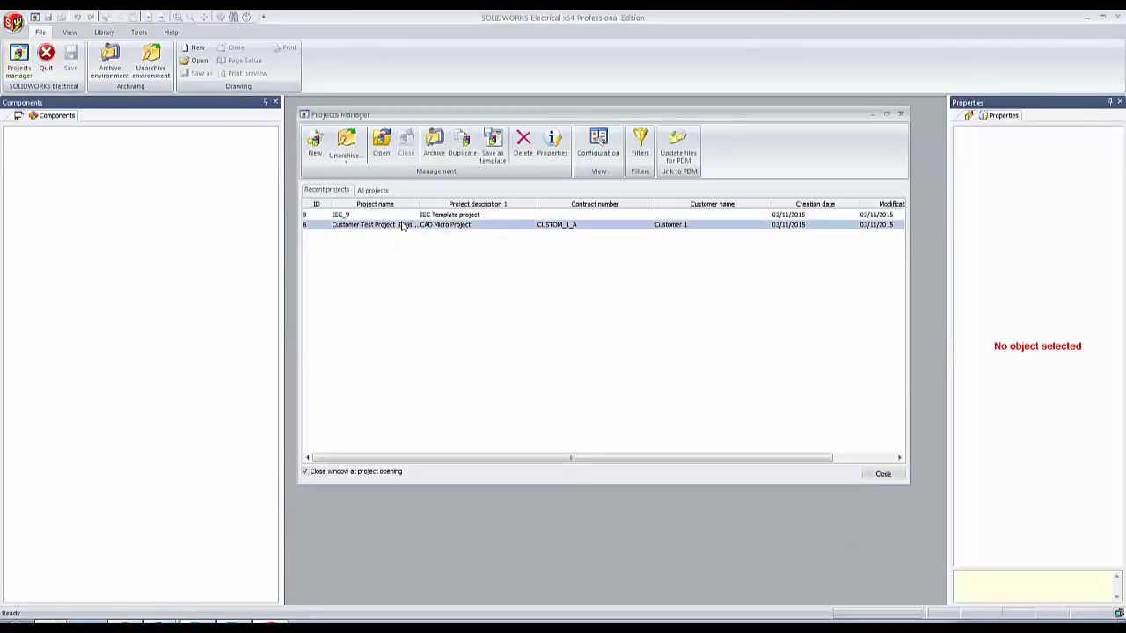
drag(419, 205, 506, 204)
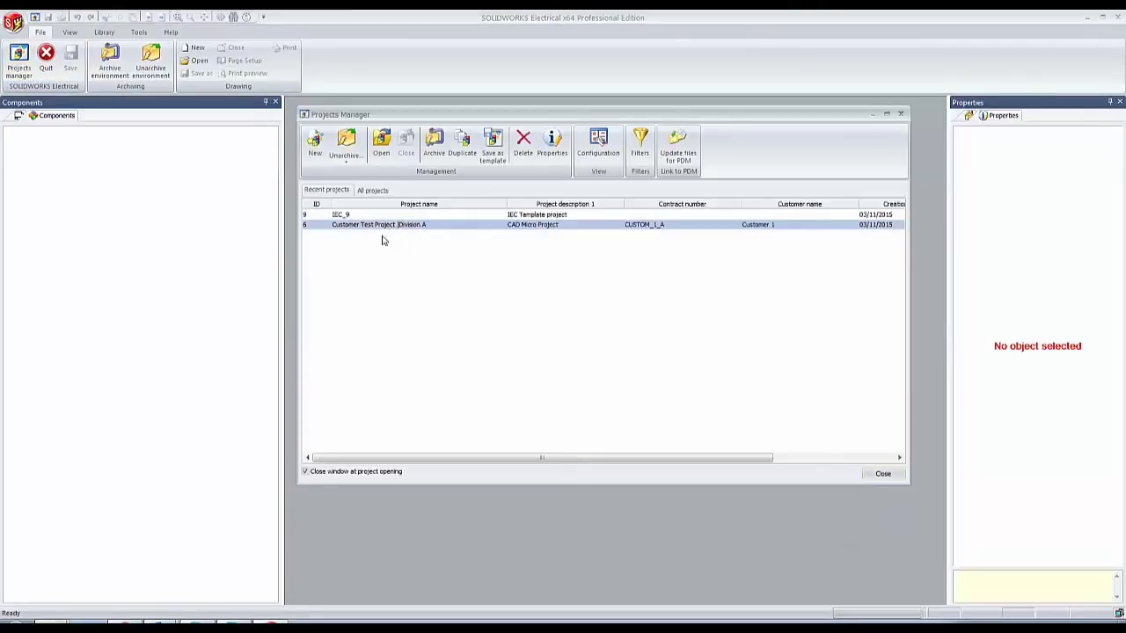
click(490, 156)
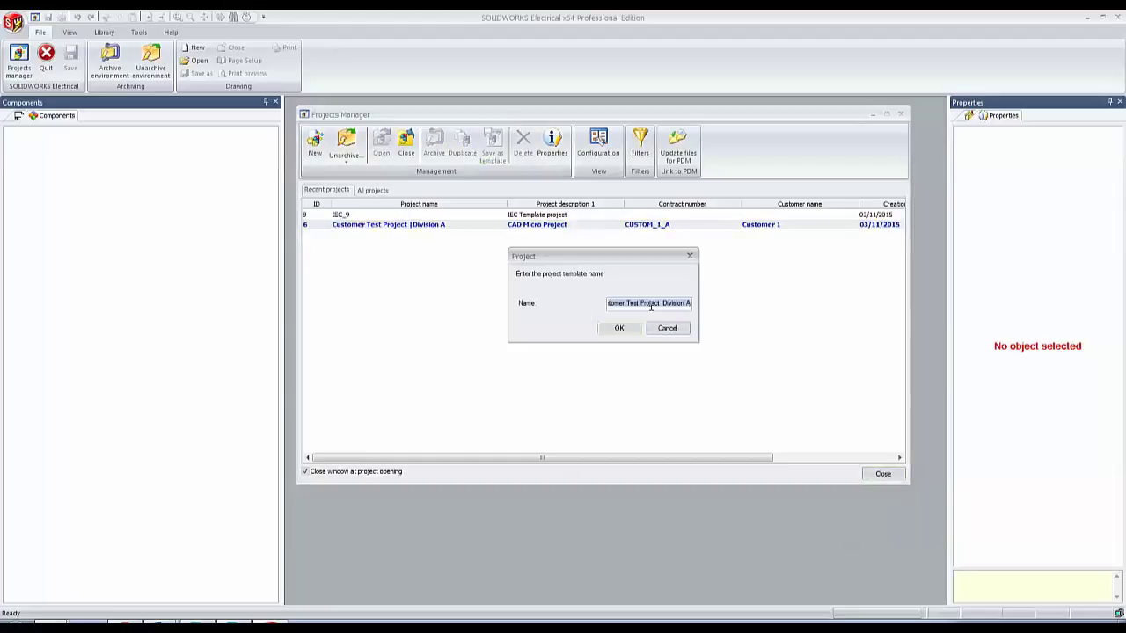
click(686, 305)
drag(688, 303, 468, 305)
text(C)
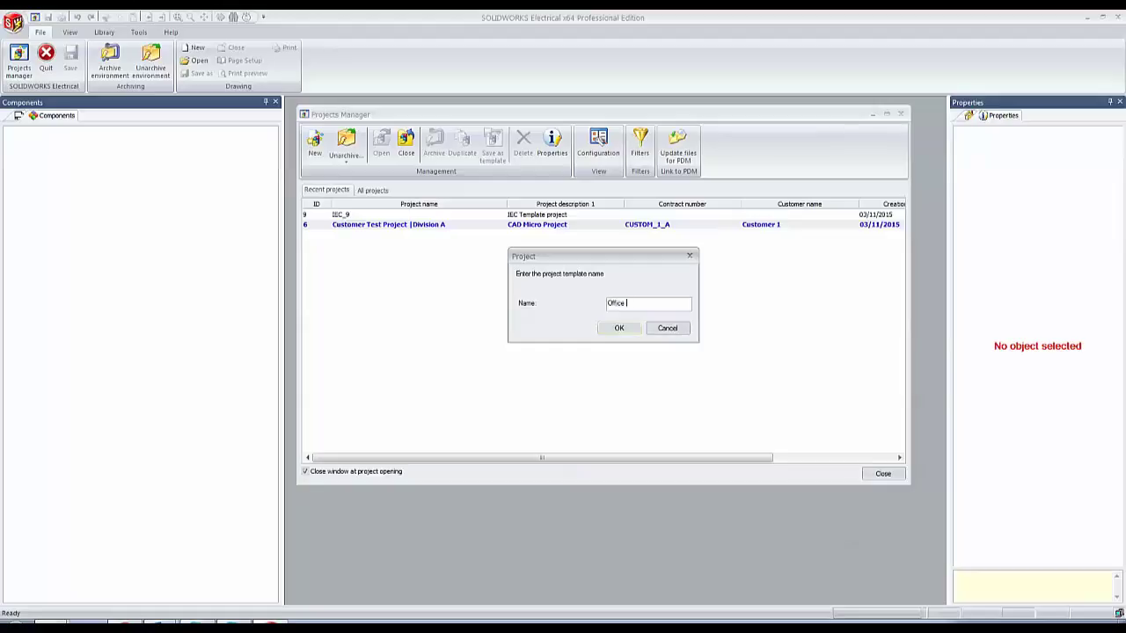
key(Return)
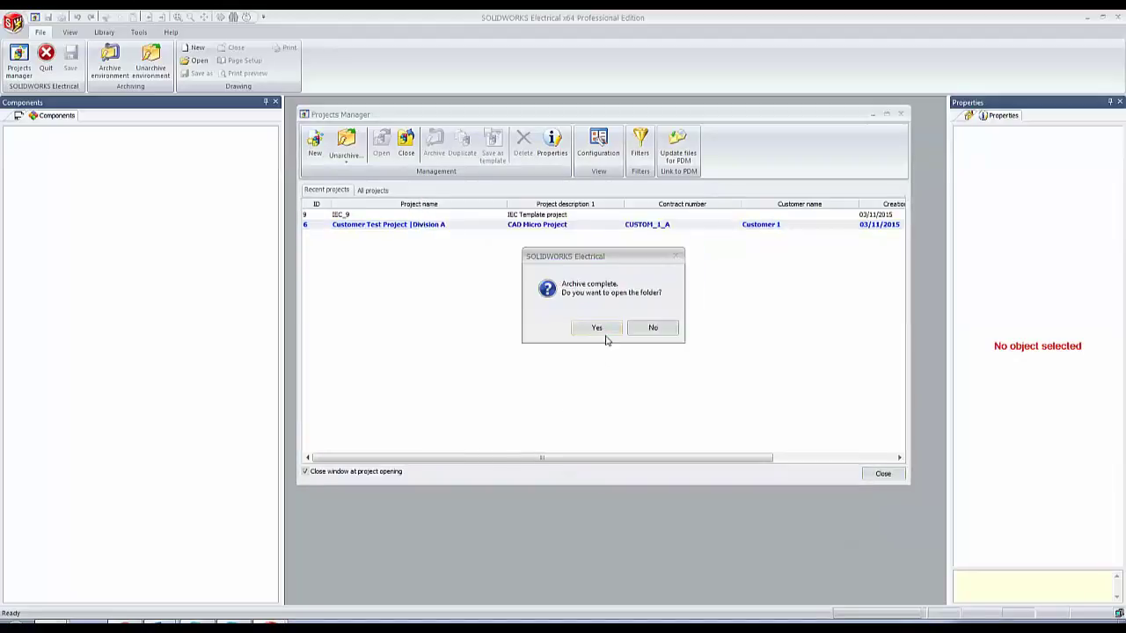
Check Office Template.proj in the ProjectTemplate folder, and close the folder and the Projects Manager.
click(604, 333)
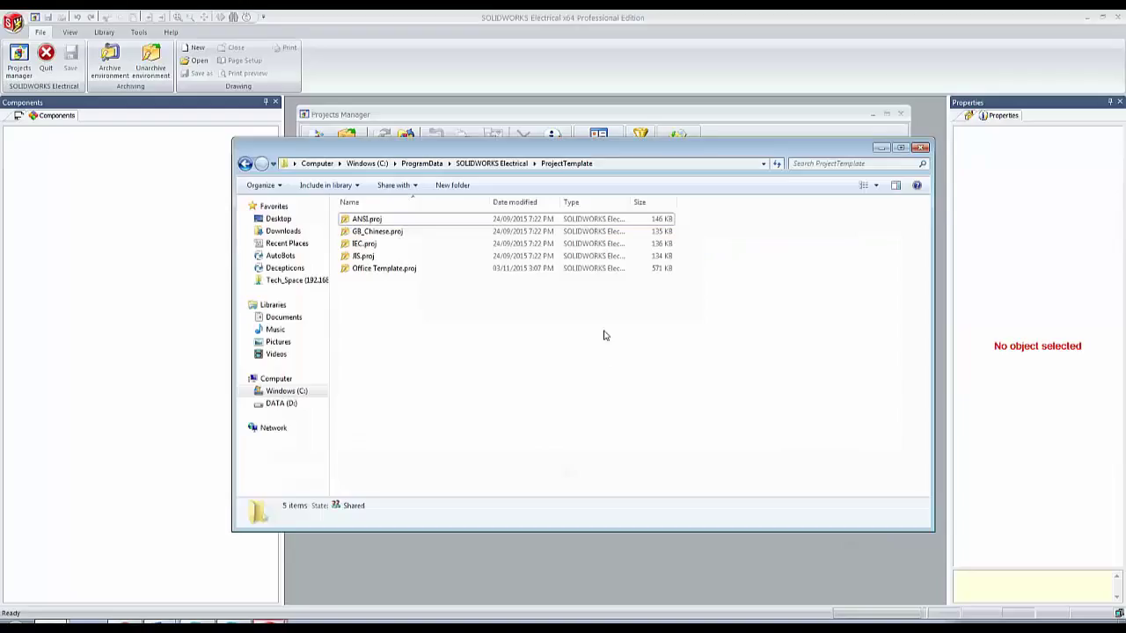
click(380, 269)
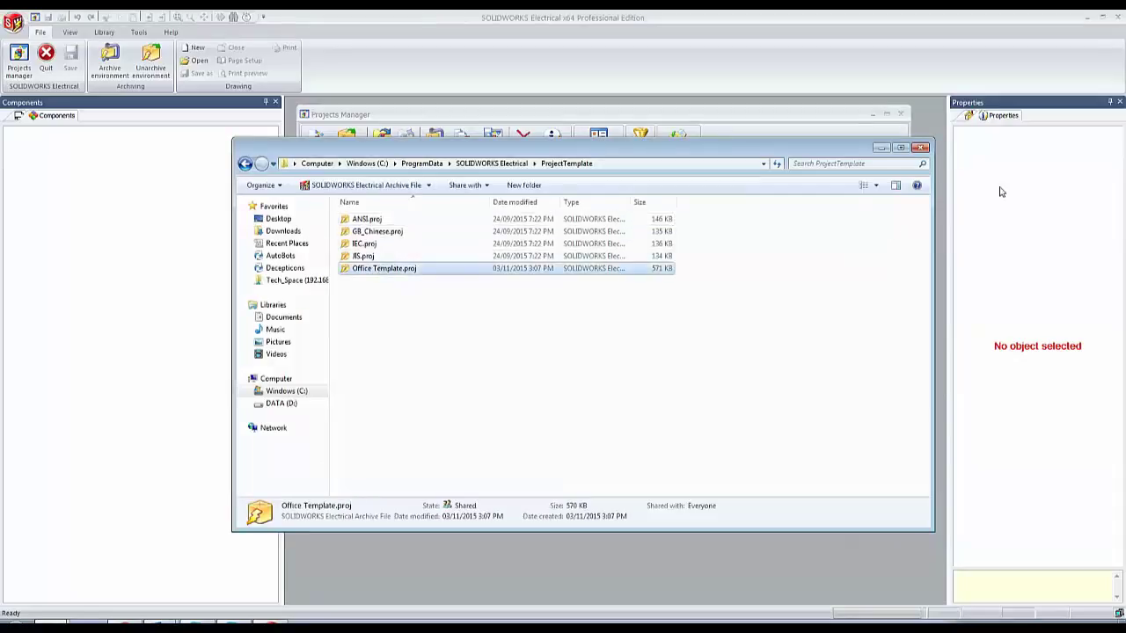
click(920, 149)
click(900, 114)
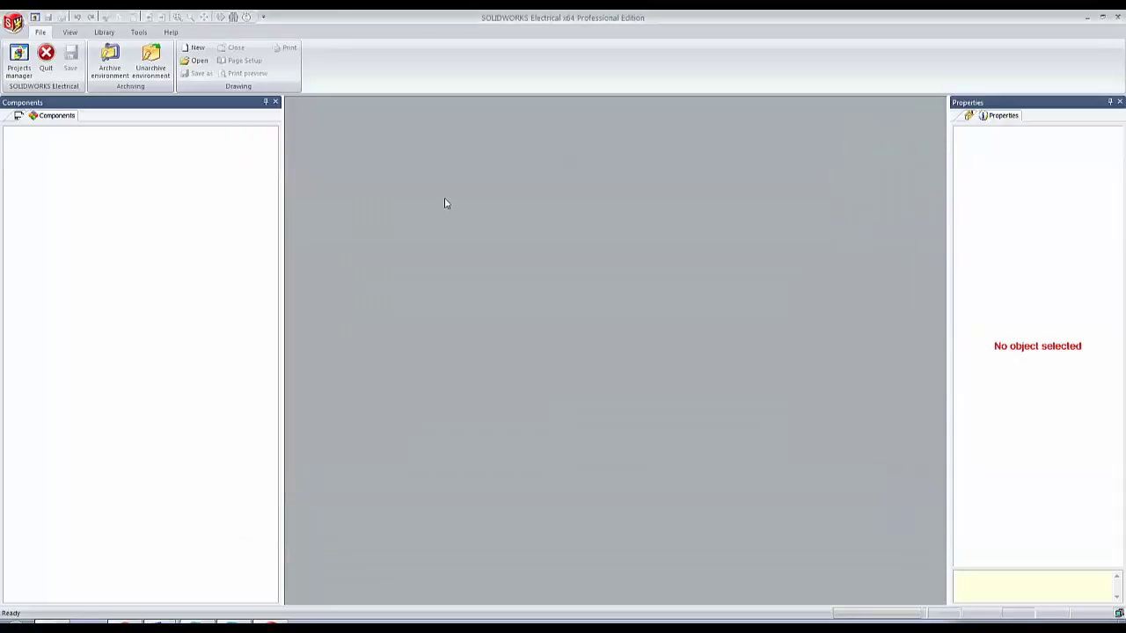
Delete the Customer Test Project |Division A and IEC_9 projects in the Projects Manager.
click(19, 58)
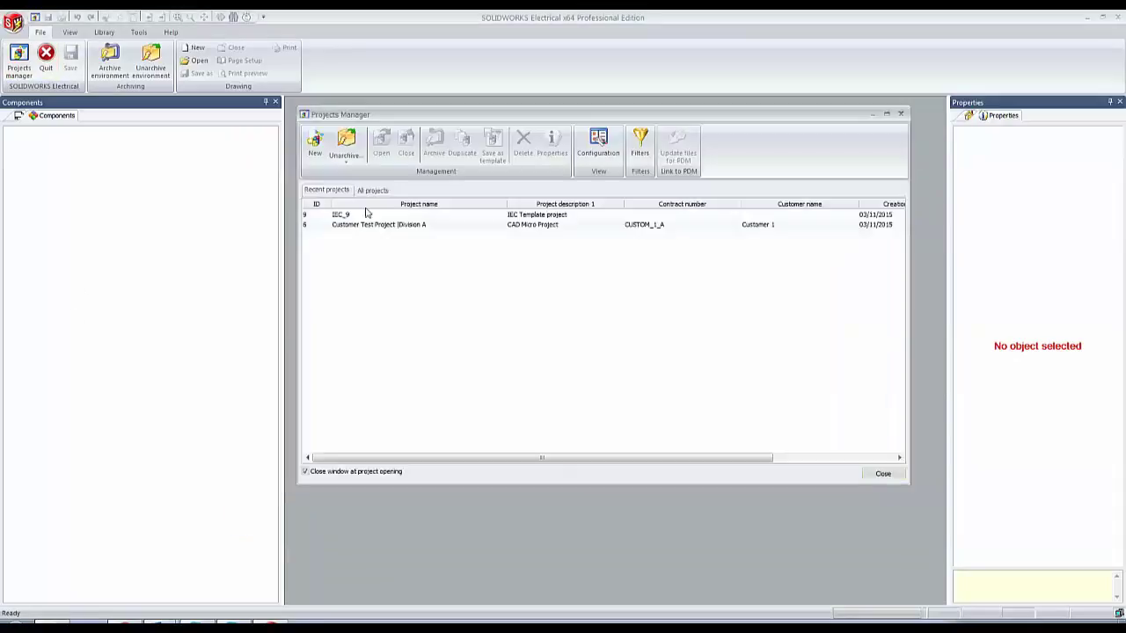
click(422, 224)
click(524, 143)
click(645, 327)
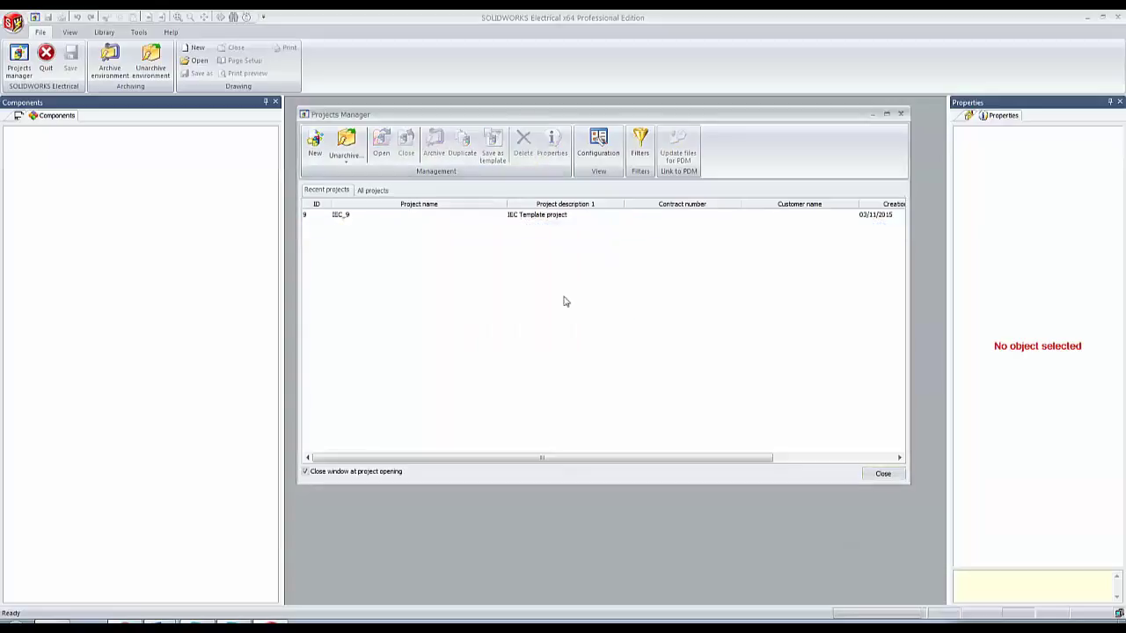
click(343, 214)
click(524, 143)
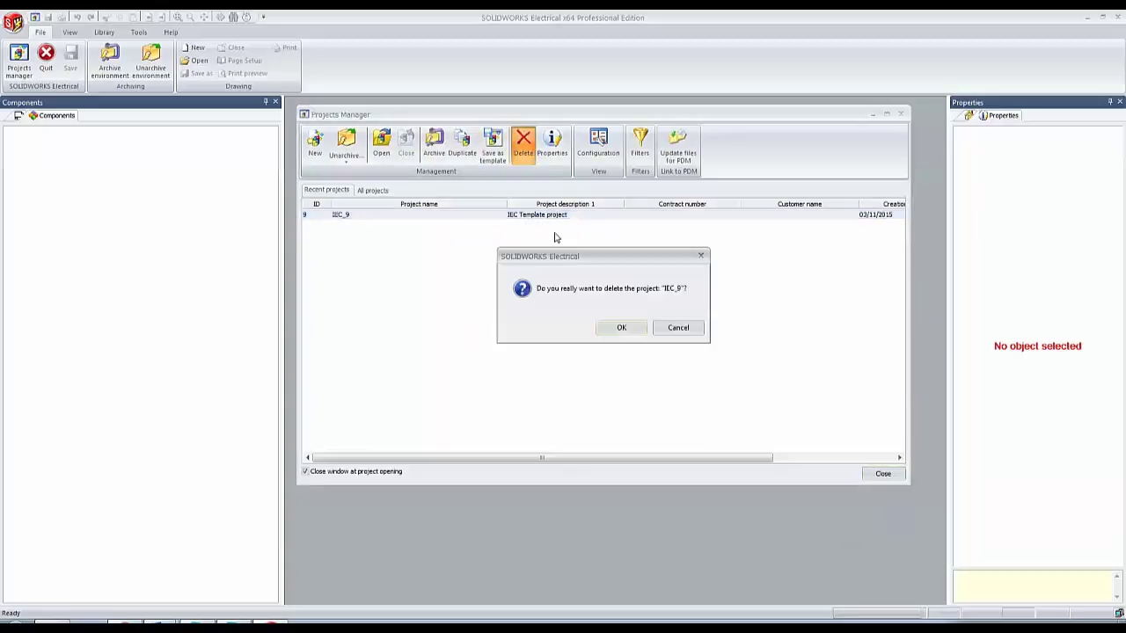
click(619, 329)
Create a new project from the Office Template, accepting the project name and properties it supplies.
click(315, 143)
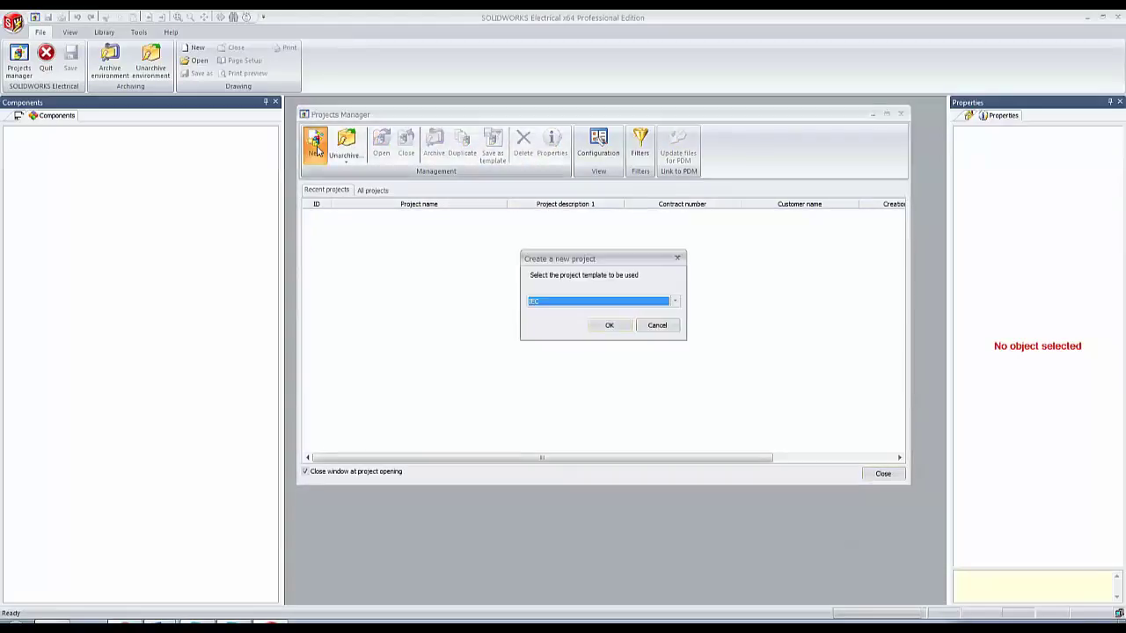
click(671, 303)
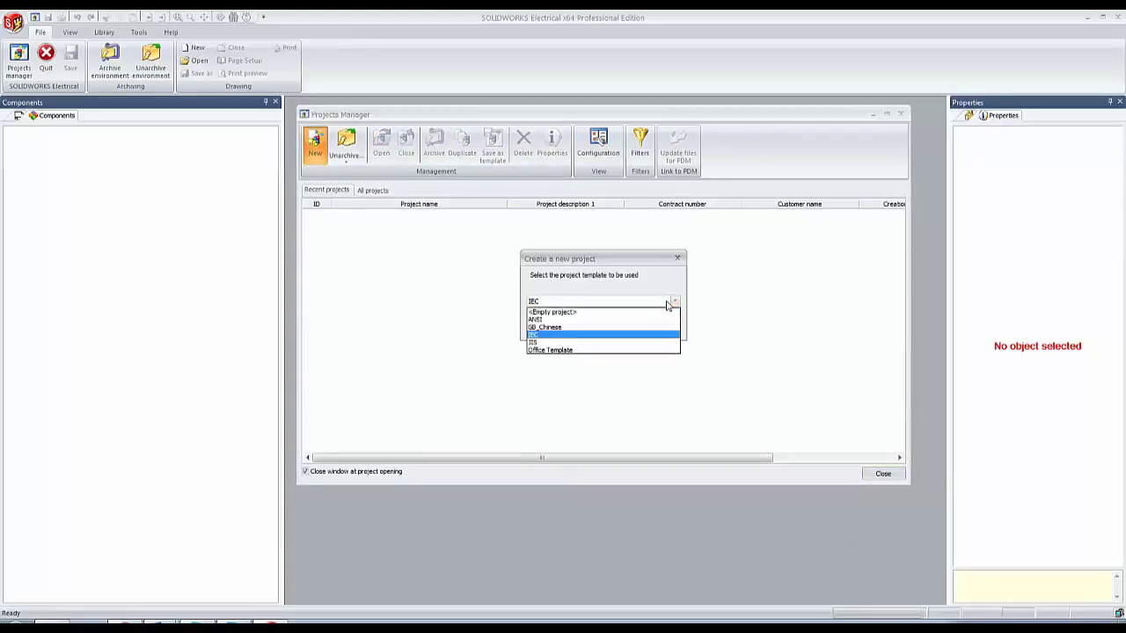
click(562, 350)
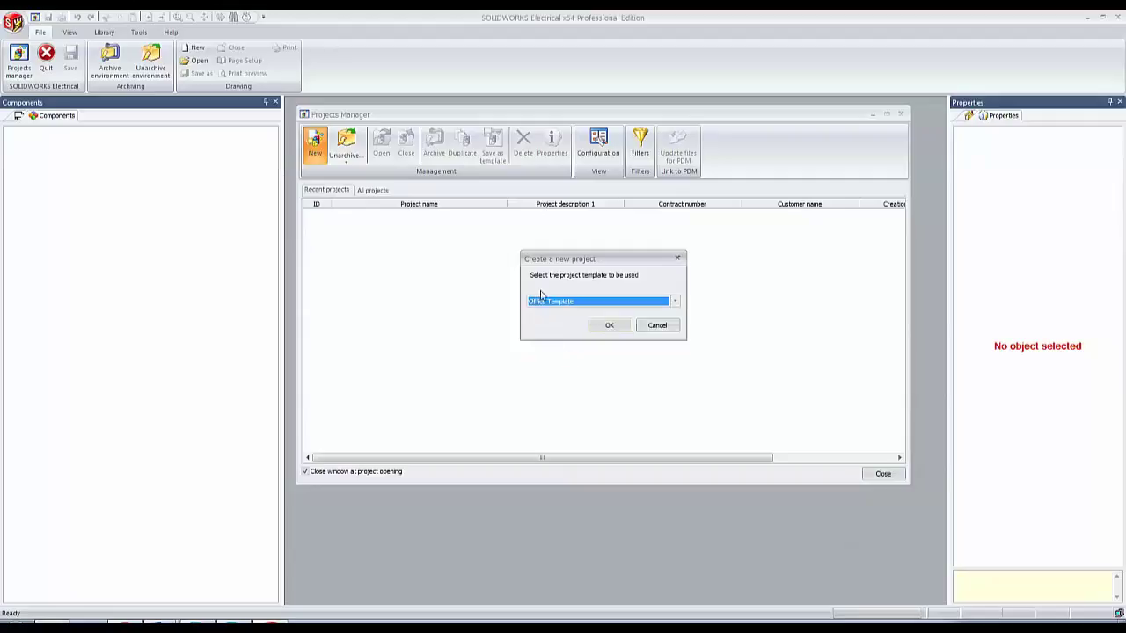
click(620, 326)
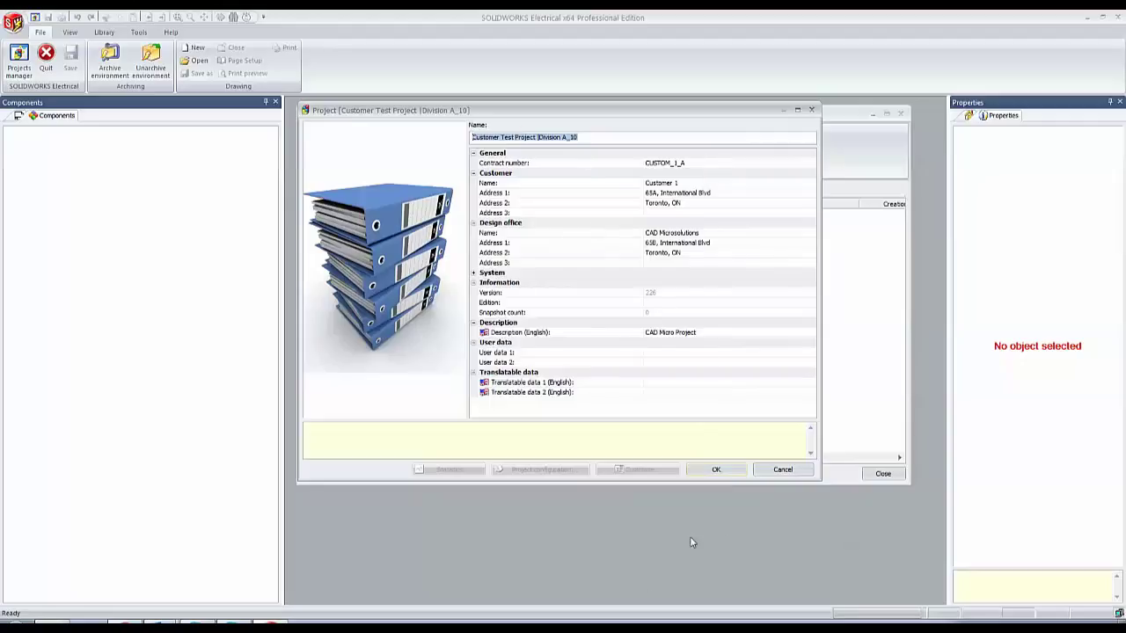
click(712, 470)
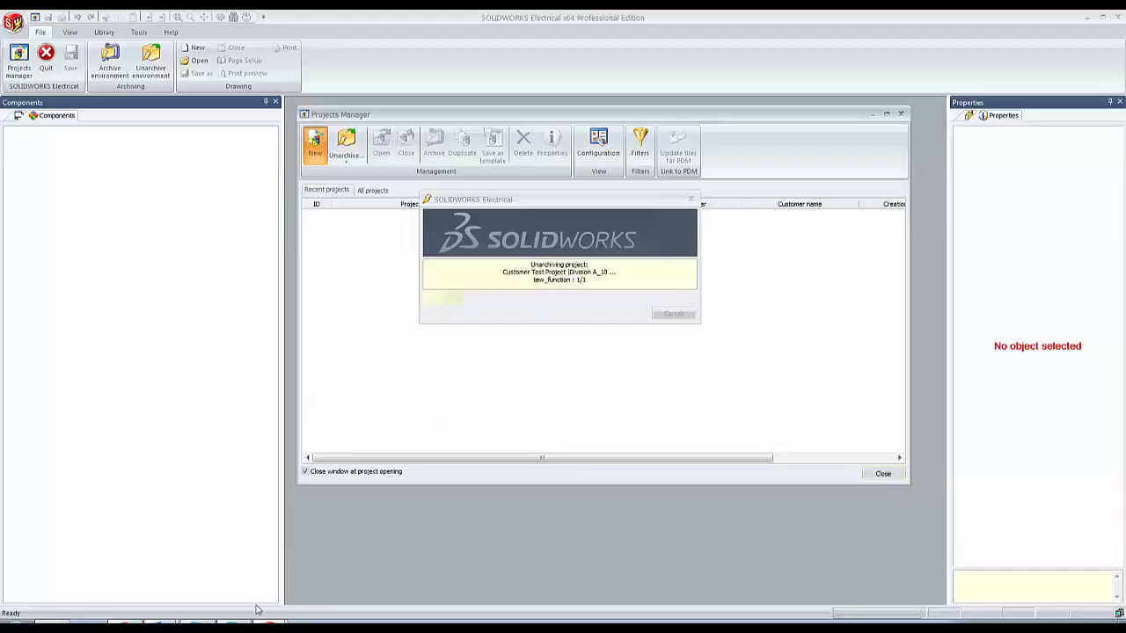
mouse_move(268, 624)
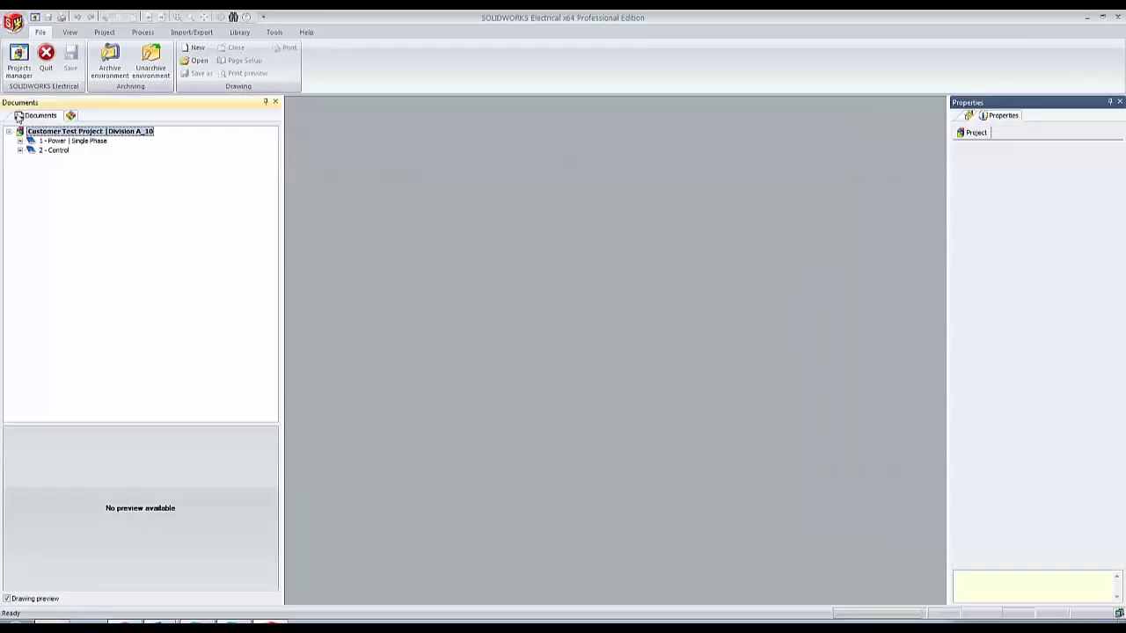
Expand the Power | Single Phase and Control books and look through the drawings of the Power book.
click(19, 142)
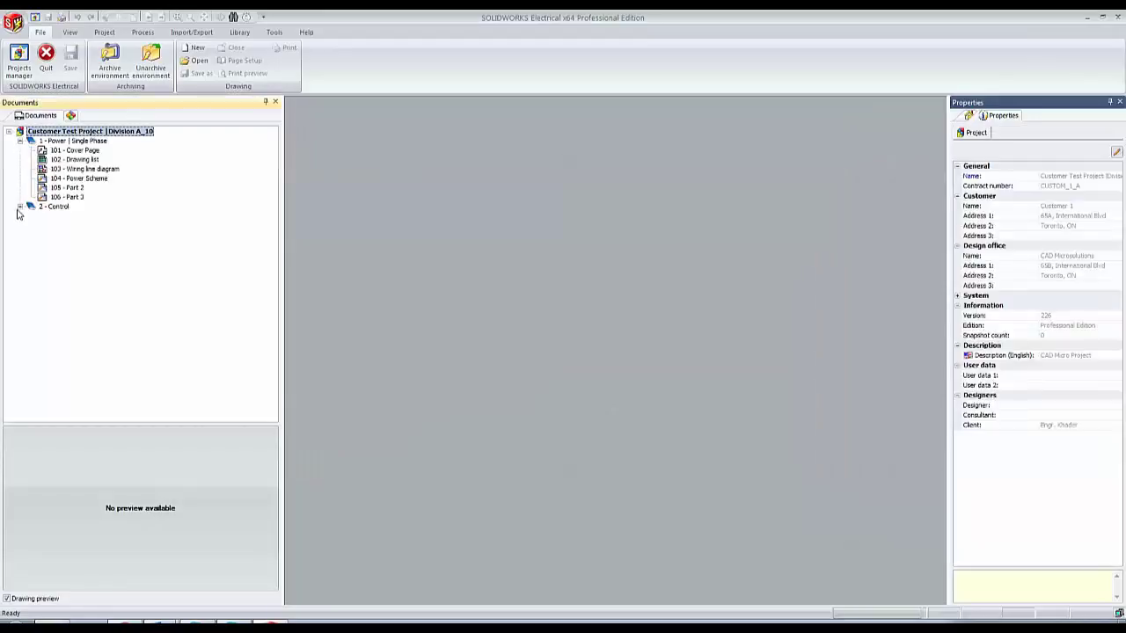
click(20, 206)
click(70, 142)
click(73, 151)
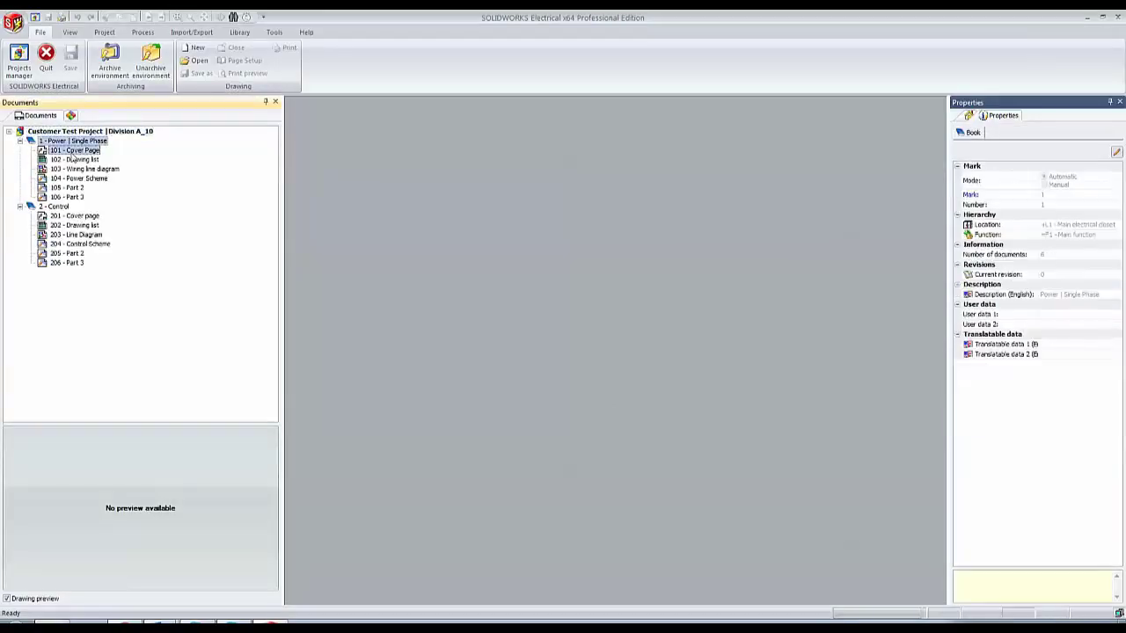
click(74, 160)
click(75, 178)
click(73, 197)
click(72, 188)
click(73, 179)
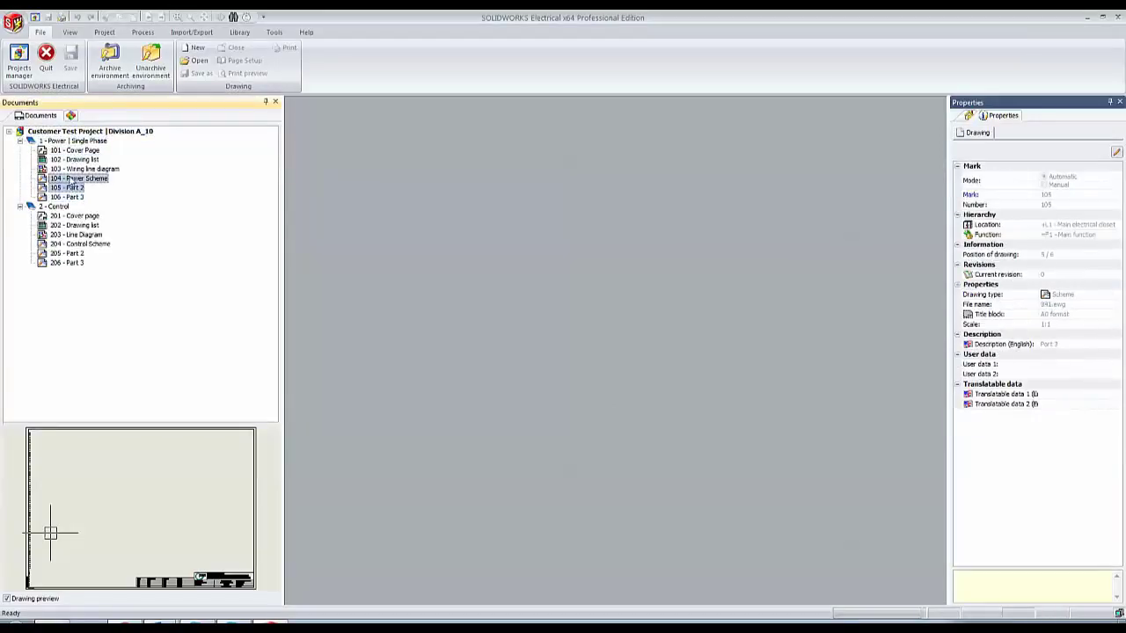
click(74, 170)
Open the 104 - Power Scheme drawing and examine its sheet and title block.
double_click(75, 179)
scroll(529, 315, down, 2)
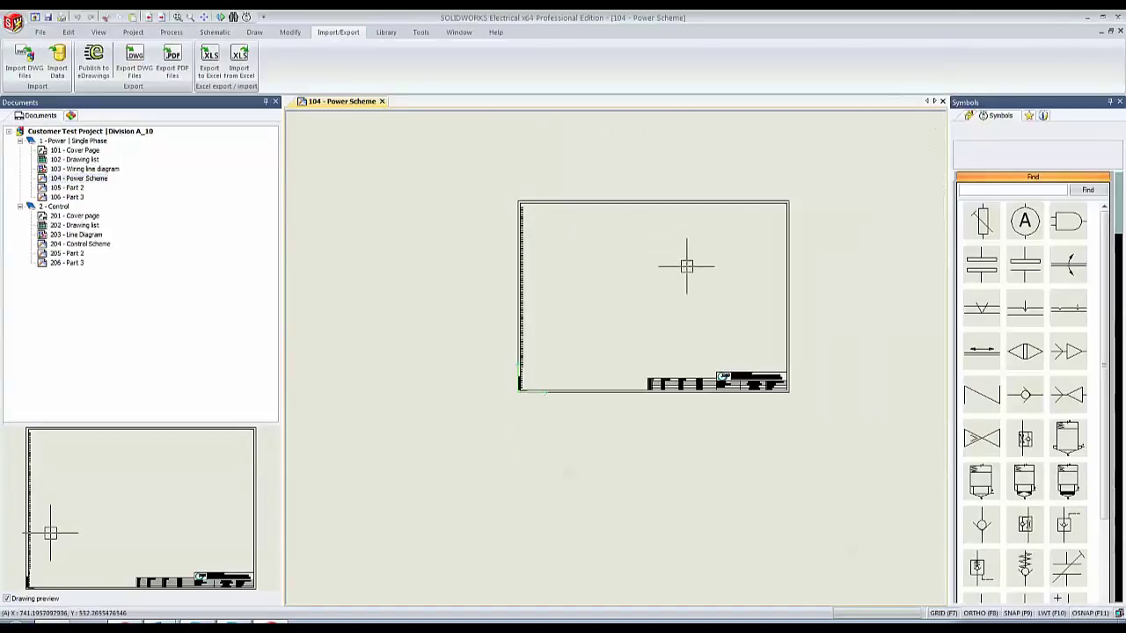
middle_drag(686, 264, 473, 232)
scroll(470, 273, up, 1)
scroll(514, 367, up, 5)
middle_drag(540, 344, 657, 359)
scroll(657, 360, down, 2)
scroll(621, 373, down, 2)
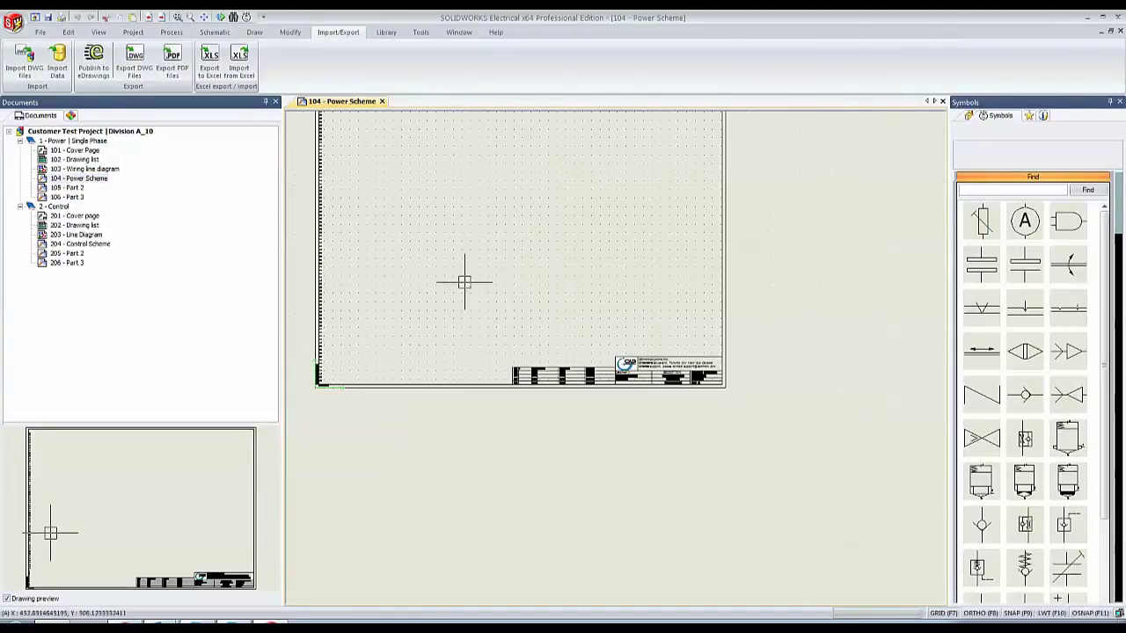
Check the new project's wire styles in the Wire style manager, examine the Control Wire Set group, and close the manager.
click(133, 32)
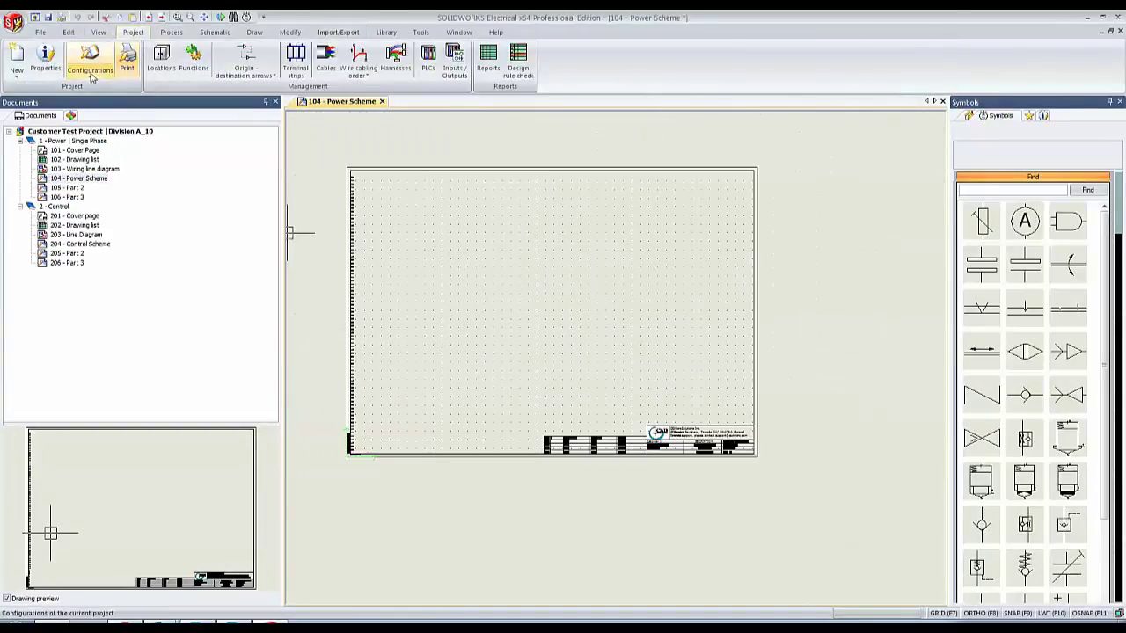
click(90, 60)
click(99, 102)
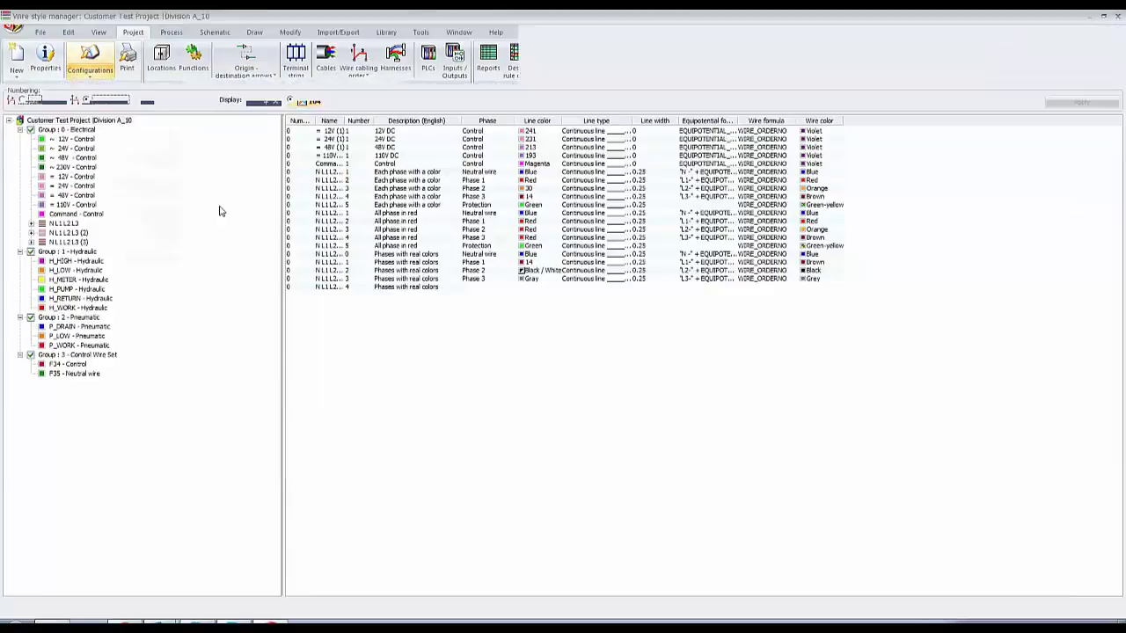
click(79, 356)
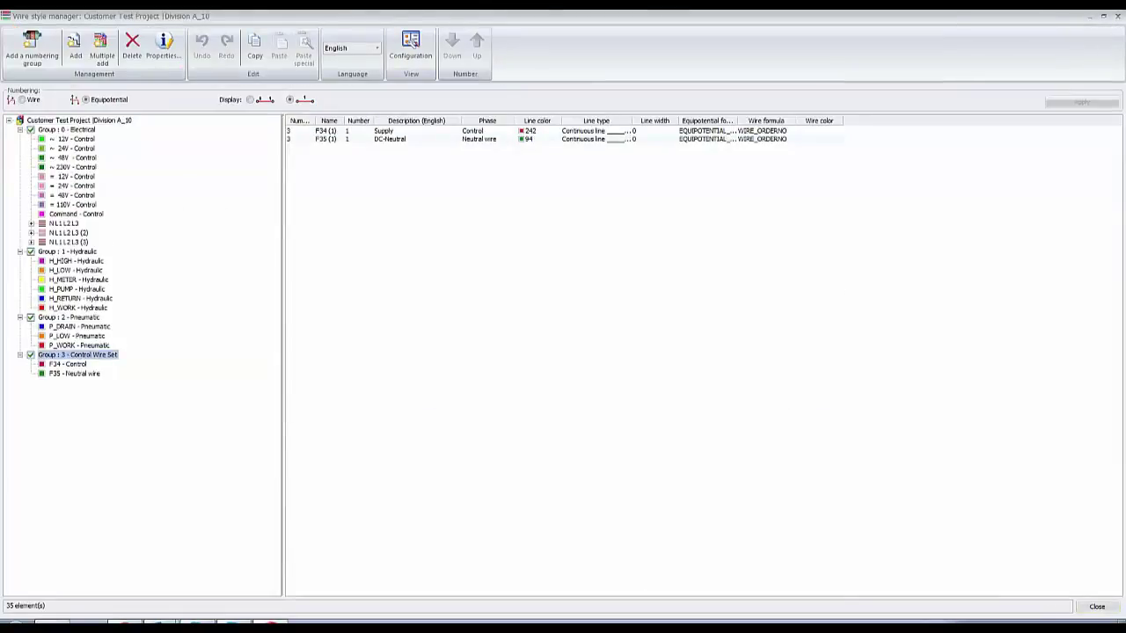
click(1097, 606)
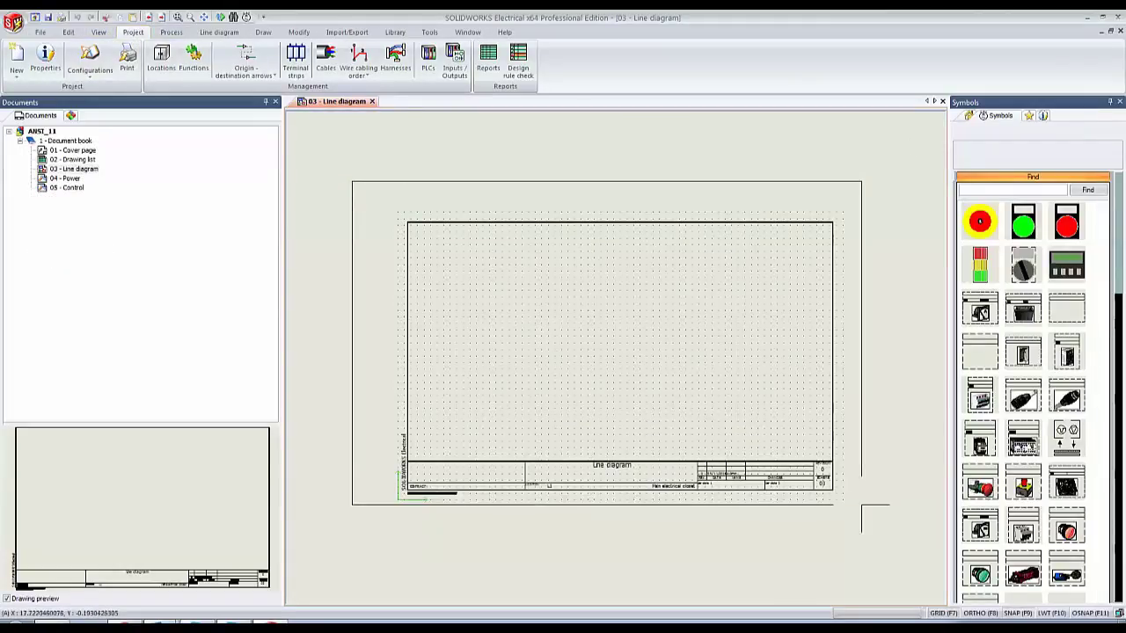
click(894, 533)
click(880, 528)
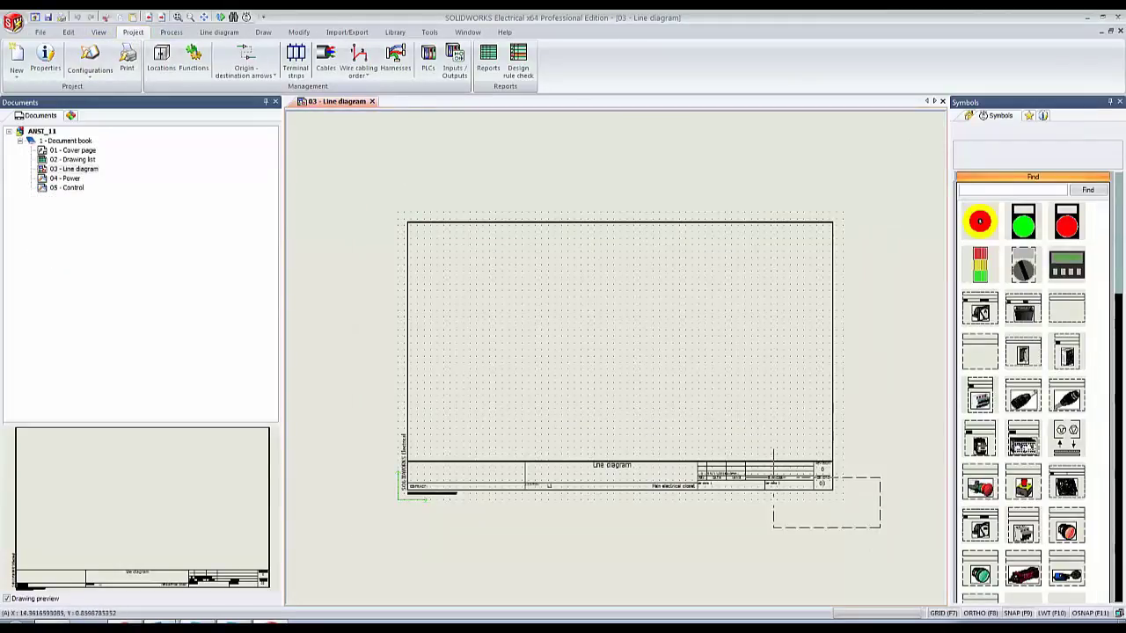
click(376, 187)
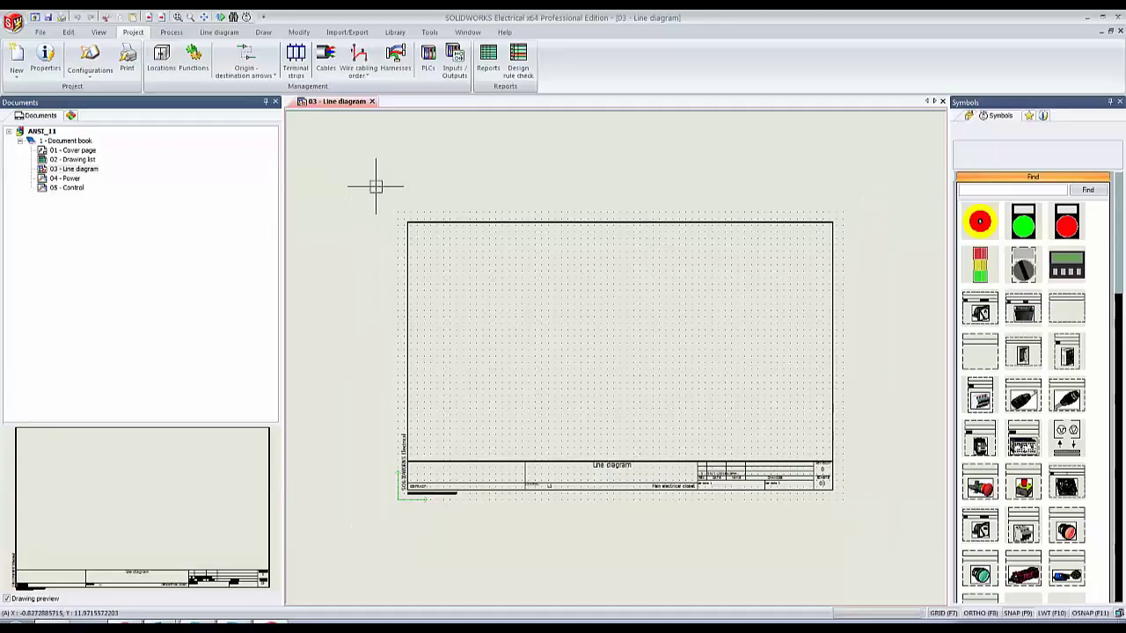
click(990, 627)
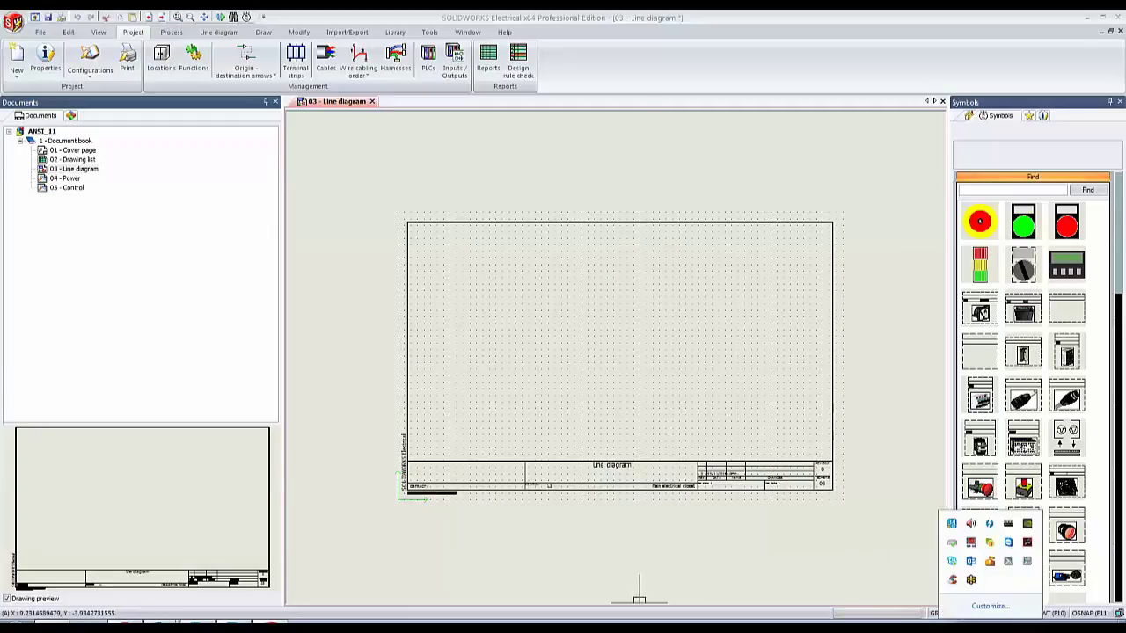